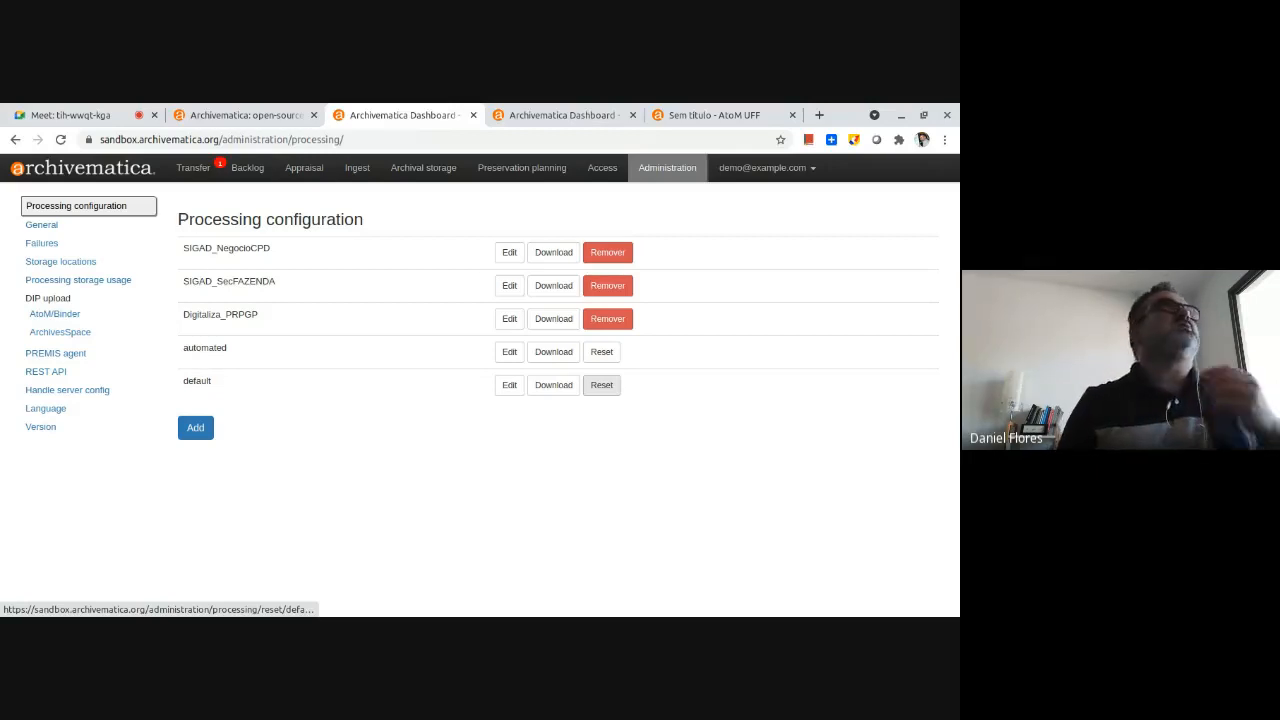
Check the sandbox access details under Demo on the Archivematica website and return to the sandbox dashboard.
click(245, 115)
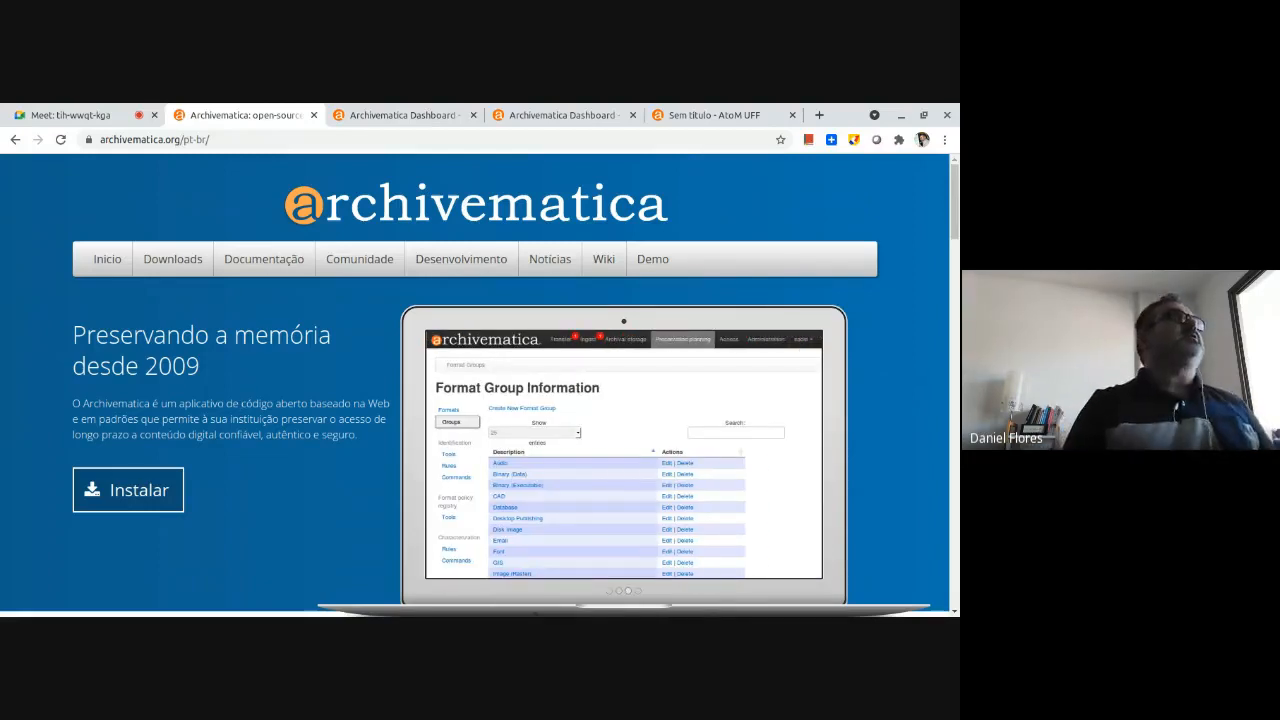
click(659, 267)
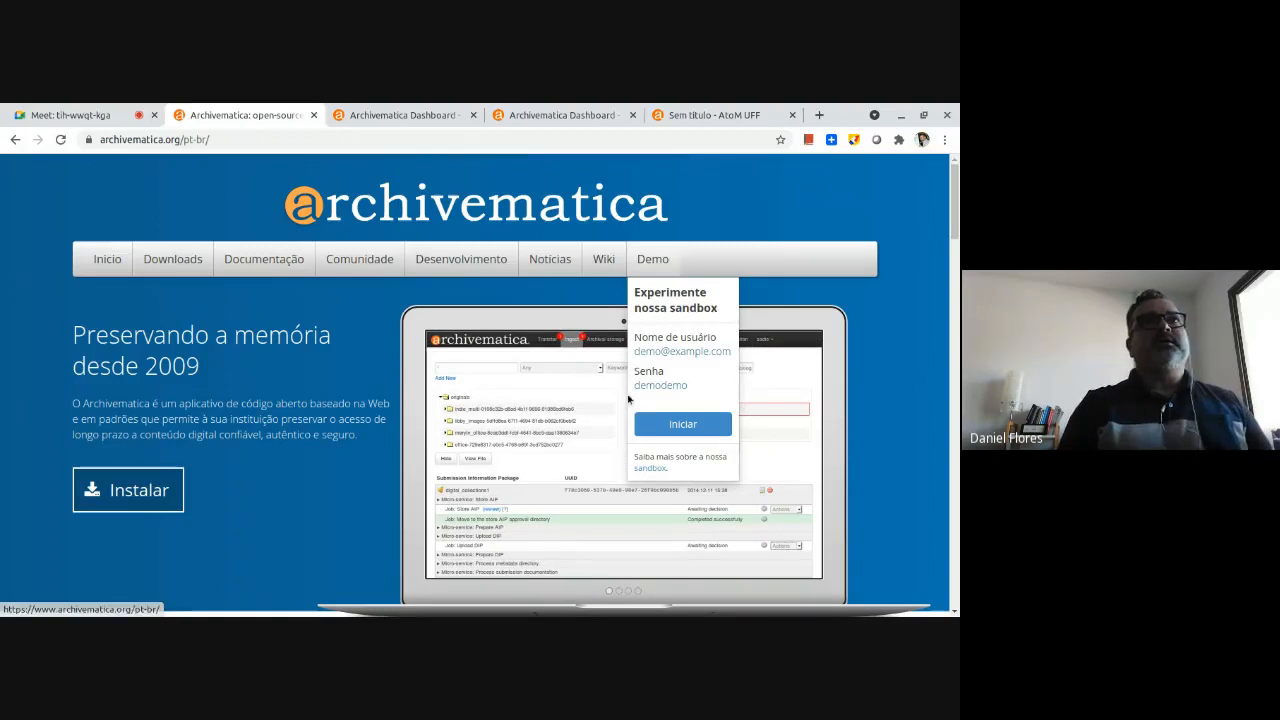
click(651, 354)
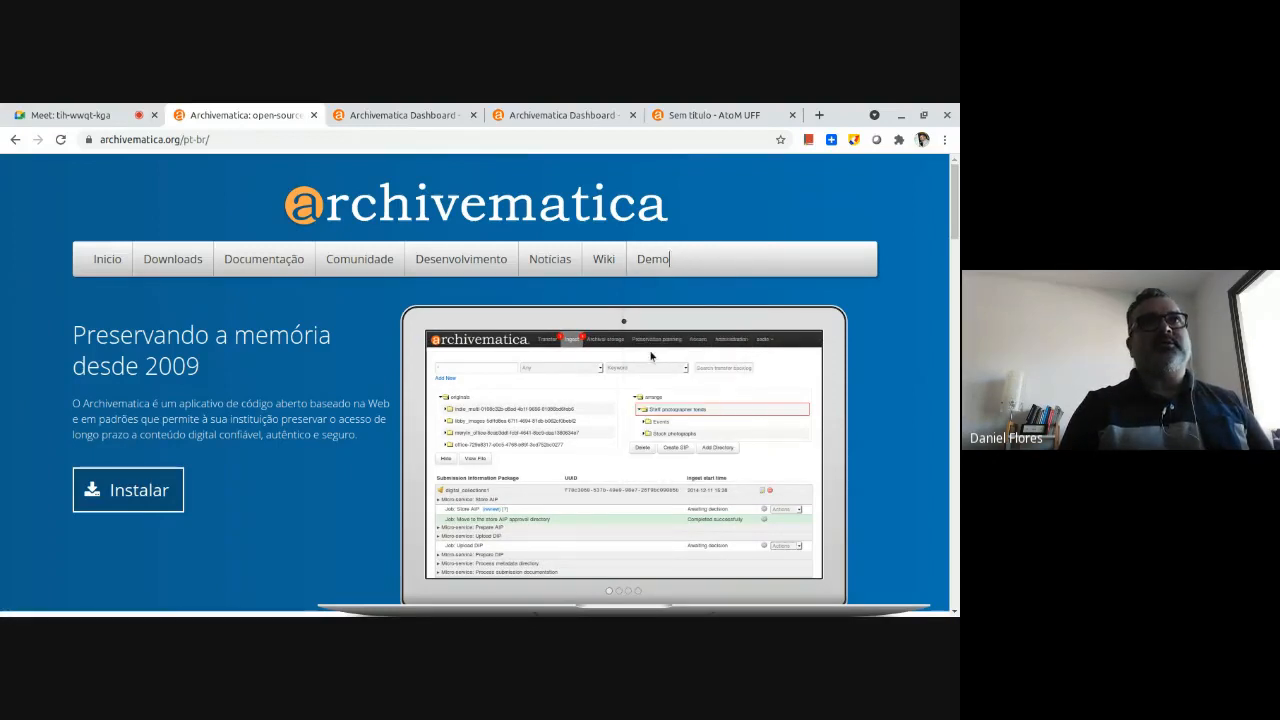
click(670, 258)
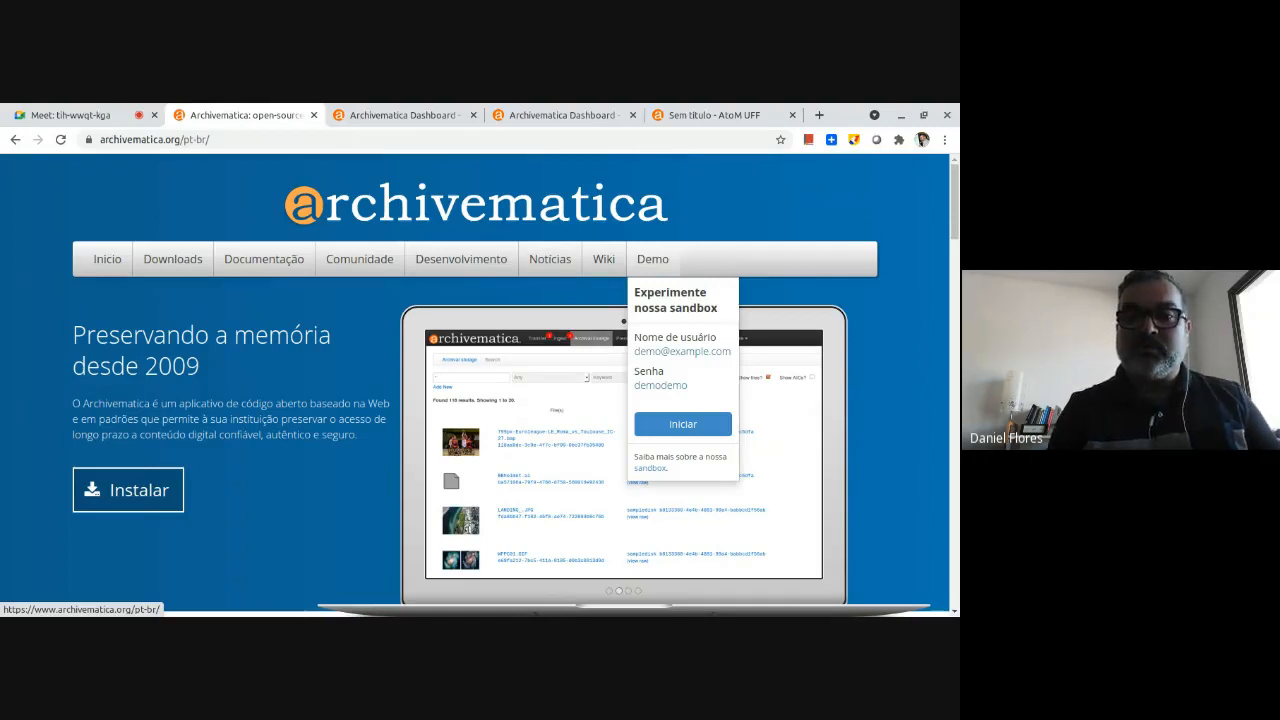
click(657, 424)
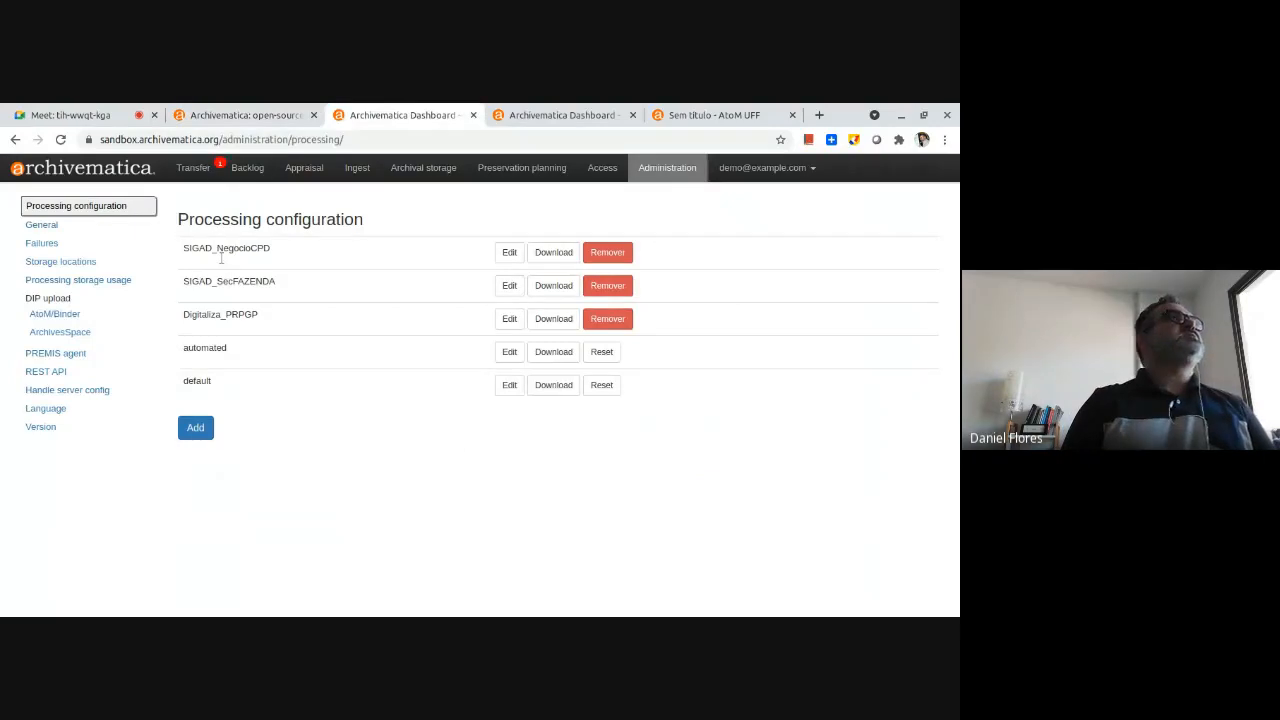
Apply Português Brasileiro (pt-br) as the interface language in the dashboard's administration settings.
click(218, 168)
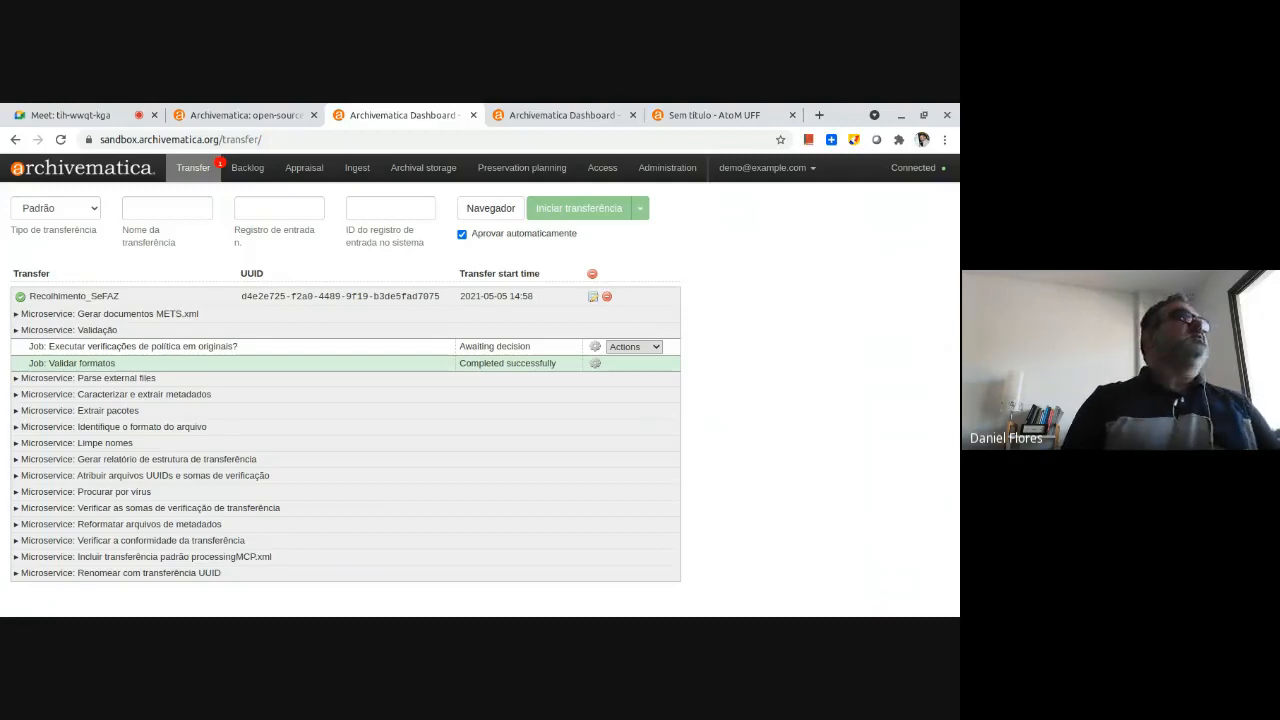
click(667, 167)
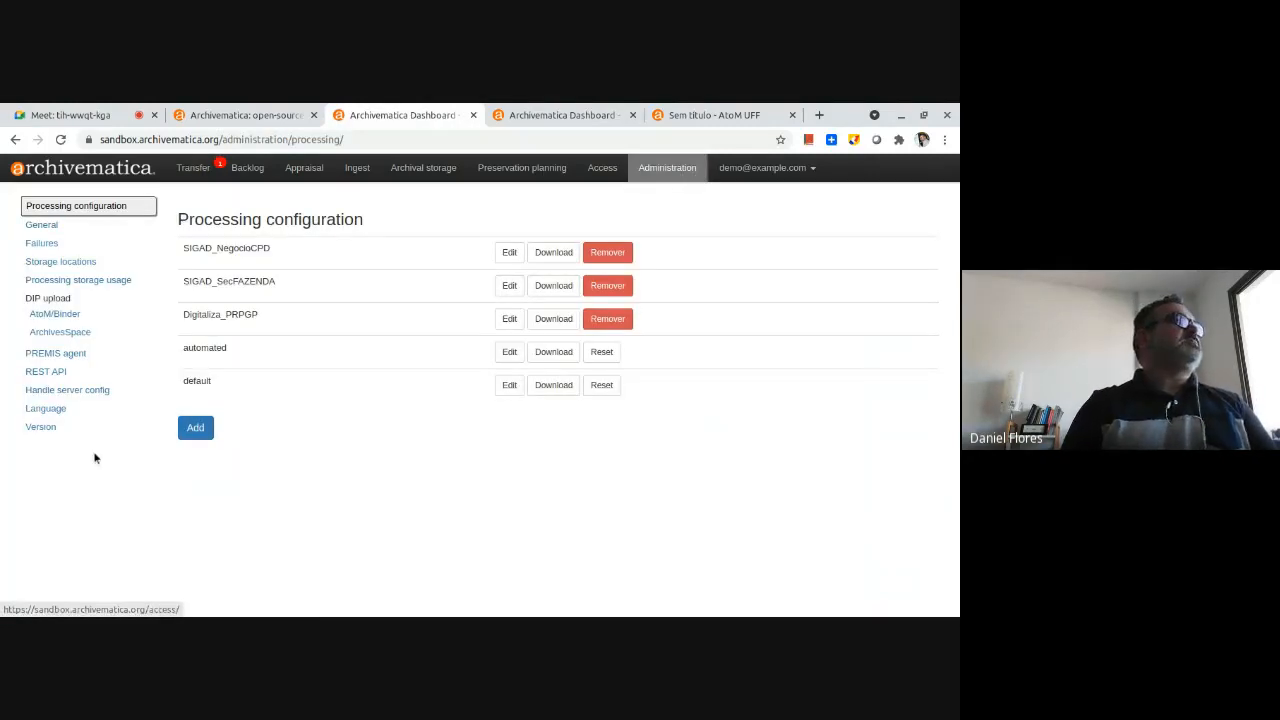
click(45, 408)
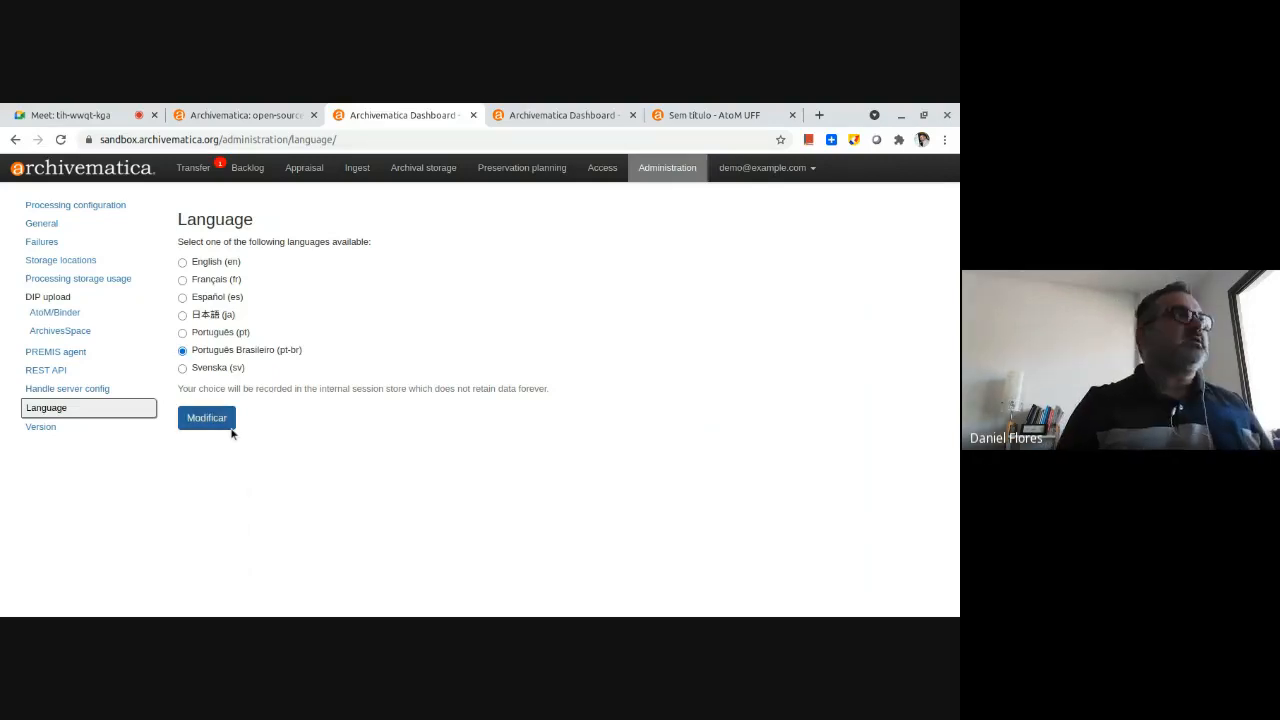
click(196, 422)
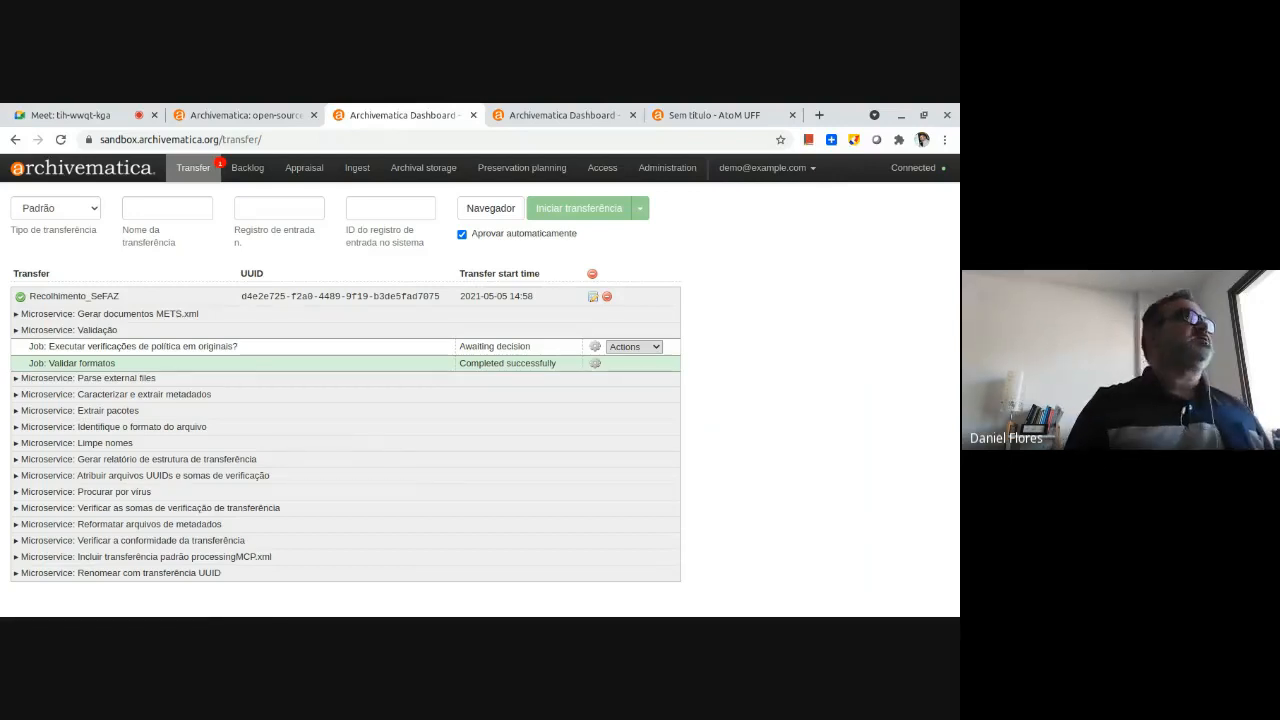
Name the new standard transfer Digitaliza_SecrEducacao.
click(150, 207)
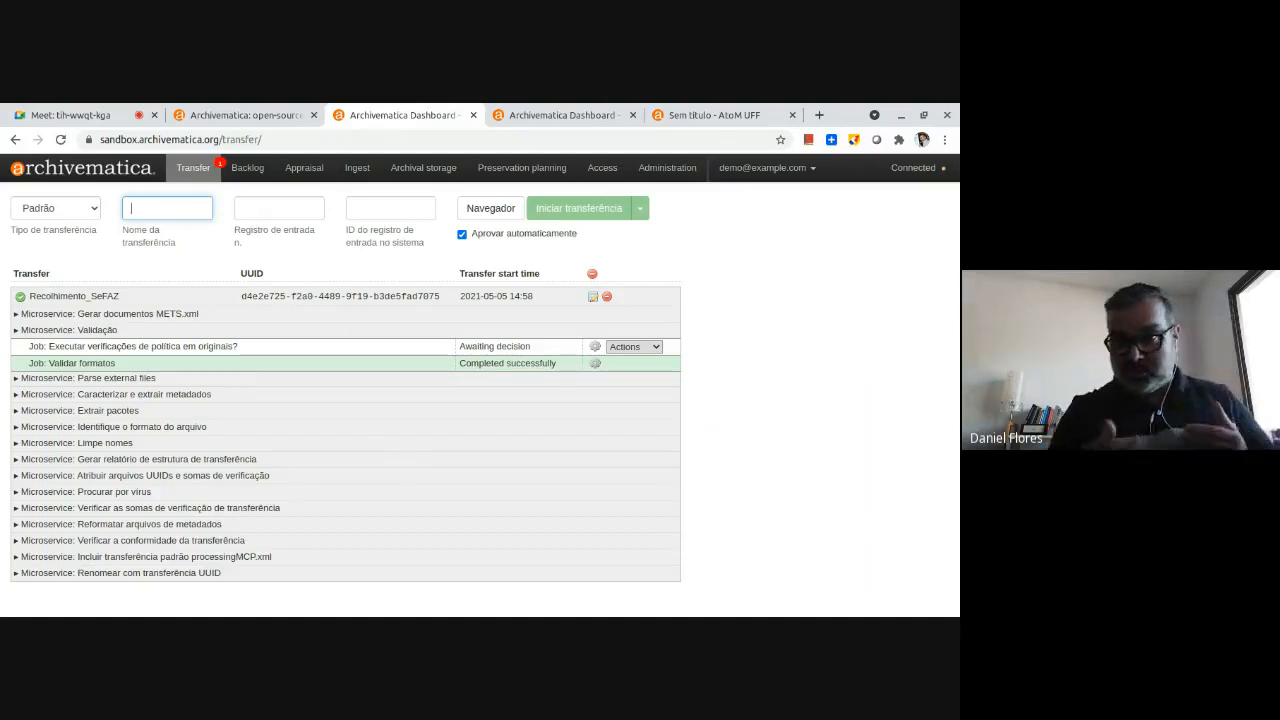
text(Digi)
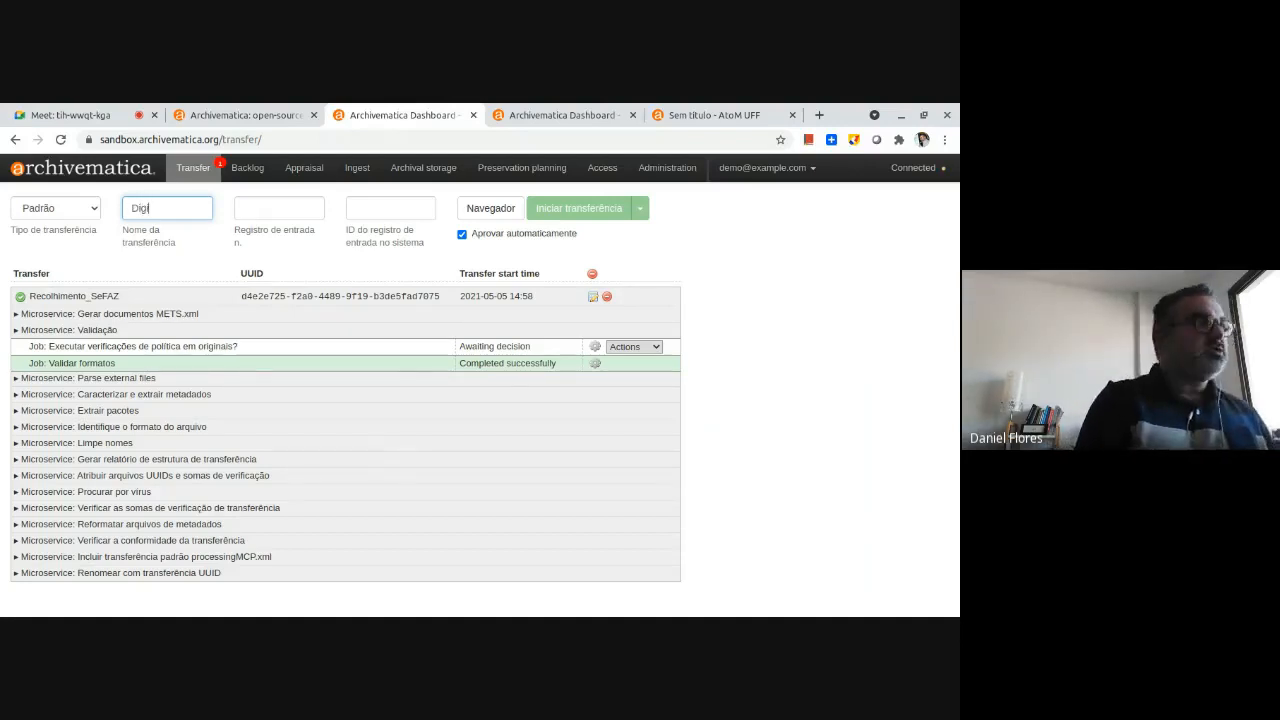
text(ta)
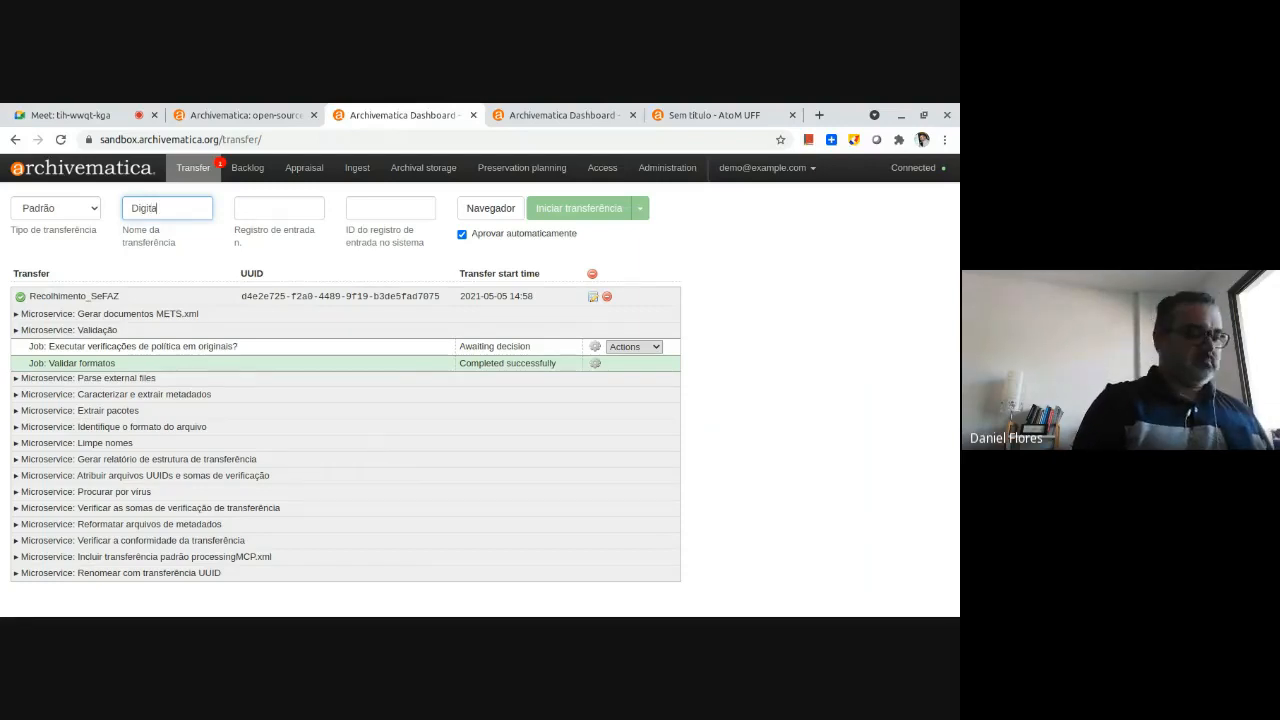
text(liza_Secre)
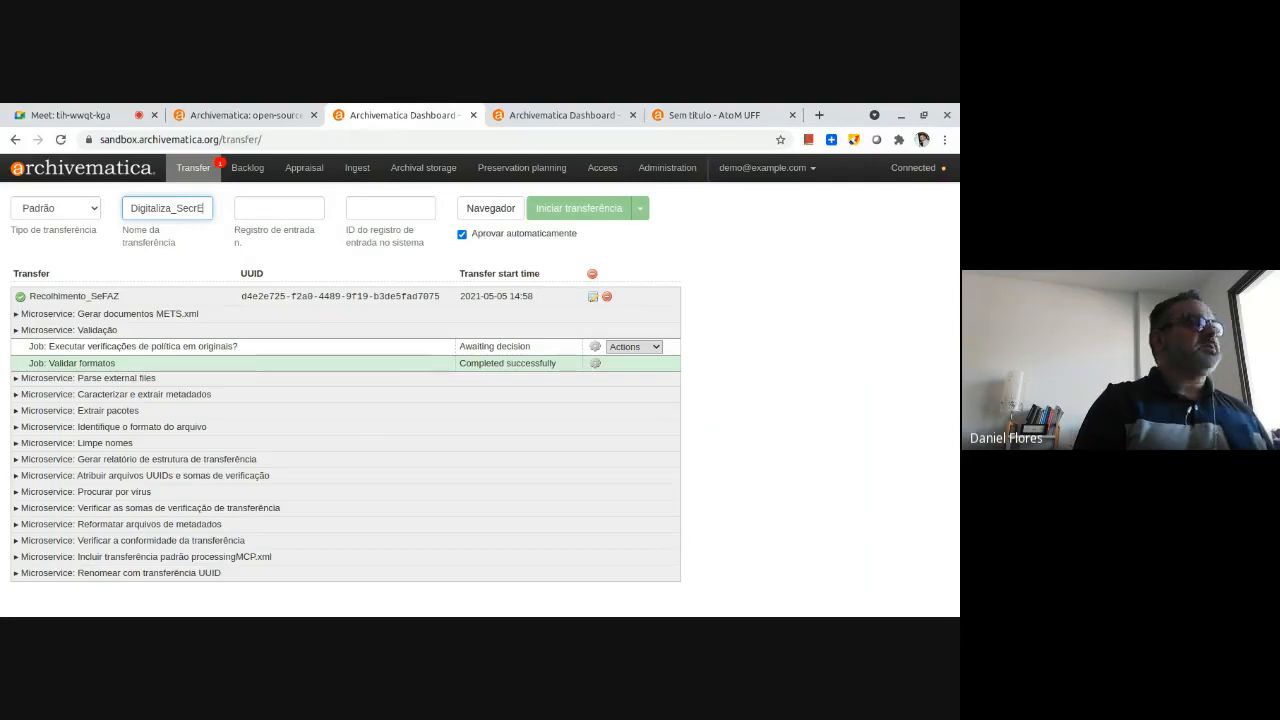
text(ducacao)
key(Tab)
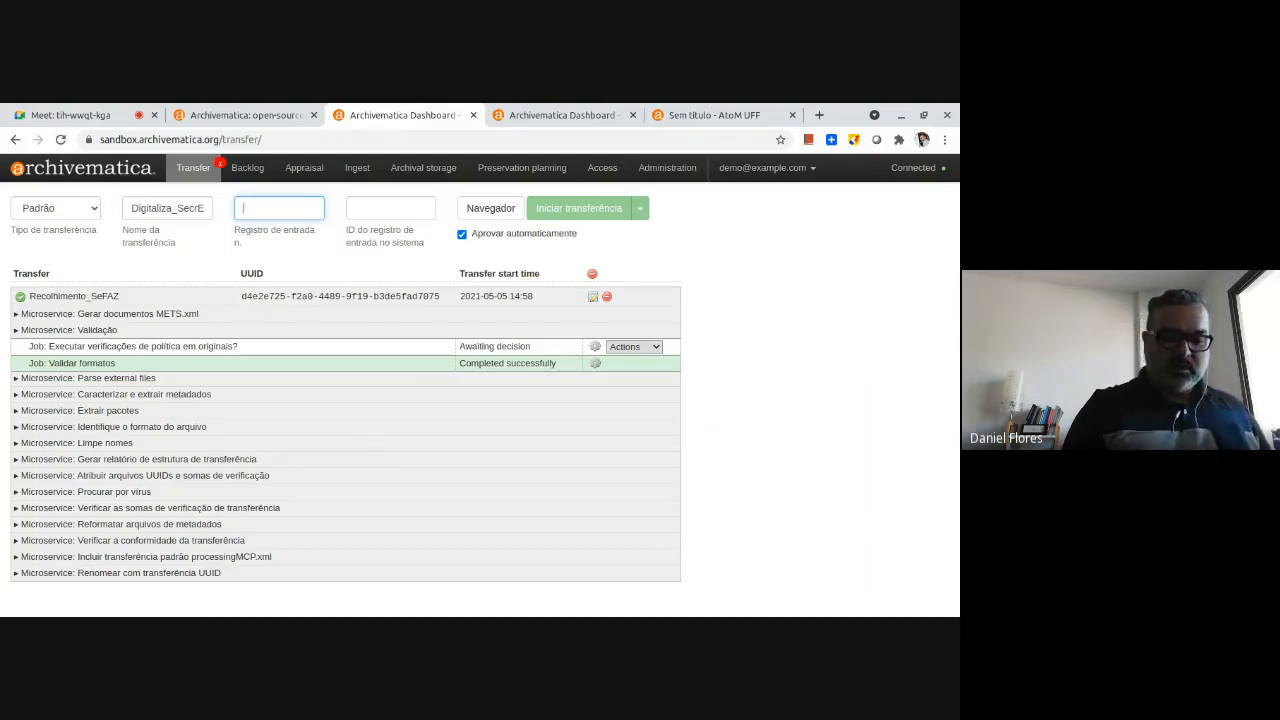
Set the transfer's accession number to 001758 and its system accession ID to 200.75.
text(001758)
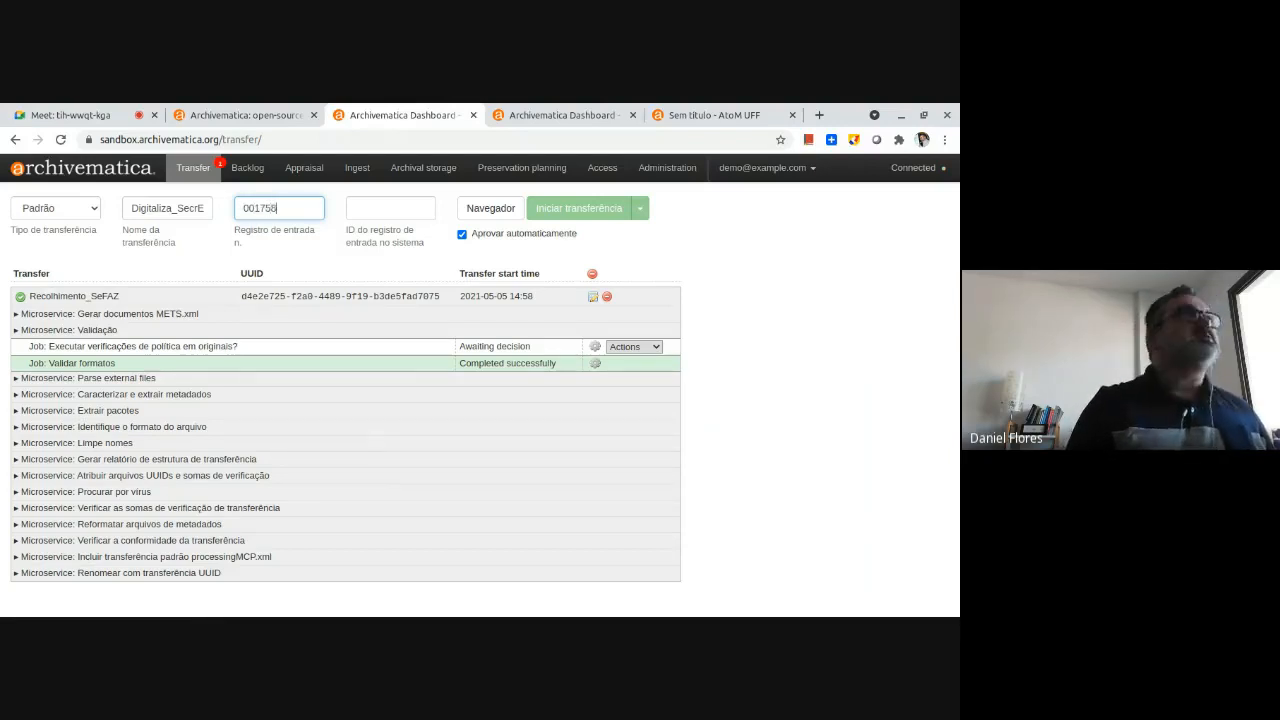
click(355, 208)
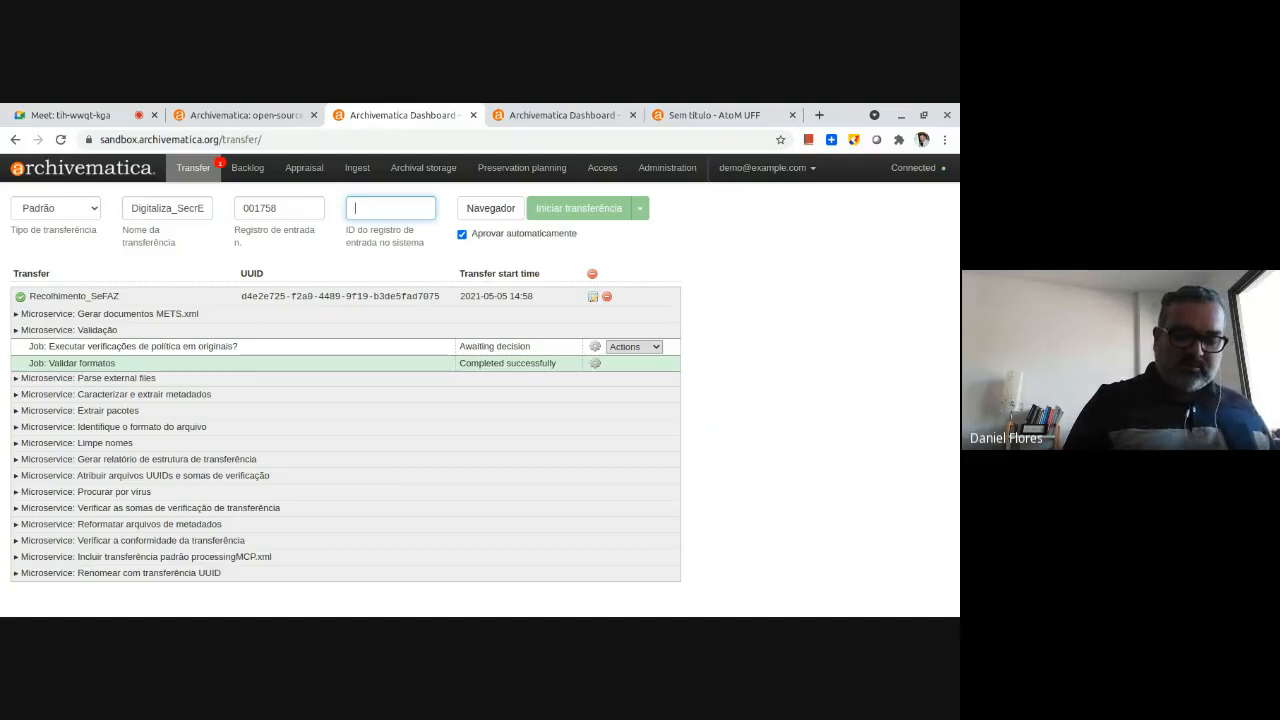
text(200.)
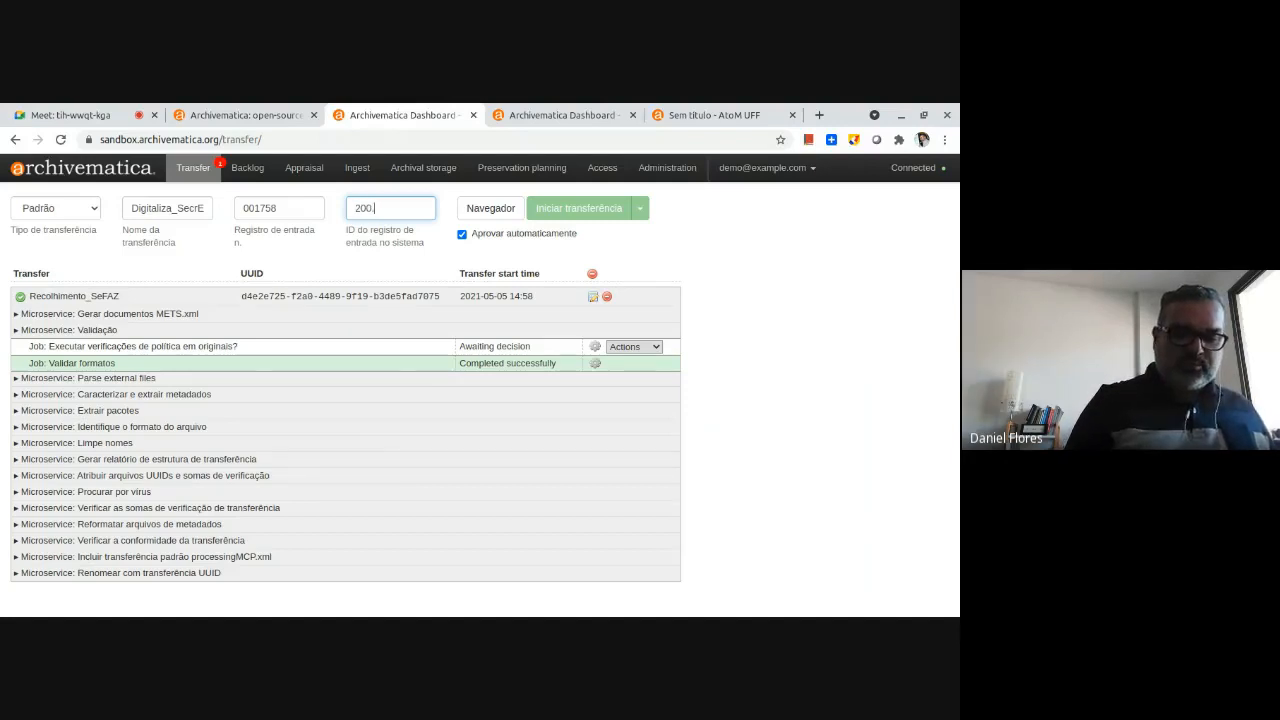
text(75)
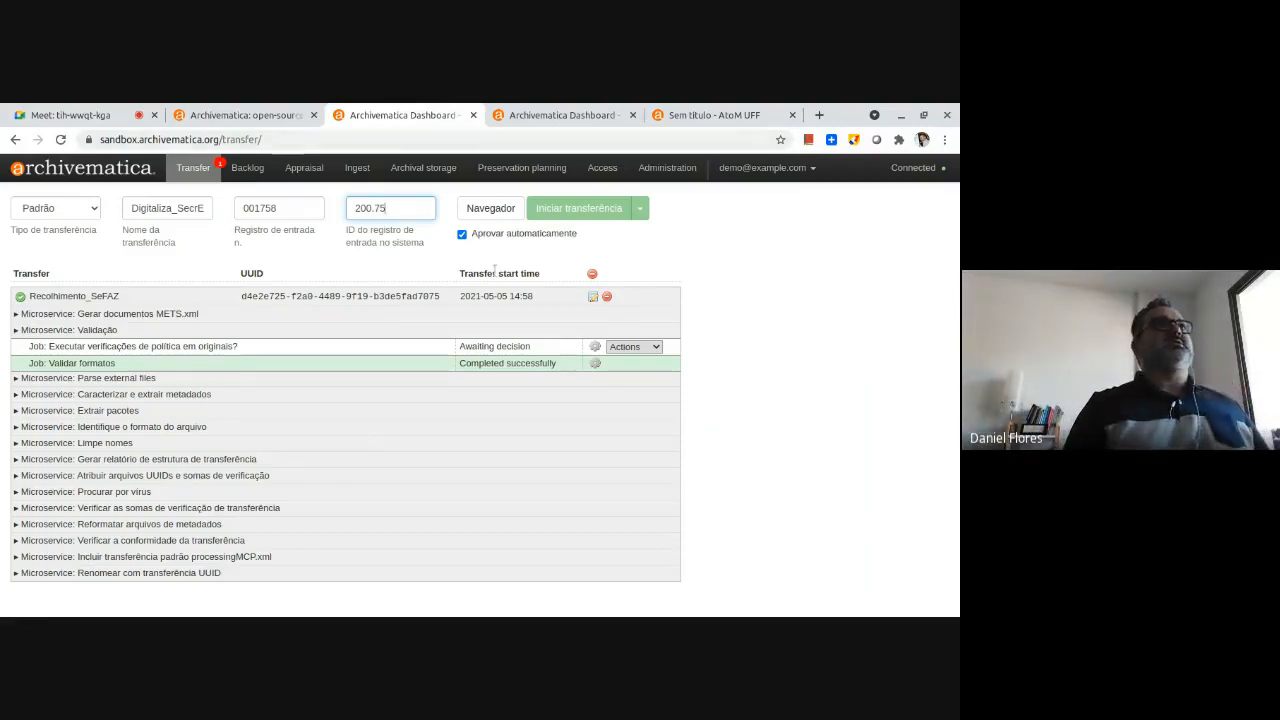
Add the Images folder from artefactual/archivematica-sampledata/SampleTransfers as the transfer's source.
click(490, 208)
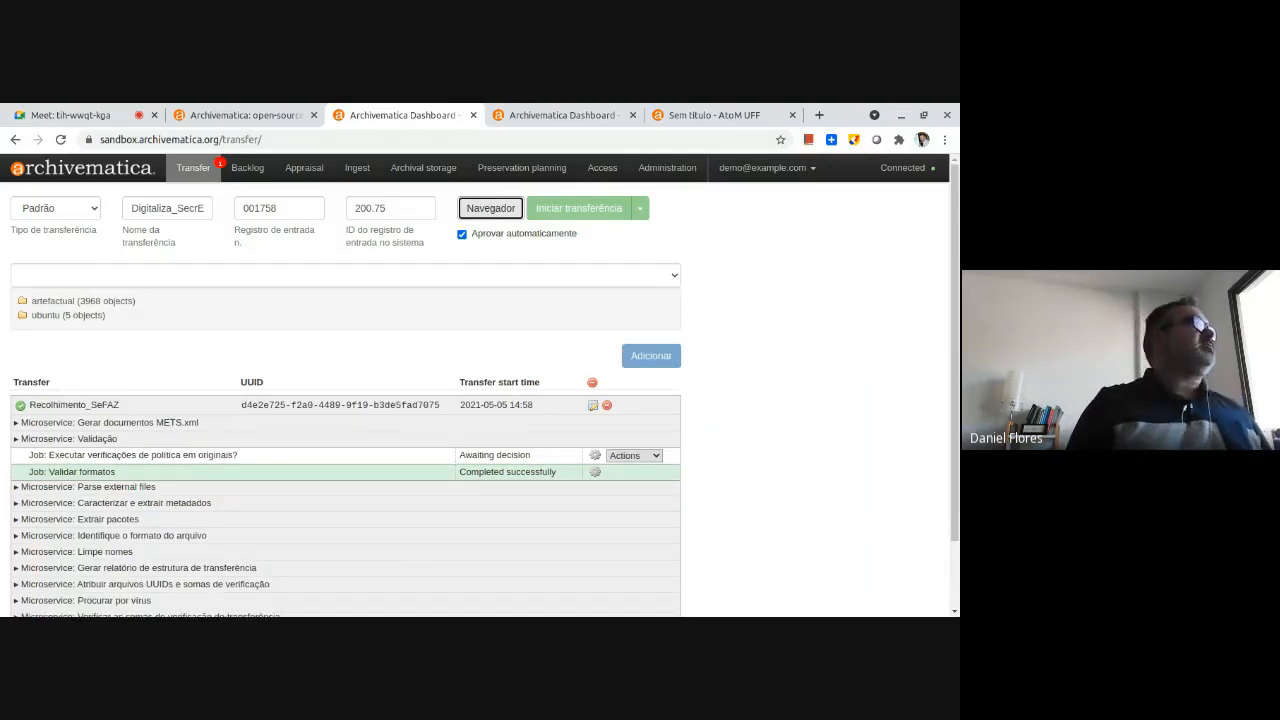
click(22, 300)
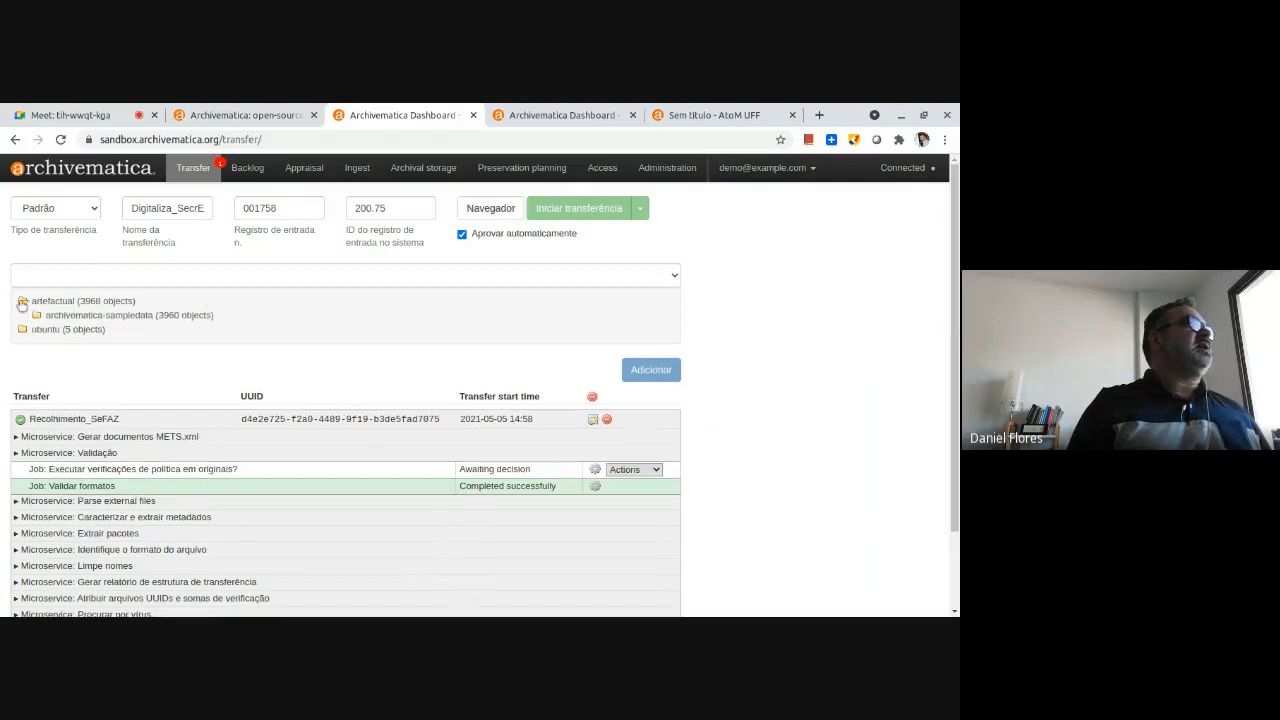
click(37, 316)
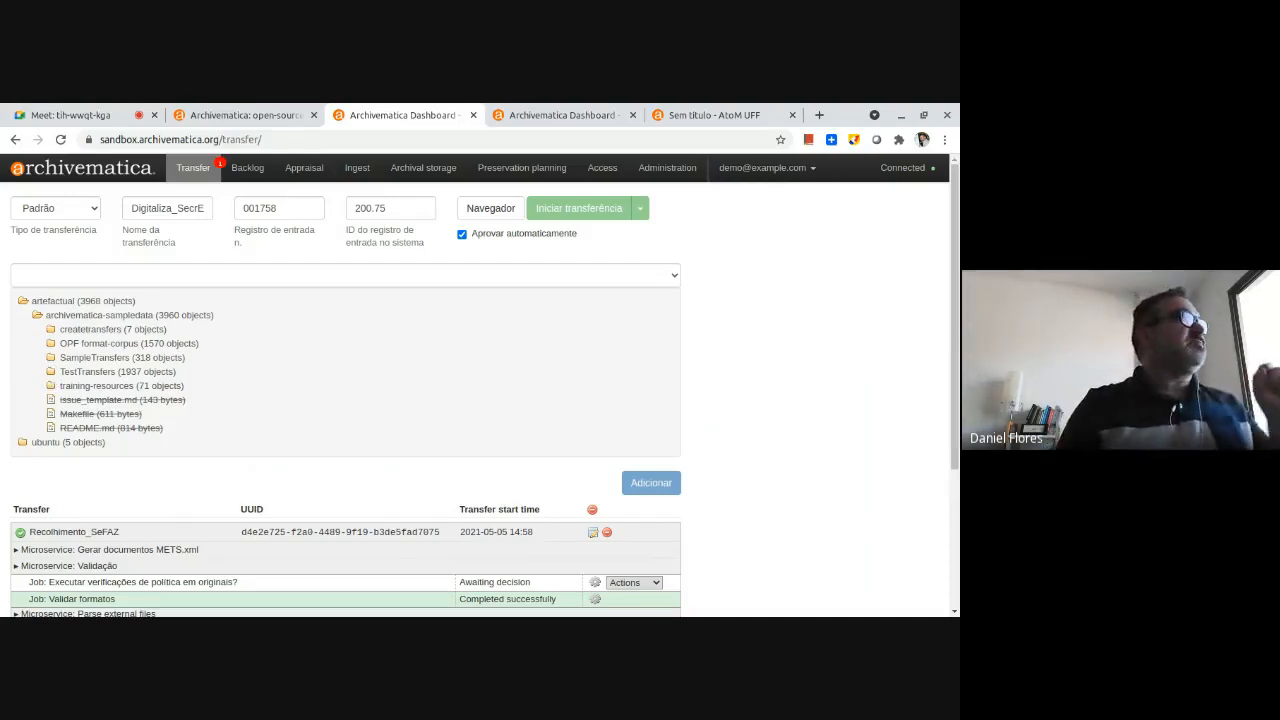
click(51, 357)
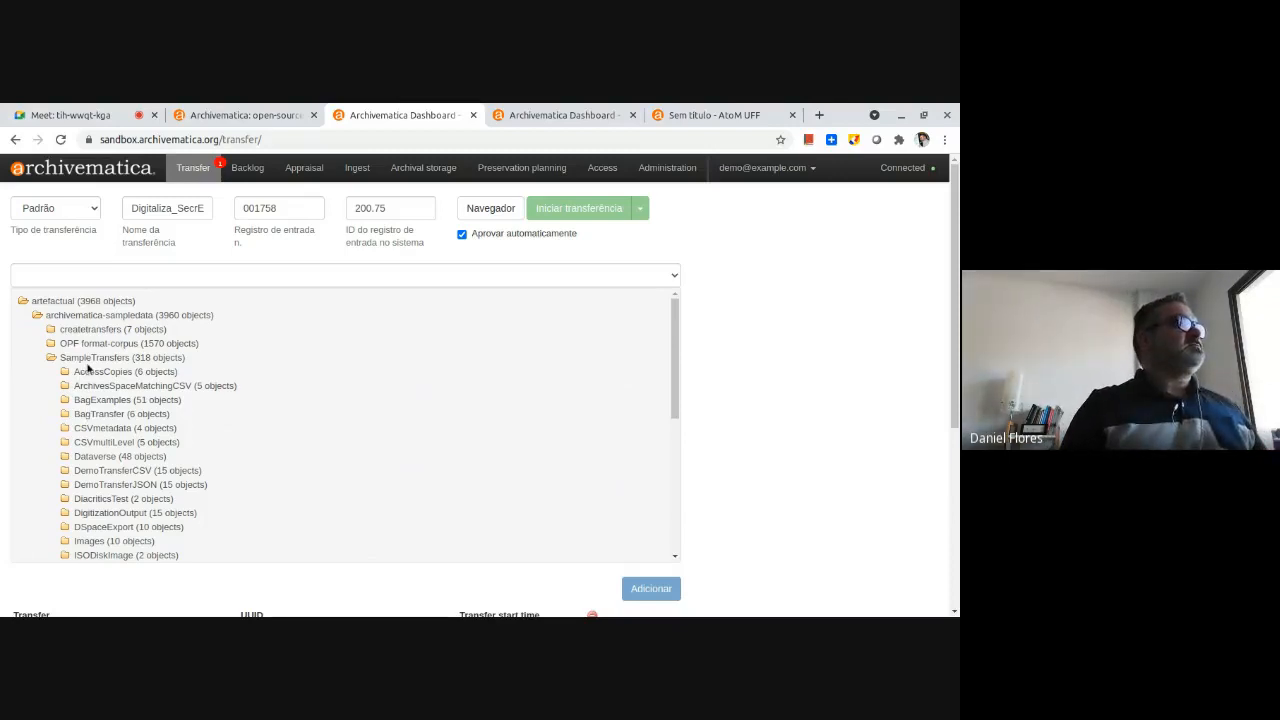
scroll(116, 492, down, 1)
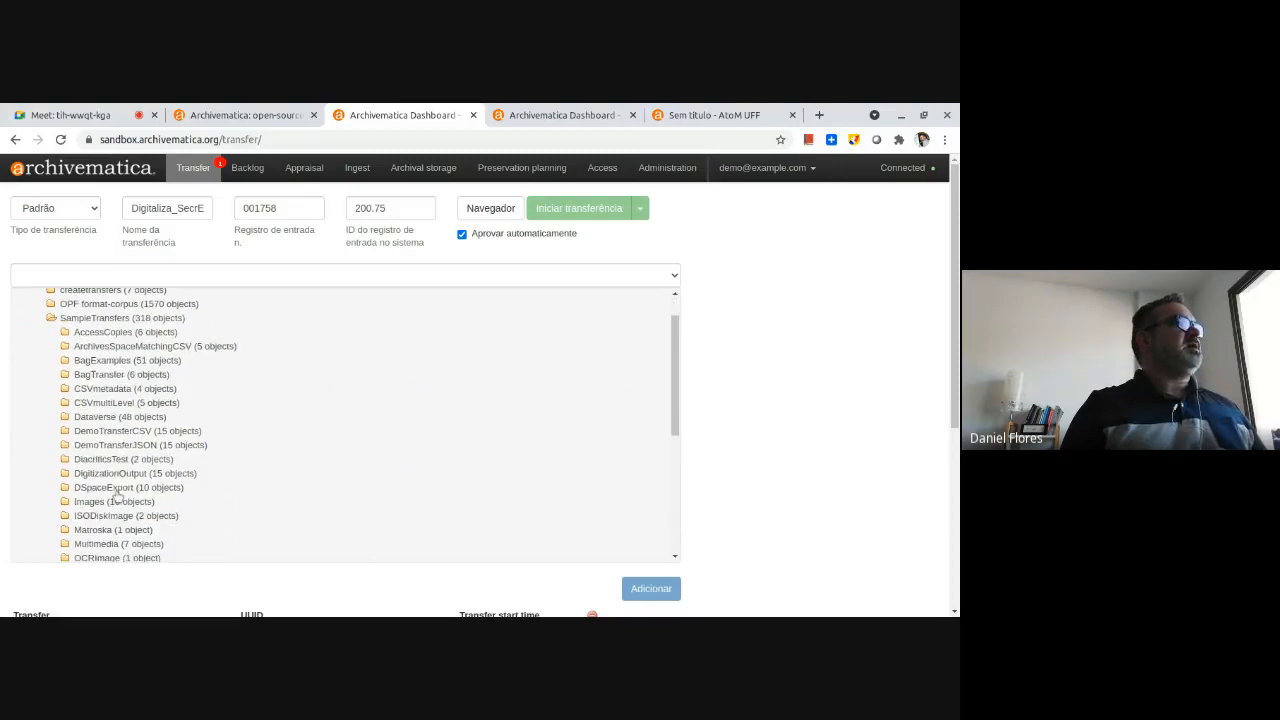
scroll(116, 492, down, 2)
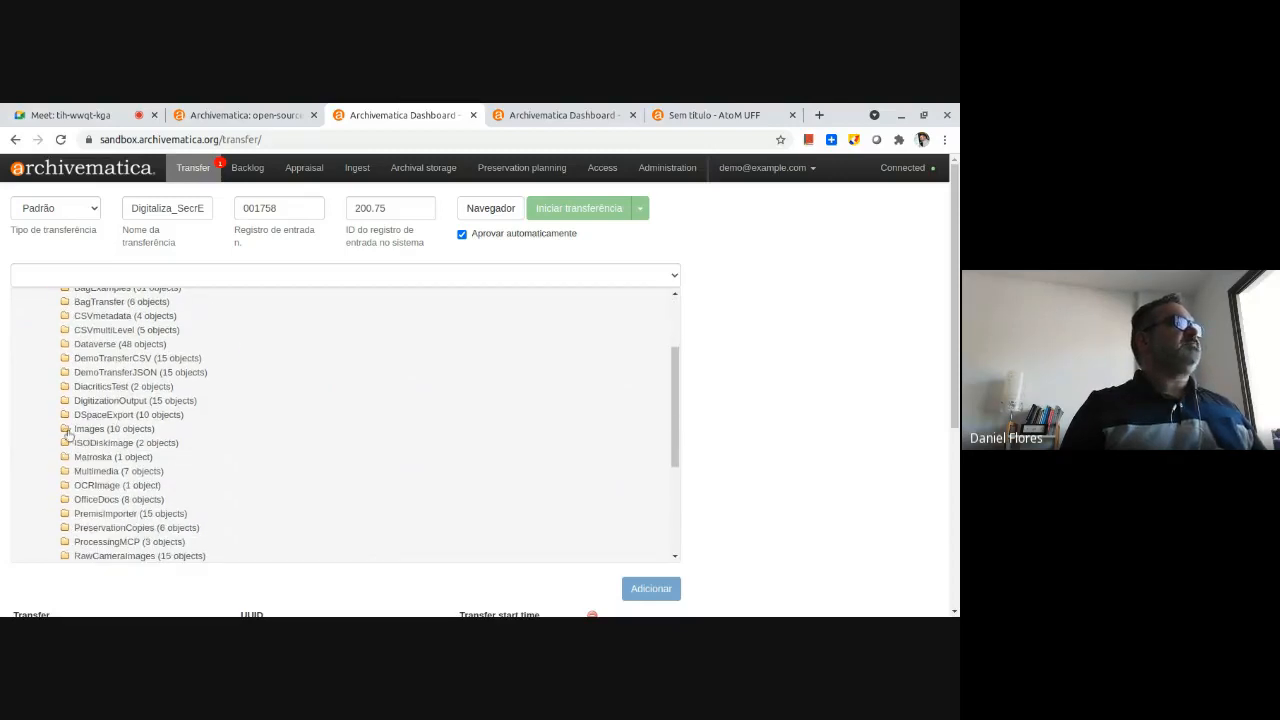
click(67, 432)
click(90, 429)
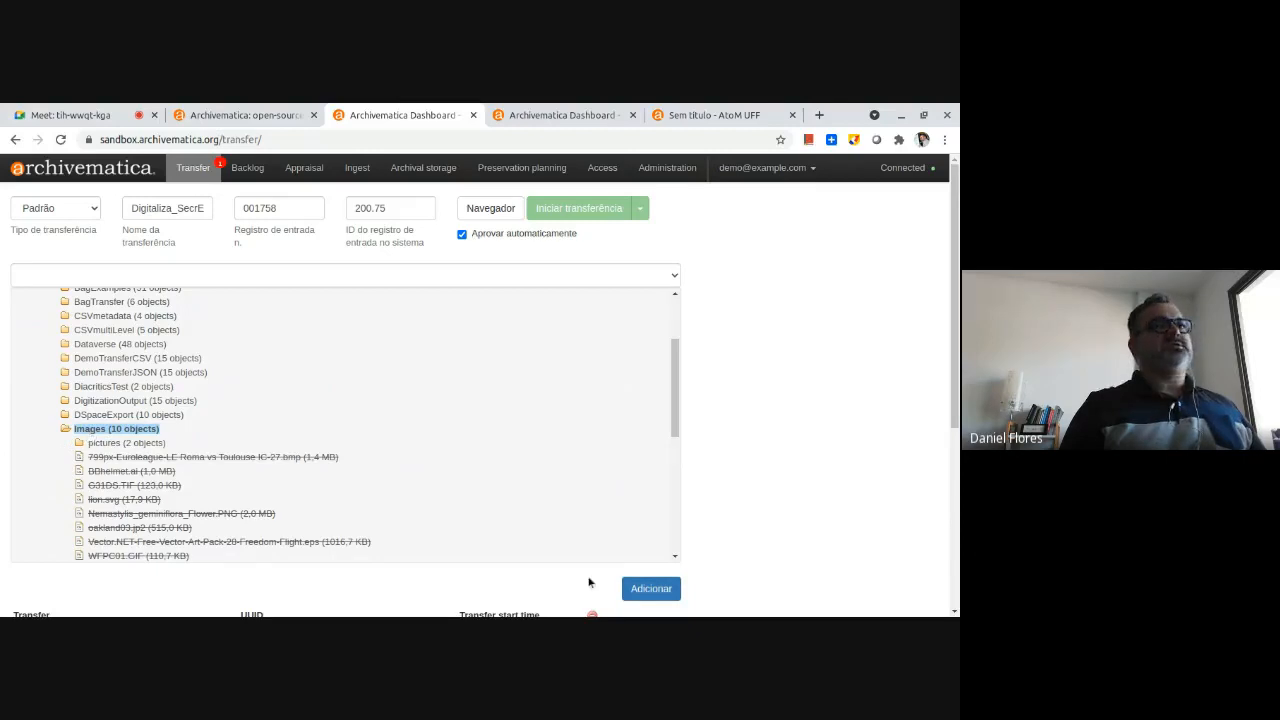
click(650, 588)
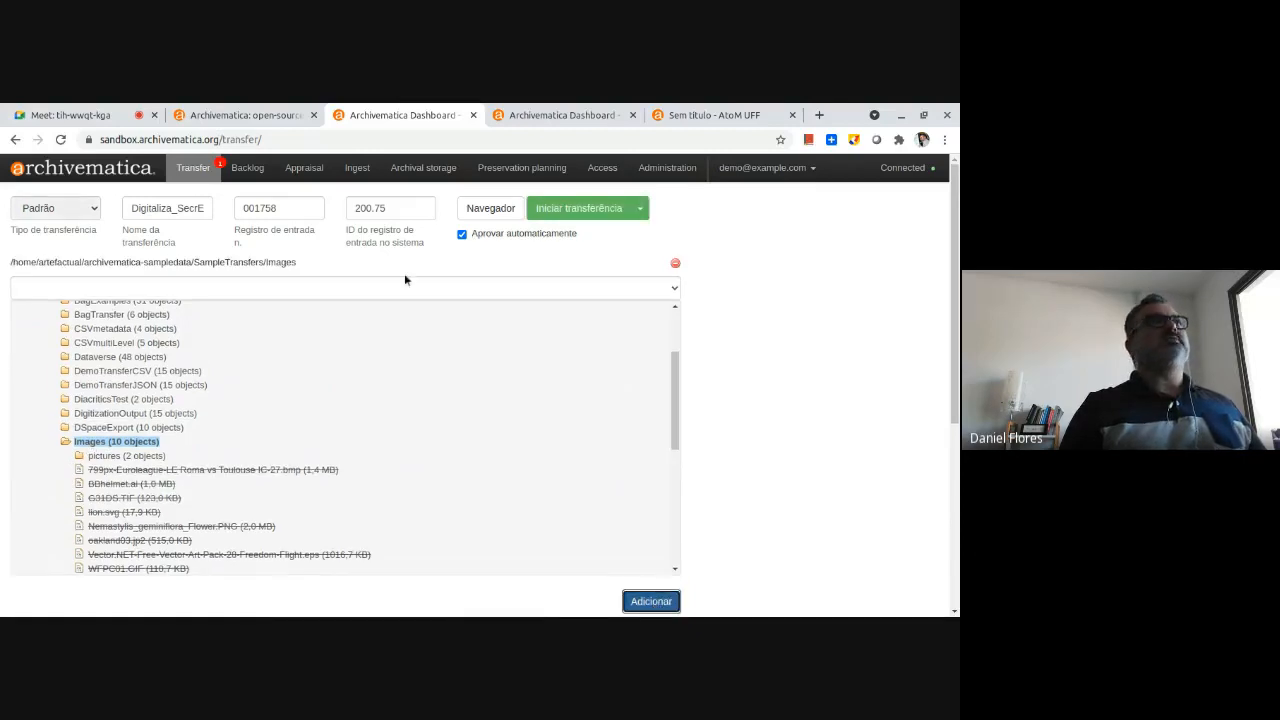
Check the source path and start the transfer with the "Digitaliza_PRPGP" processing configuration.
drag(282, 263, 2, 265)
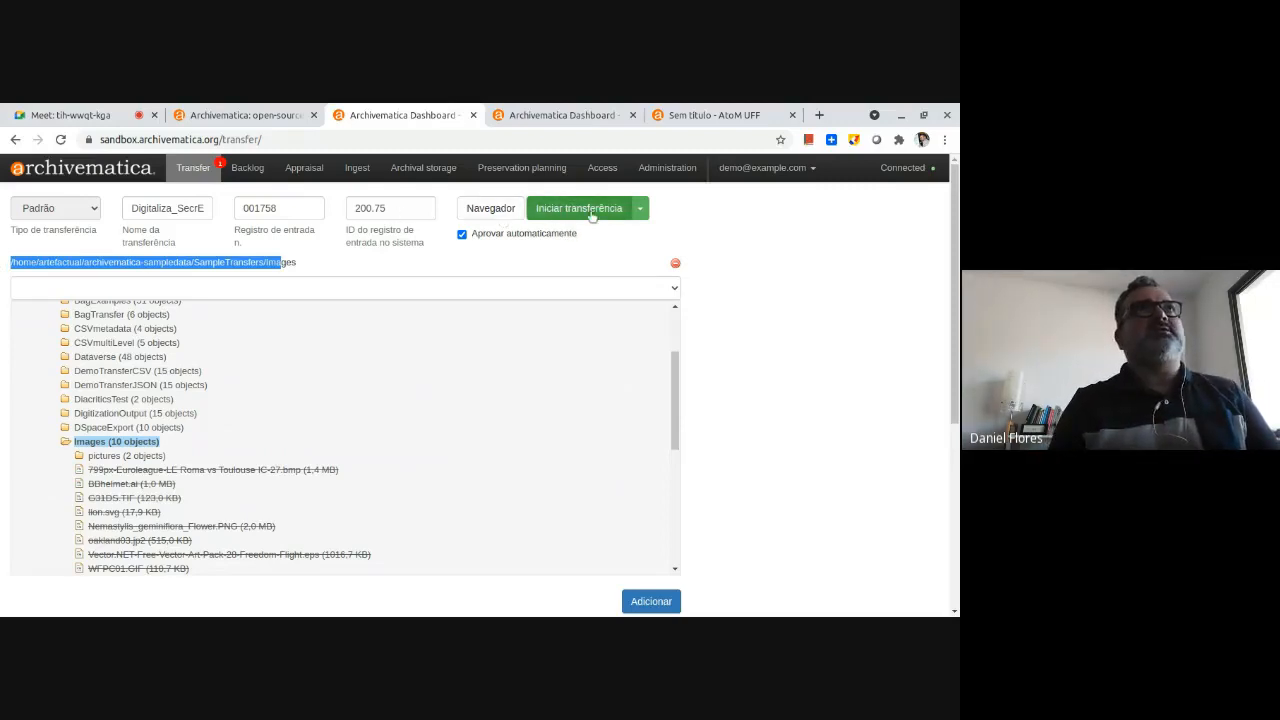
click(644, 210)
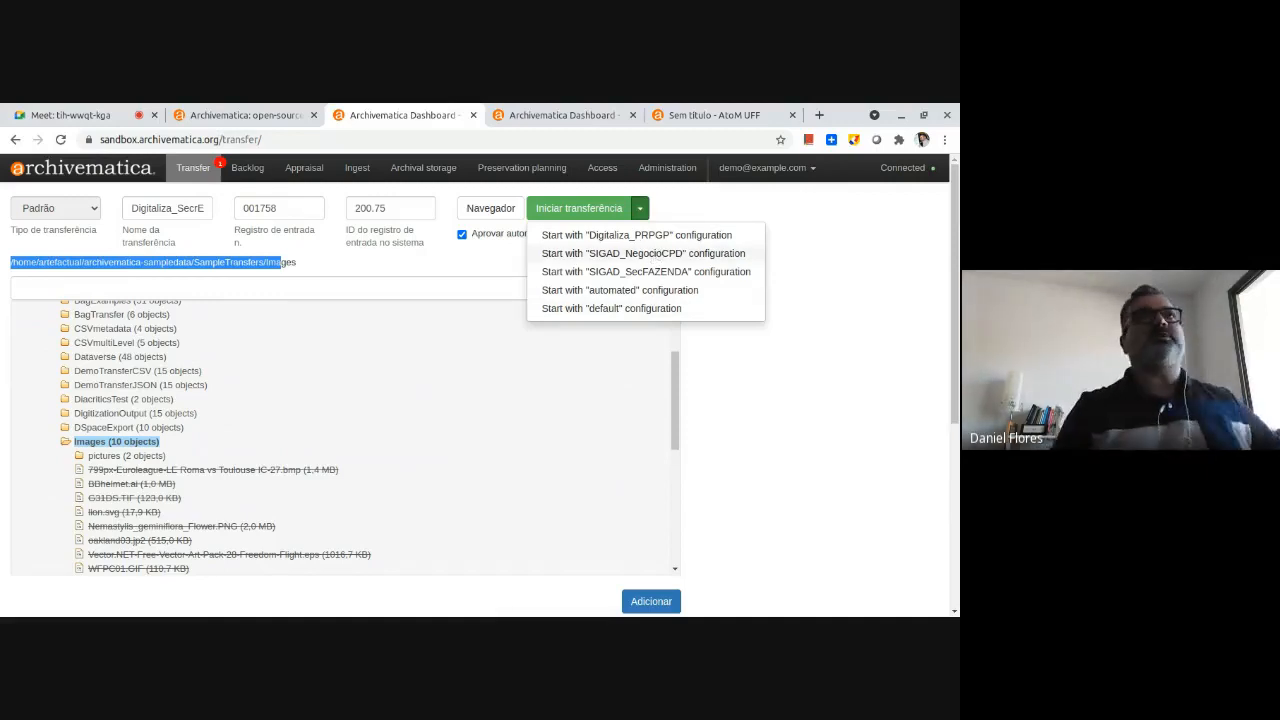
click(648, 237)
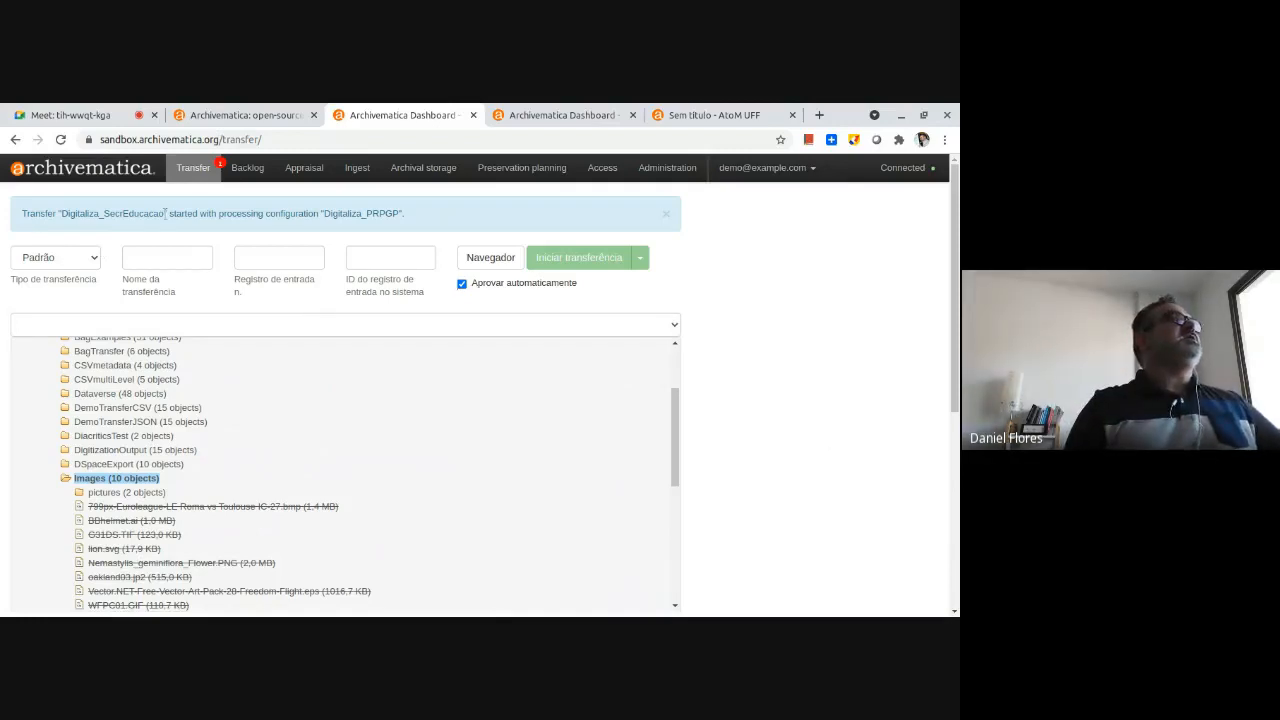
Review the microservices run for the Digitaliza_SecrEducacao transfer and collapse its entry in the transfer list.
scroll(794, 403, down, 5)
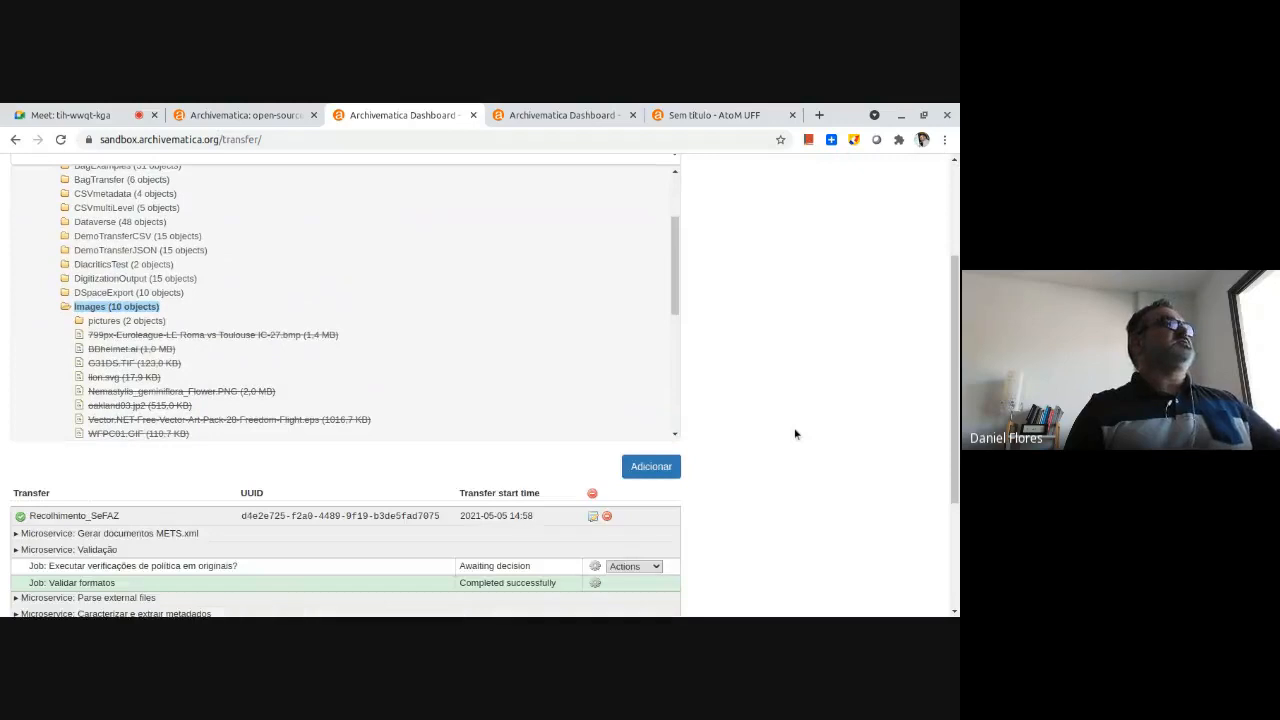
scroll(788, 464, down, 3)
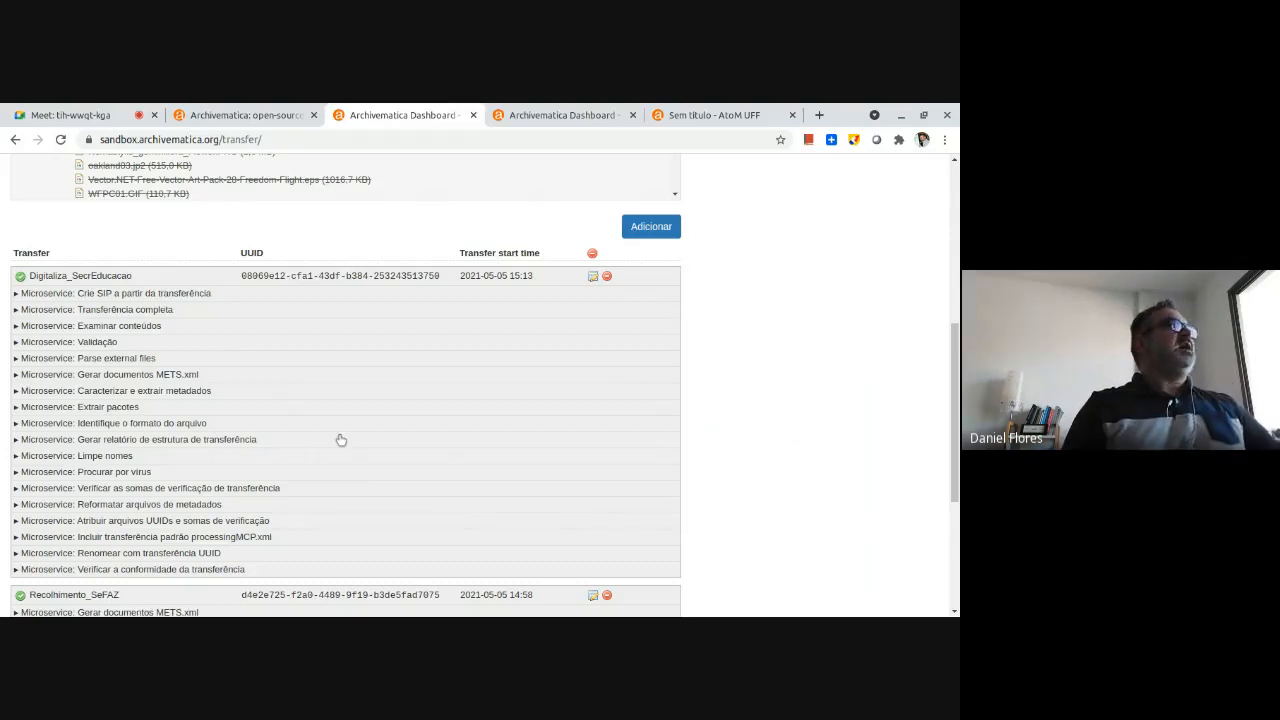
click(100, 276)
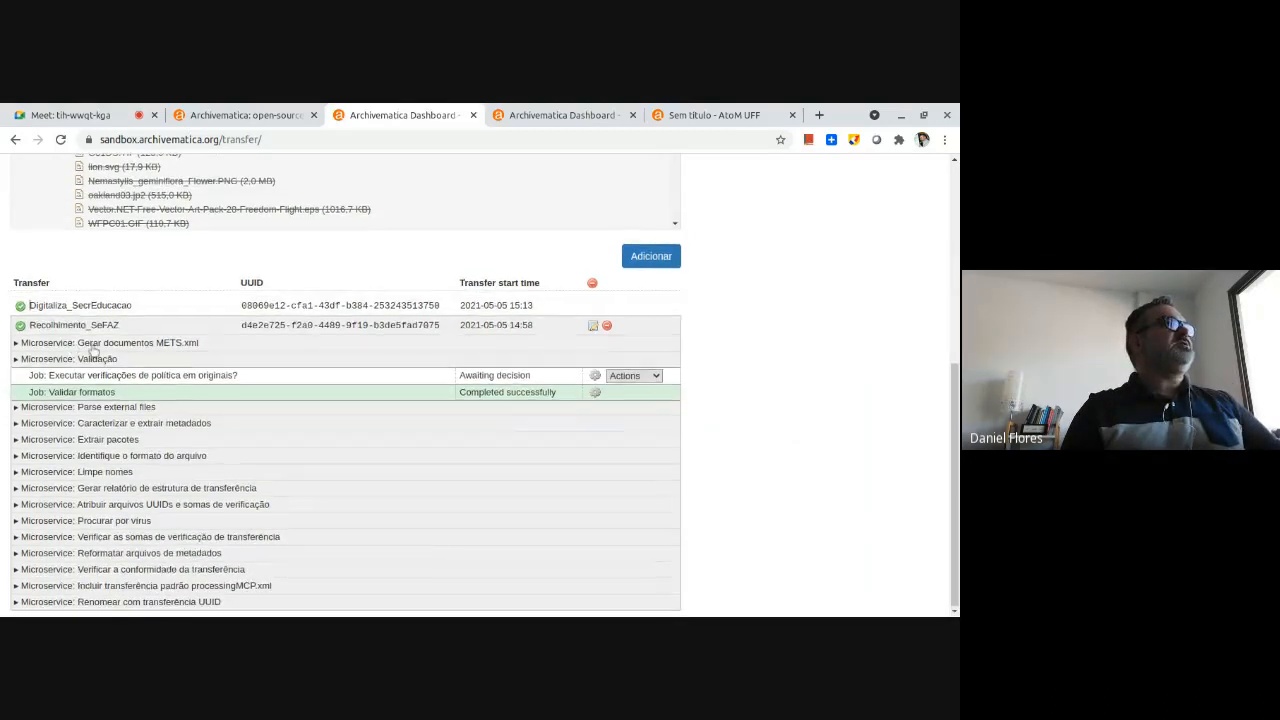
scroll(93, 347, up, 5)
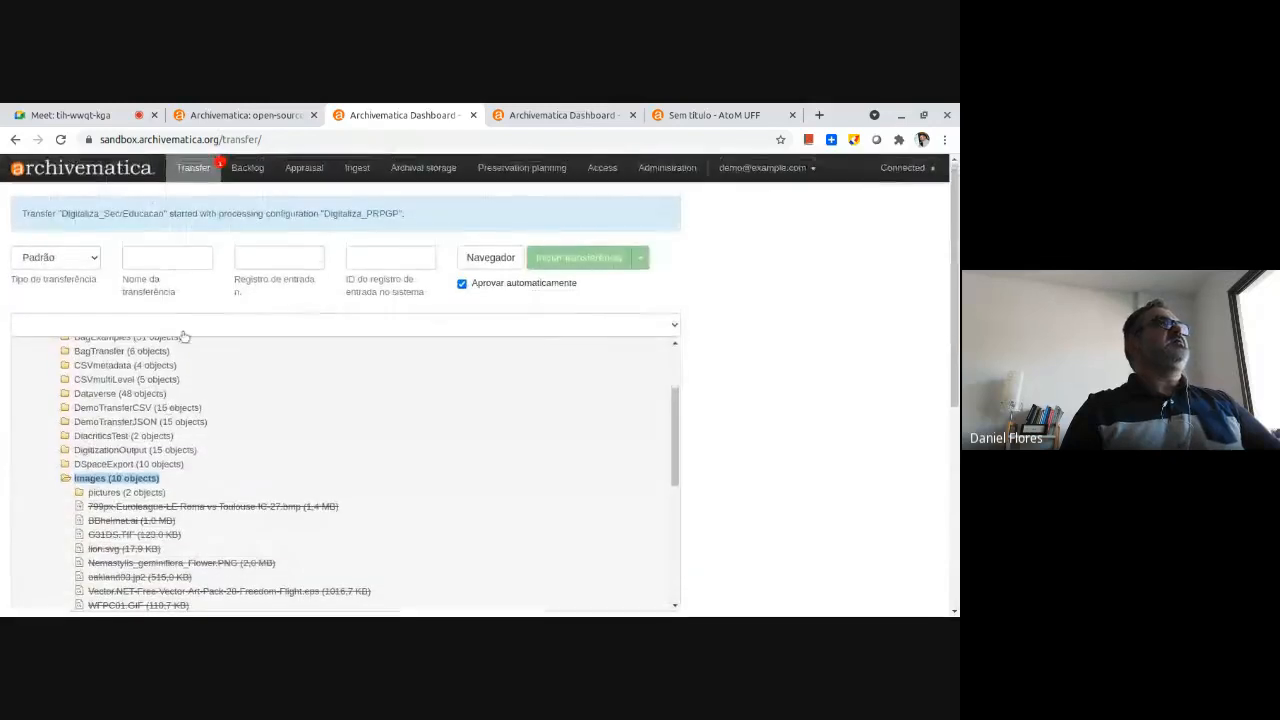
scroll(760, 454, down, 5)
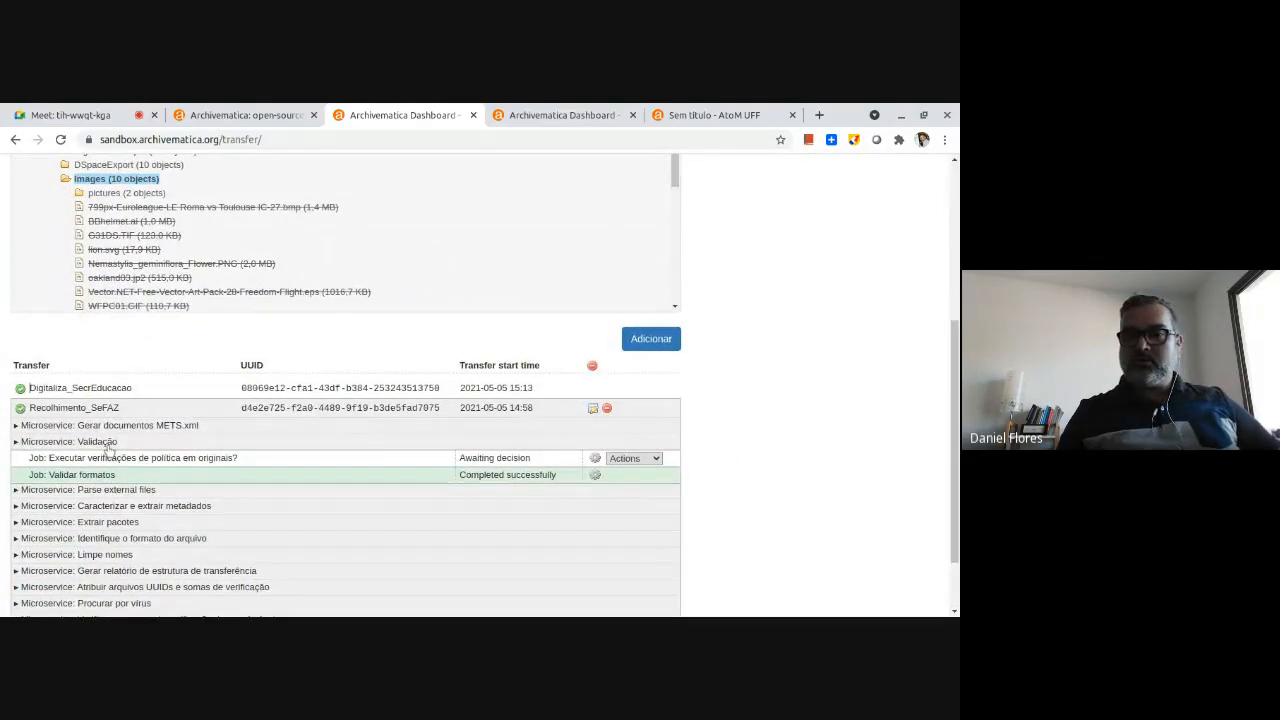
scroll(110, 452, up, 5)
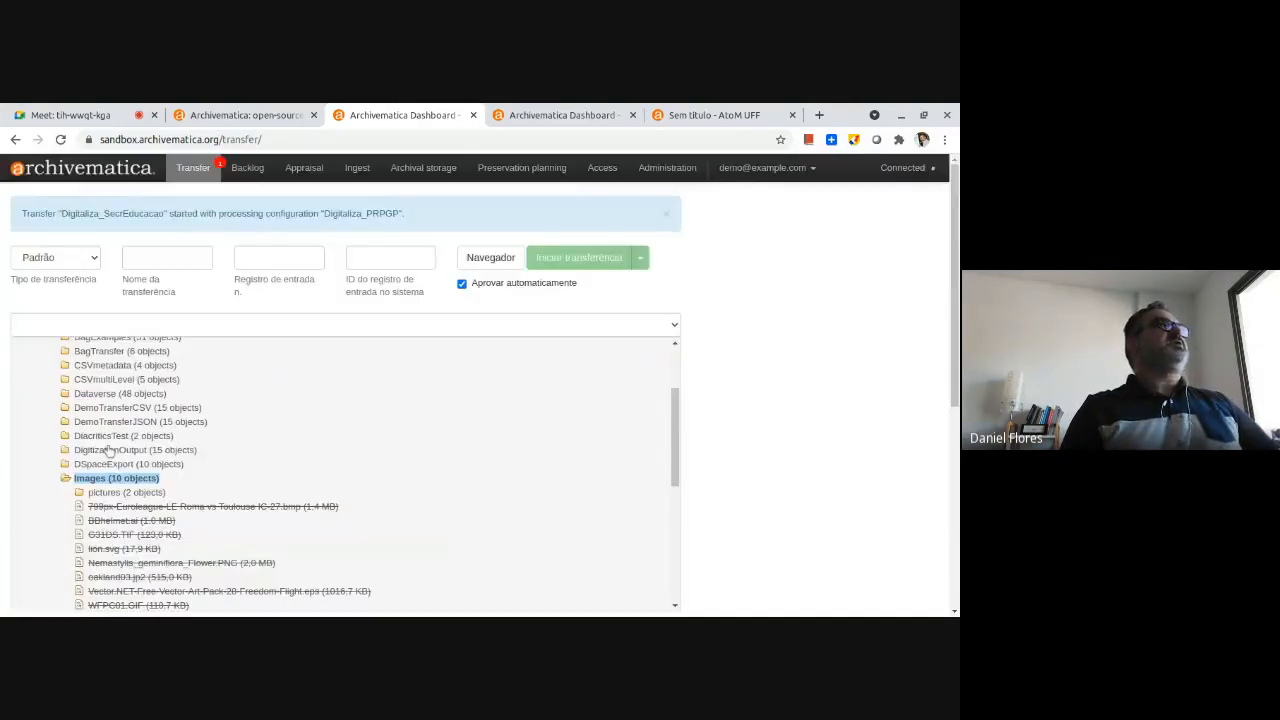
Review the Digitaliza_SecrEducacao package's ingest microservices and check its entry in archival storage.
click(357, 169)
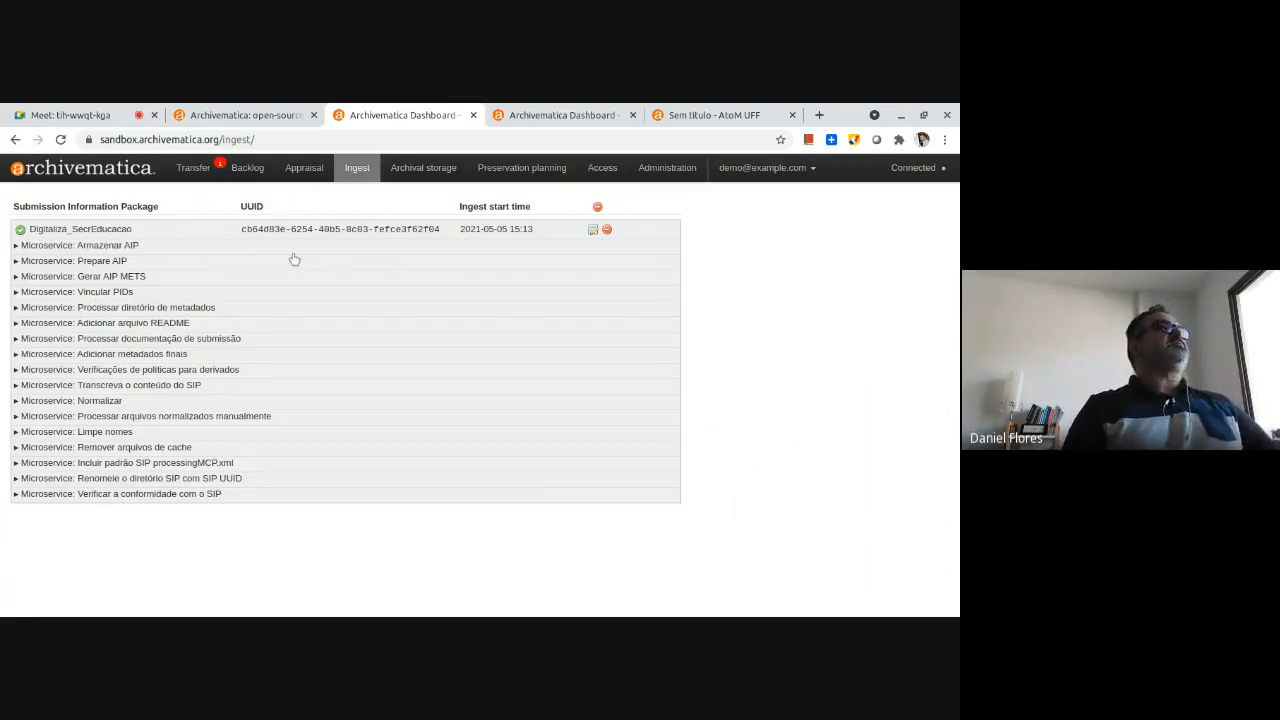
click(335, 232)
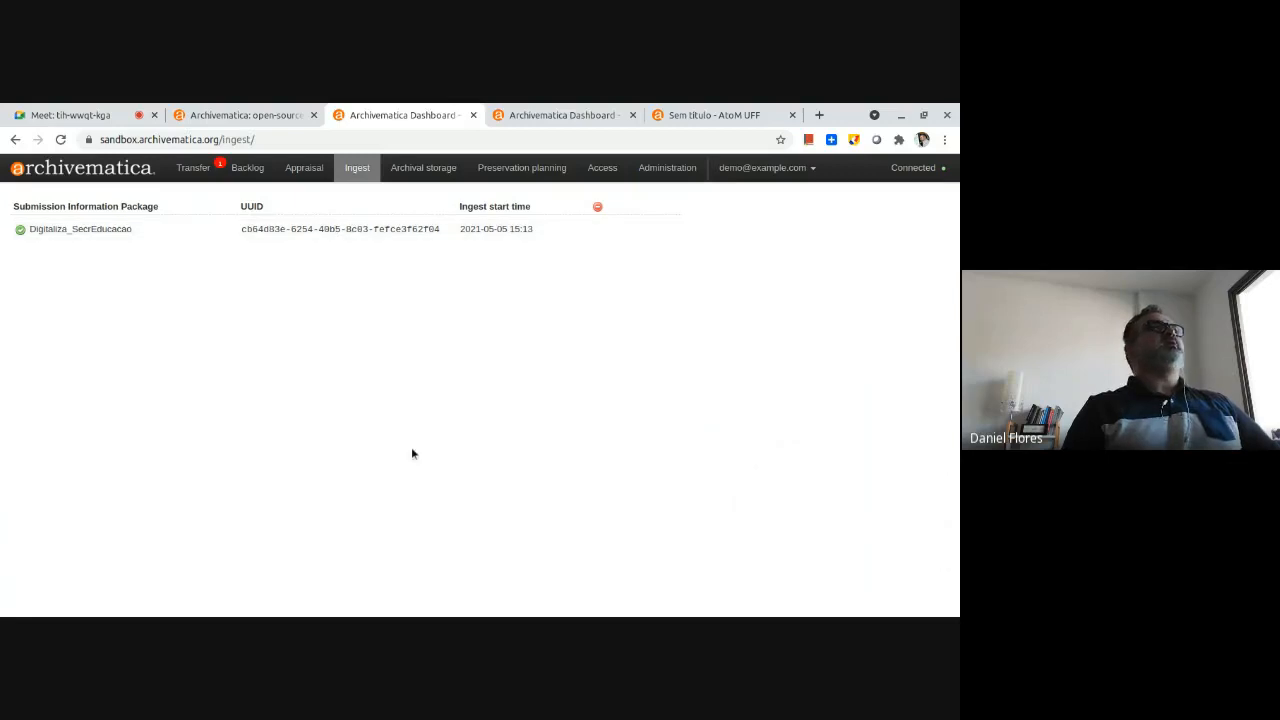
click(430, 172)
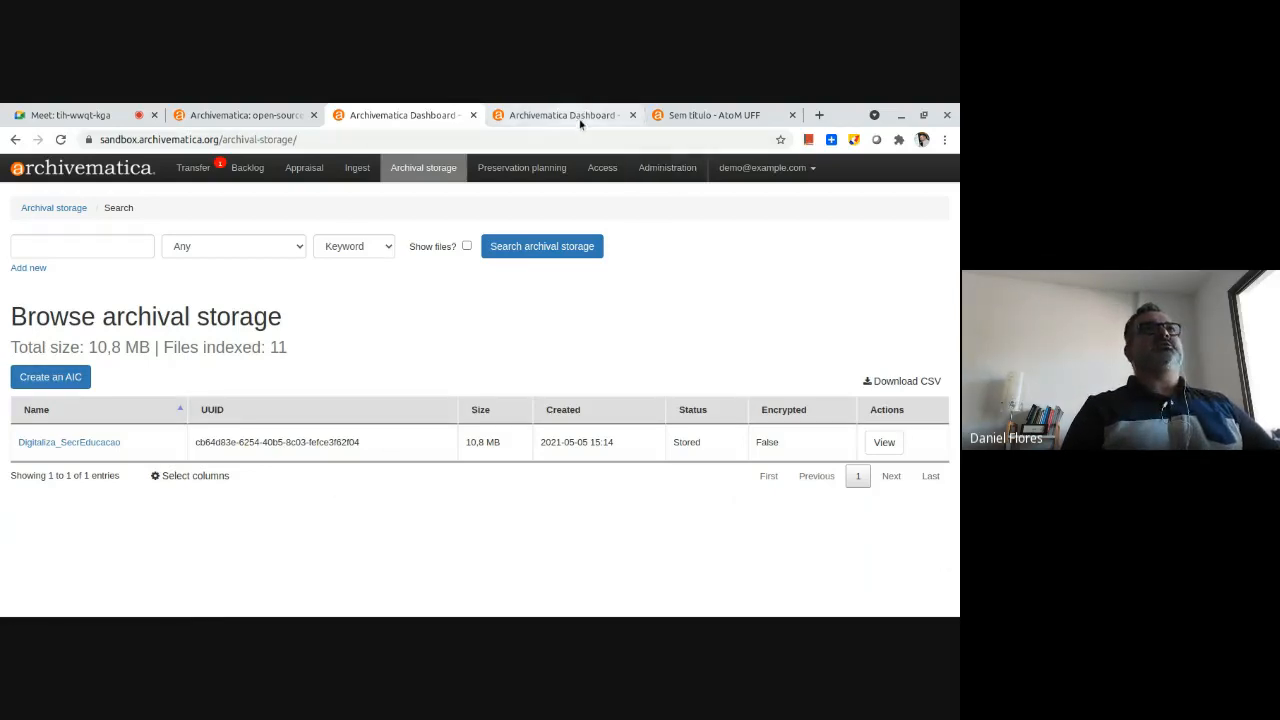
Review the available processing configurations SIGAD_NegocioCPD, SIGAD_SecFAZENDA and Digitaliza_PRPGP in the administration settings.
click(657, 167)
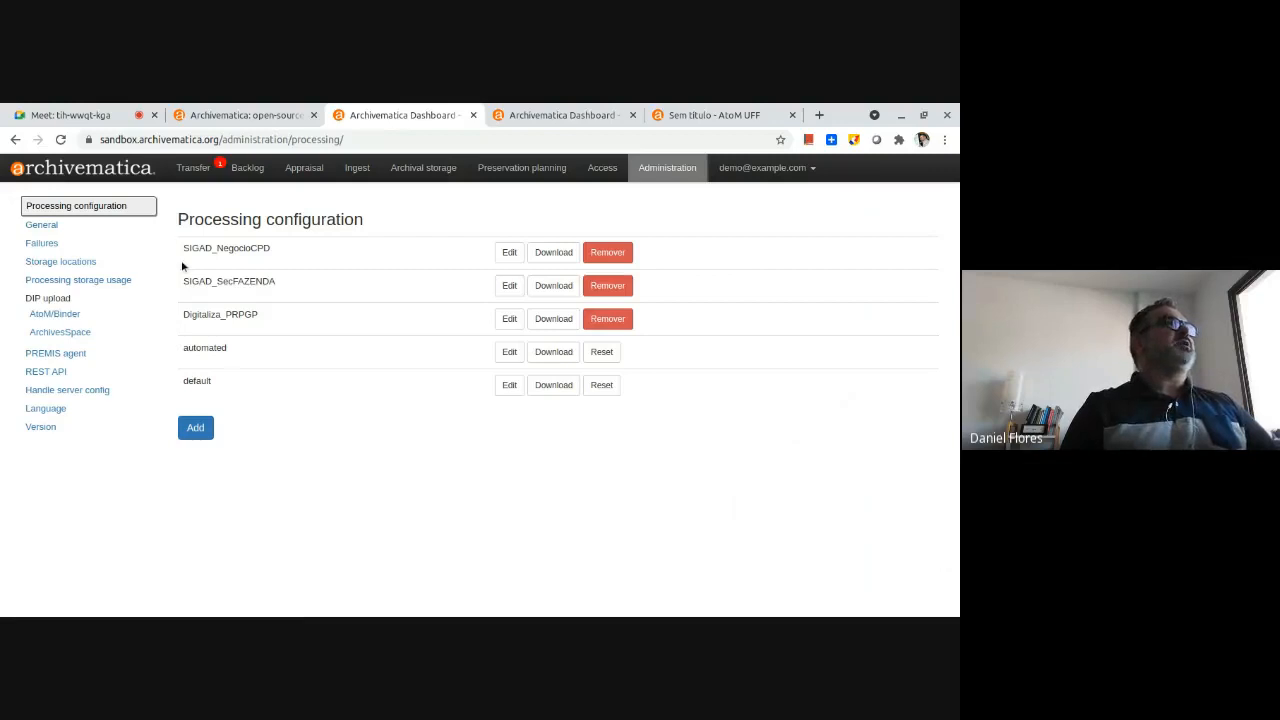
drag(183, 248, 279, 251)
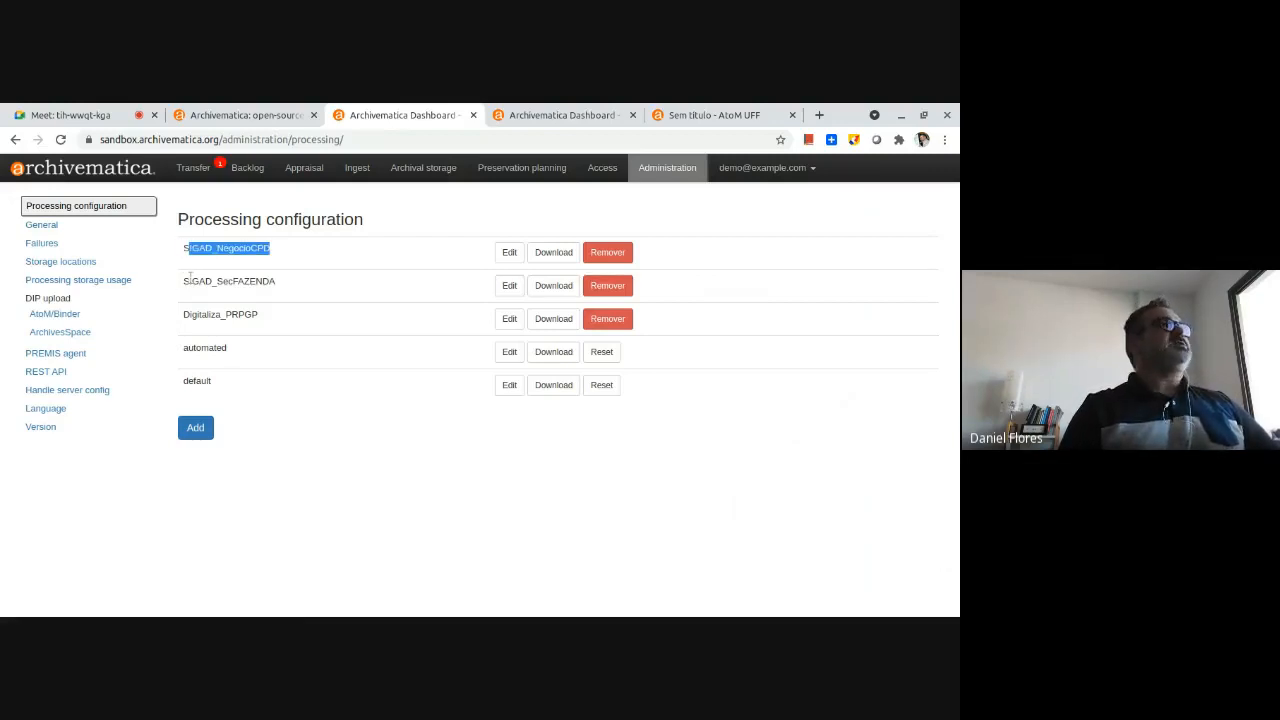
drag(184, 281, 283, 283)
drag(198, 315, 257, 311)
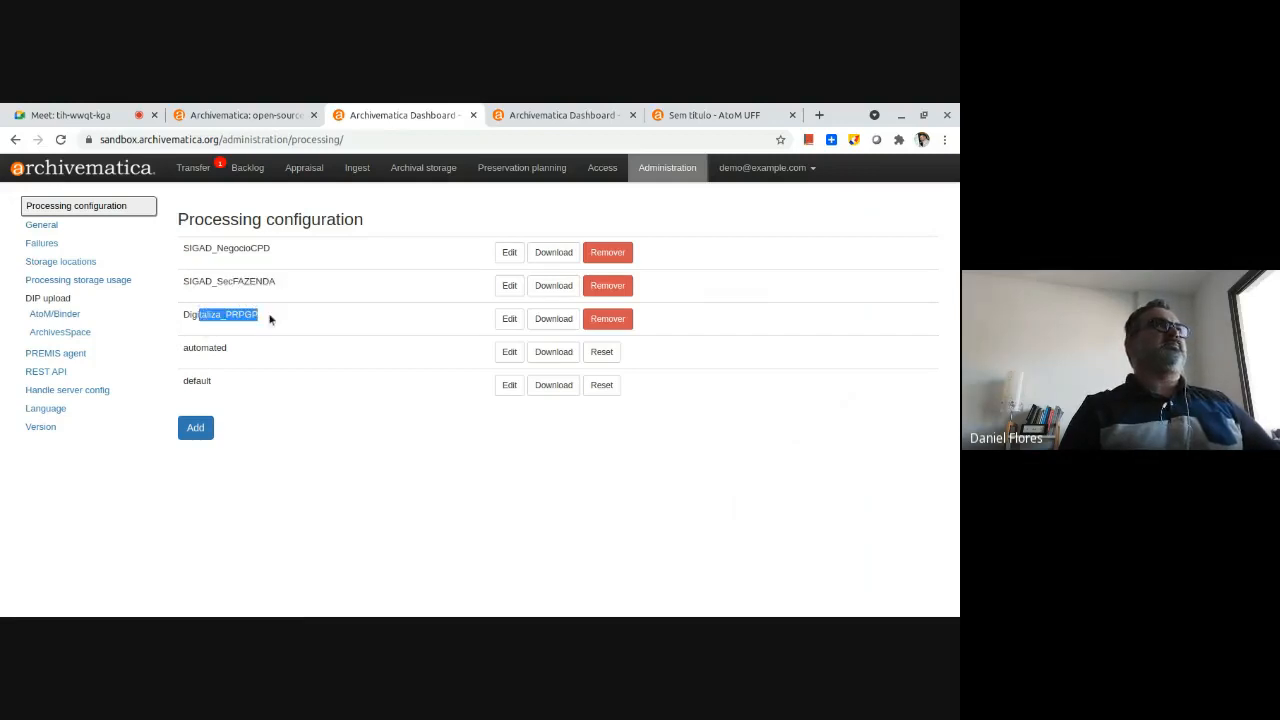
click(193, 314)
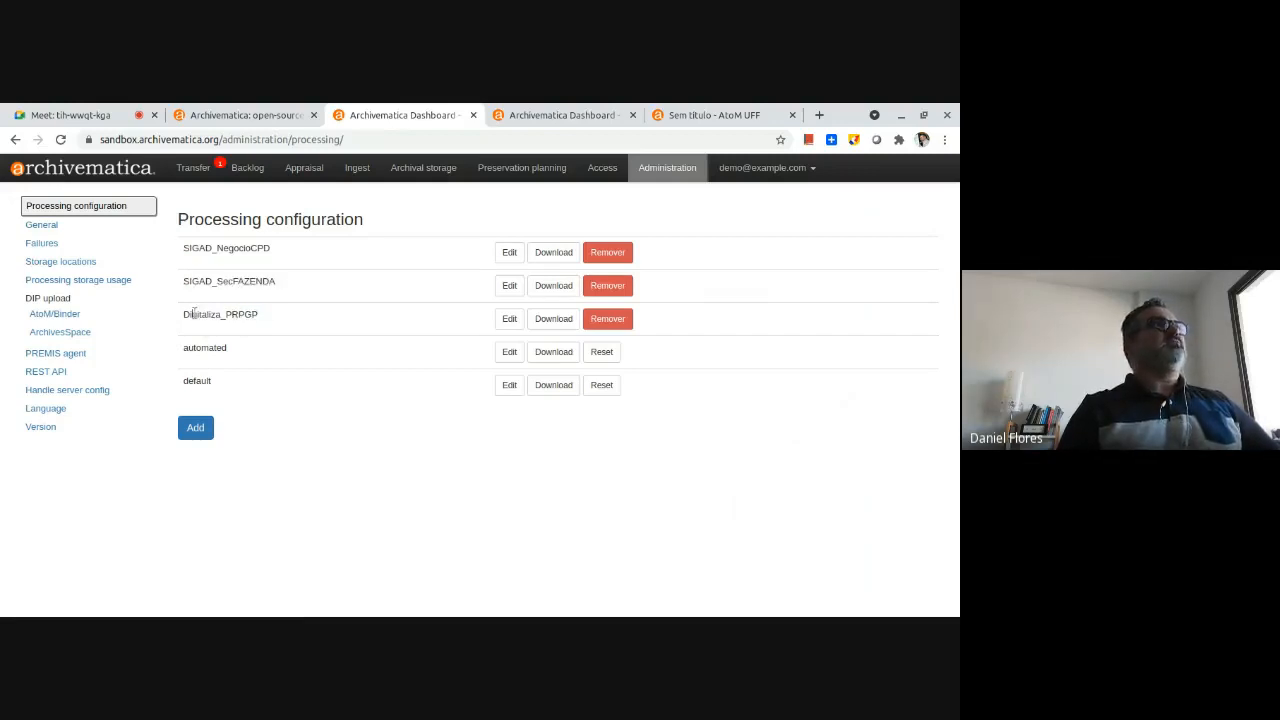
Open the Digitaliza_PRPGP processing configuration for editing and review its settings from directory UUIDs to the DIP storage location.
click(508, 320)
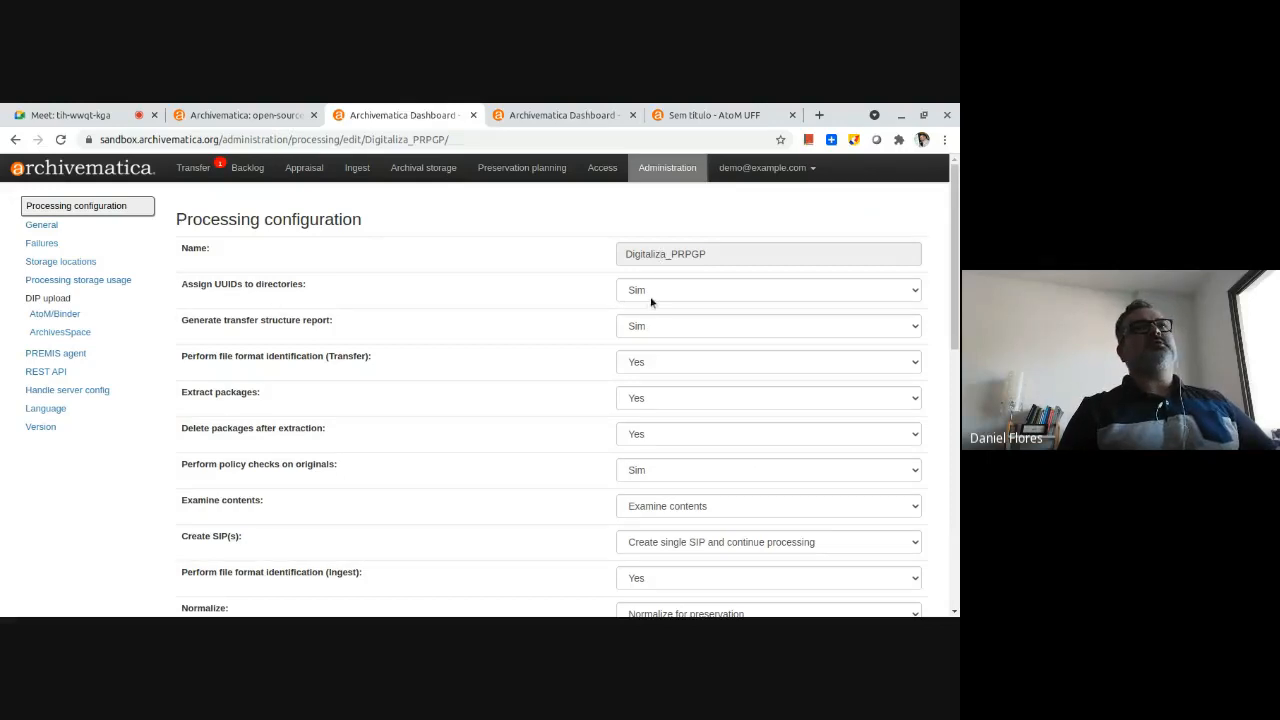
scroll(648, 338, down, 1)
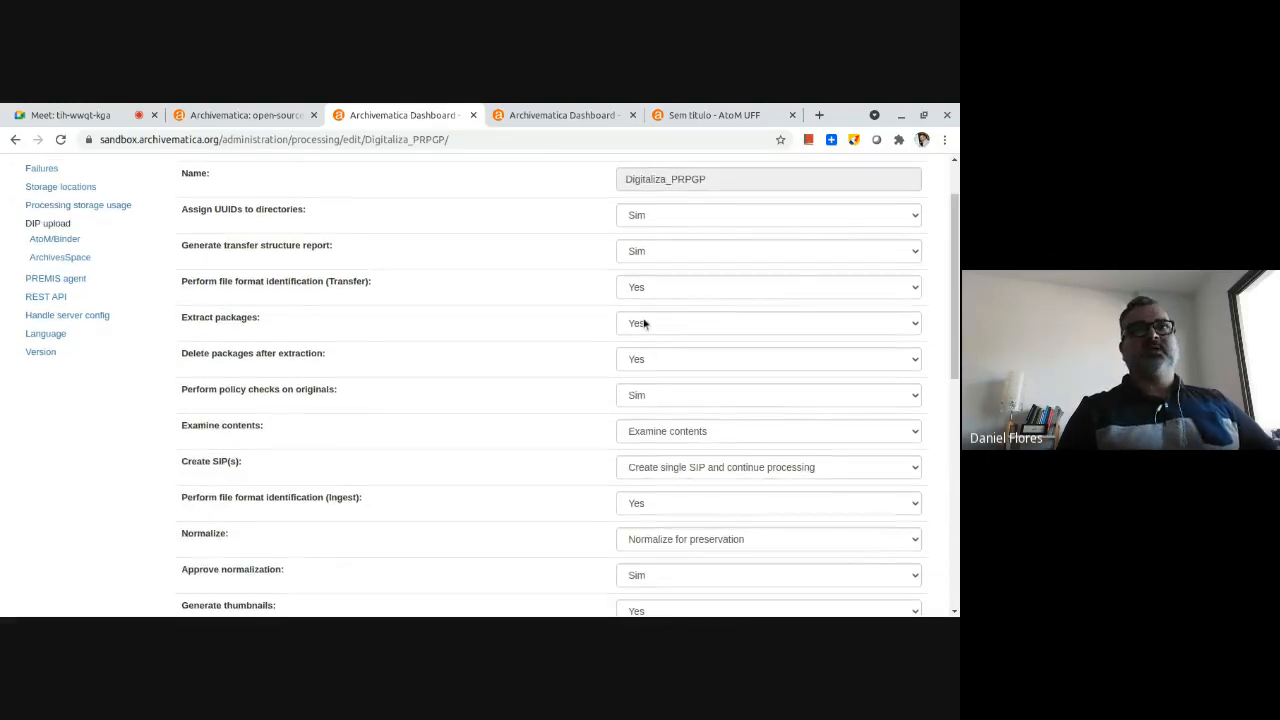
scroll(623, 251, up, 1)
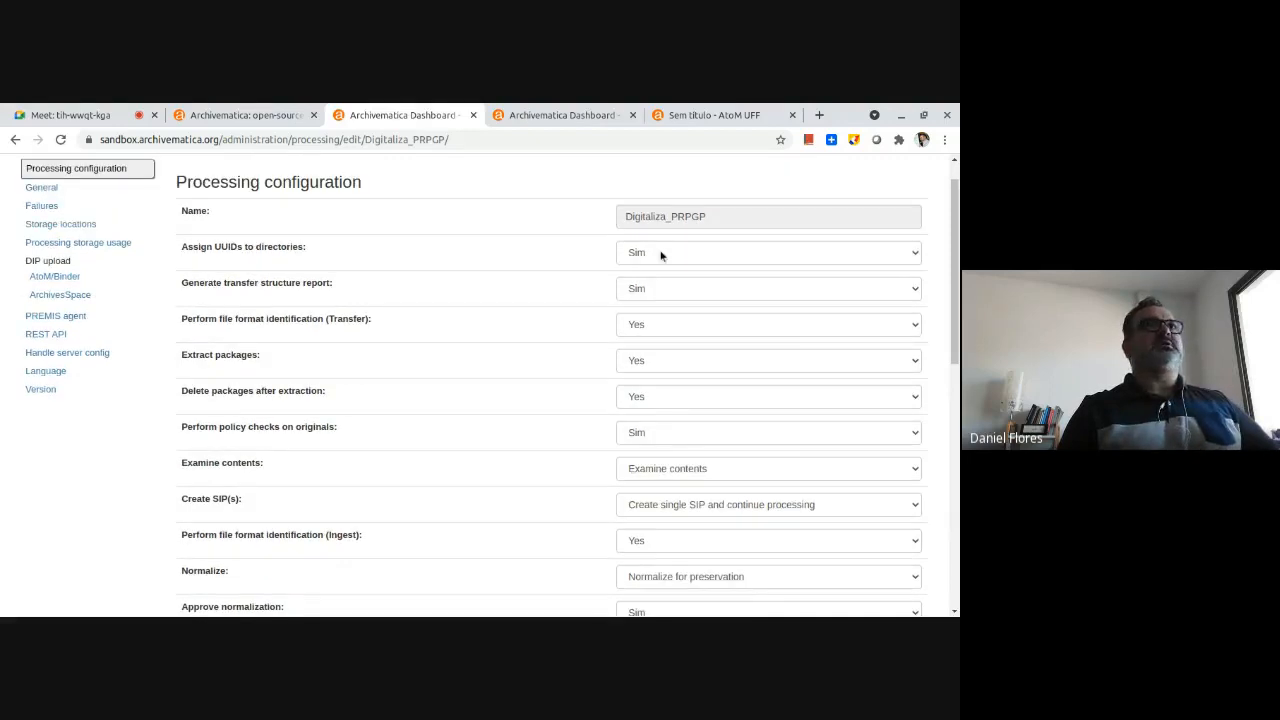
click(660, 255)
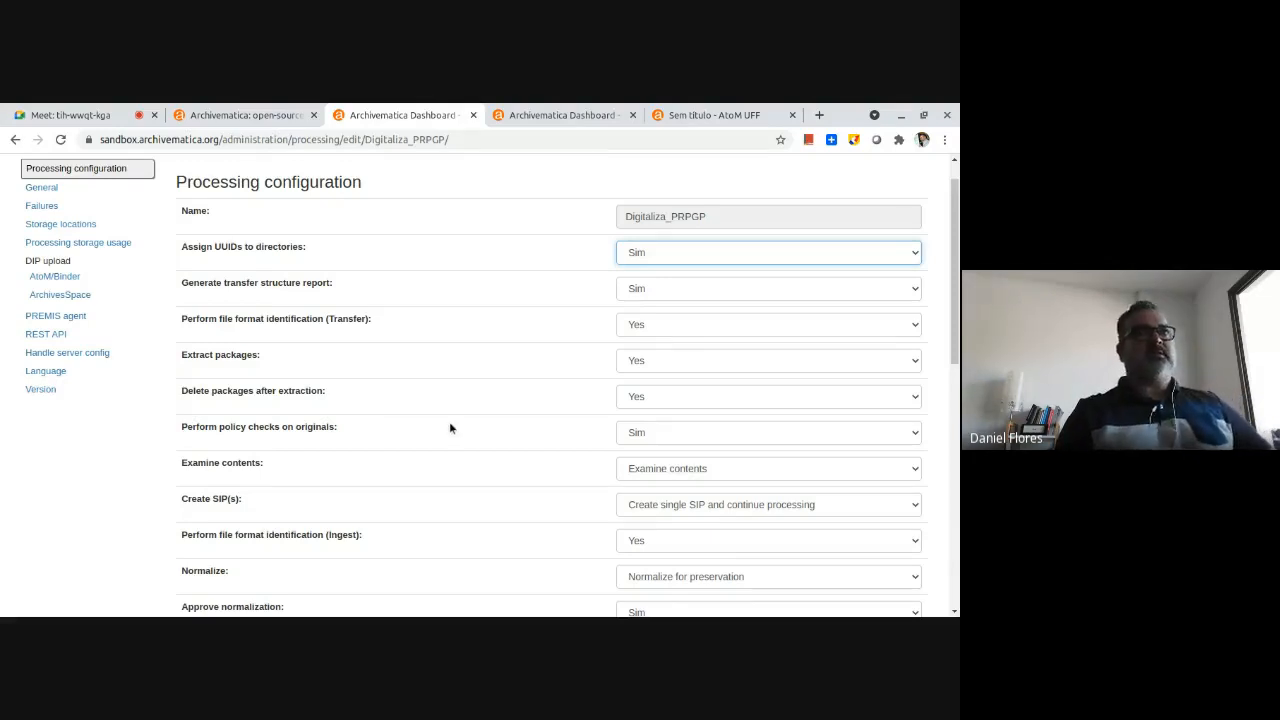
scroll(456, 348, down, 3)
scroll(457, 352, down, 6)
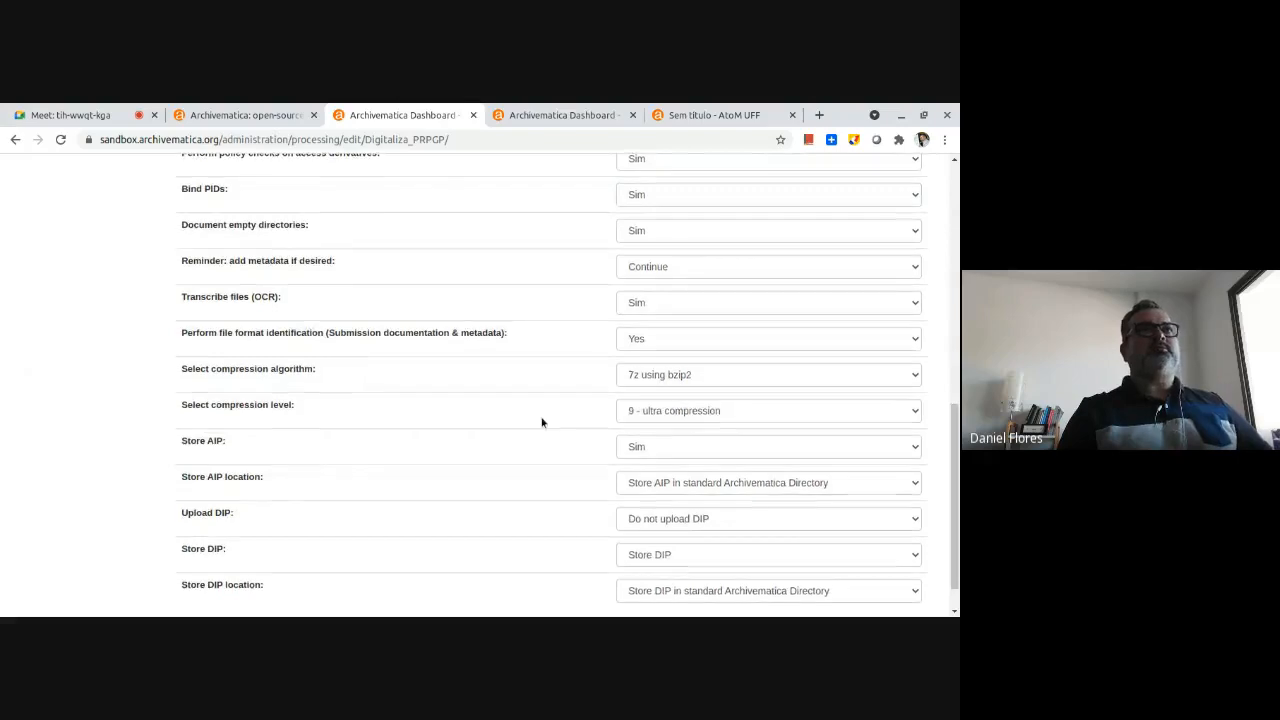
scroll(541, 422, down, 1)
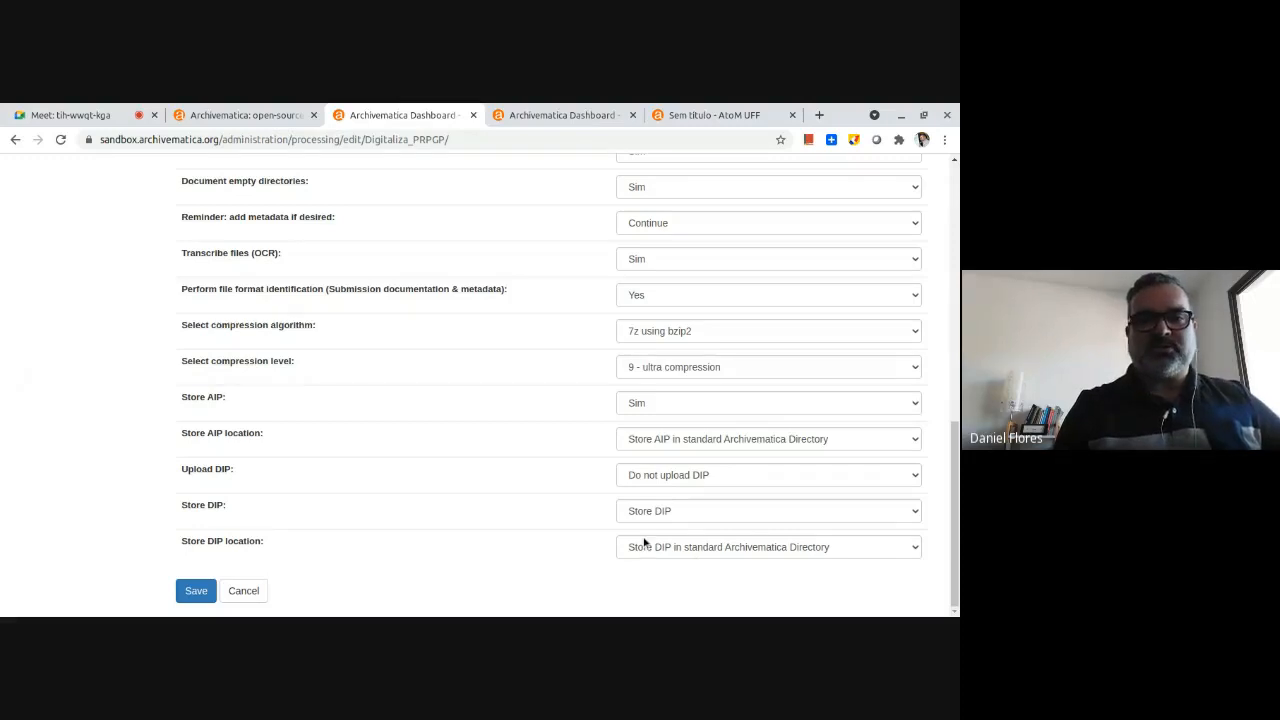
scroll(466, 420, up, 10)
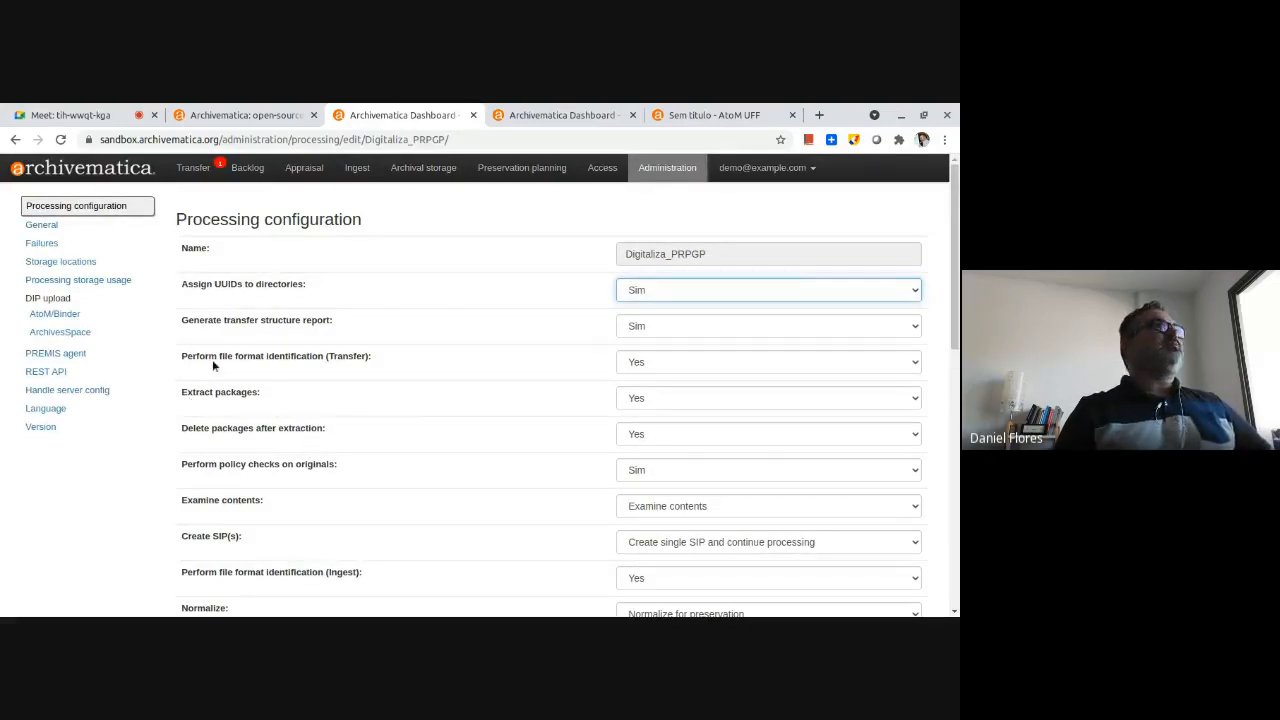
Set Create SIP(s) to None in the Digitaliza_PRPGP processing configuration and save it.
scroll(251, 478, down, 1)
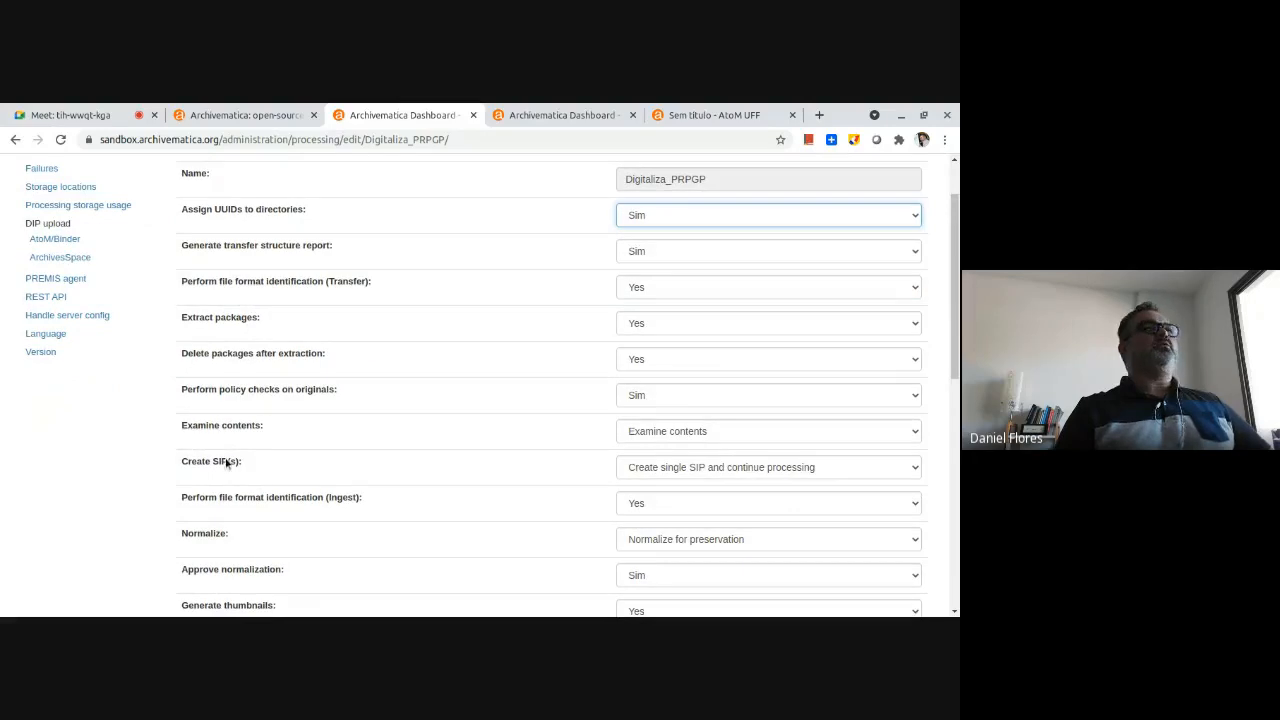
click(724, 472)
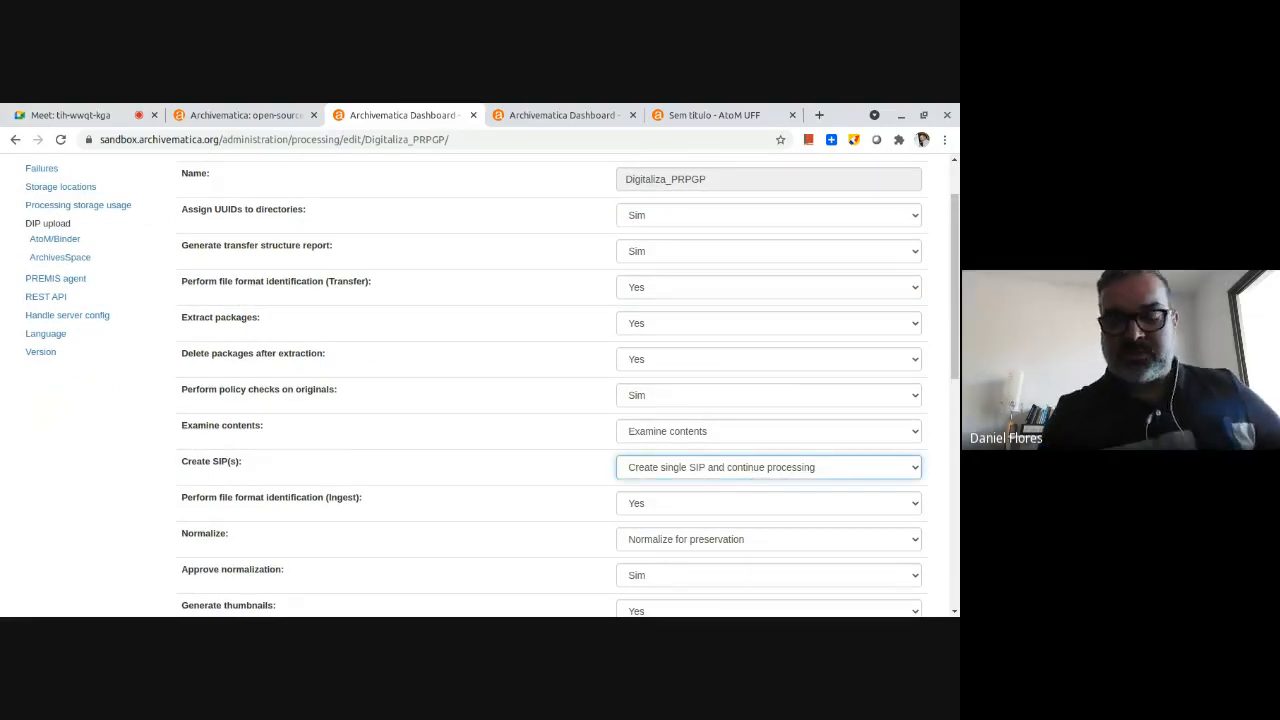
click(700, 488)
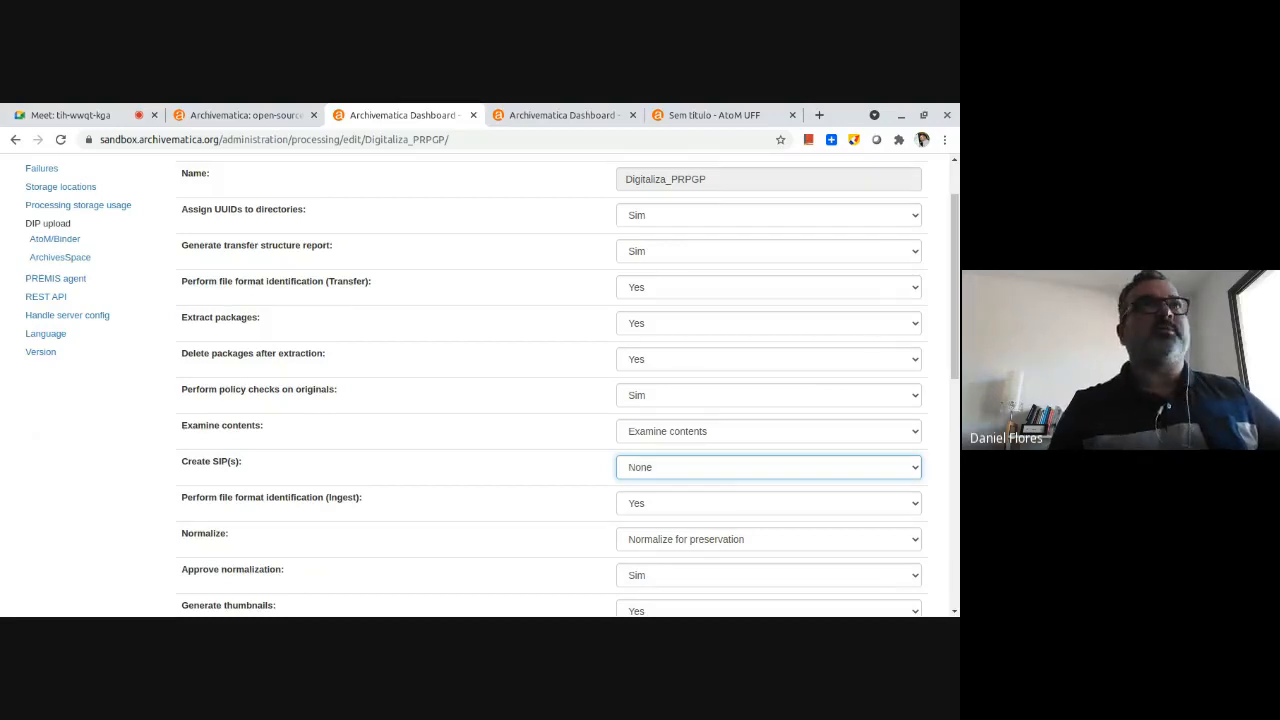
scroll(541, 427, up, 1)
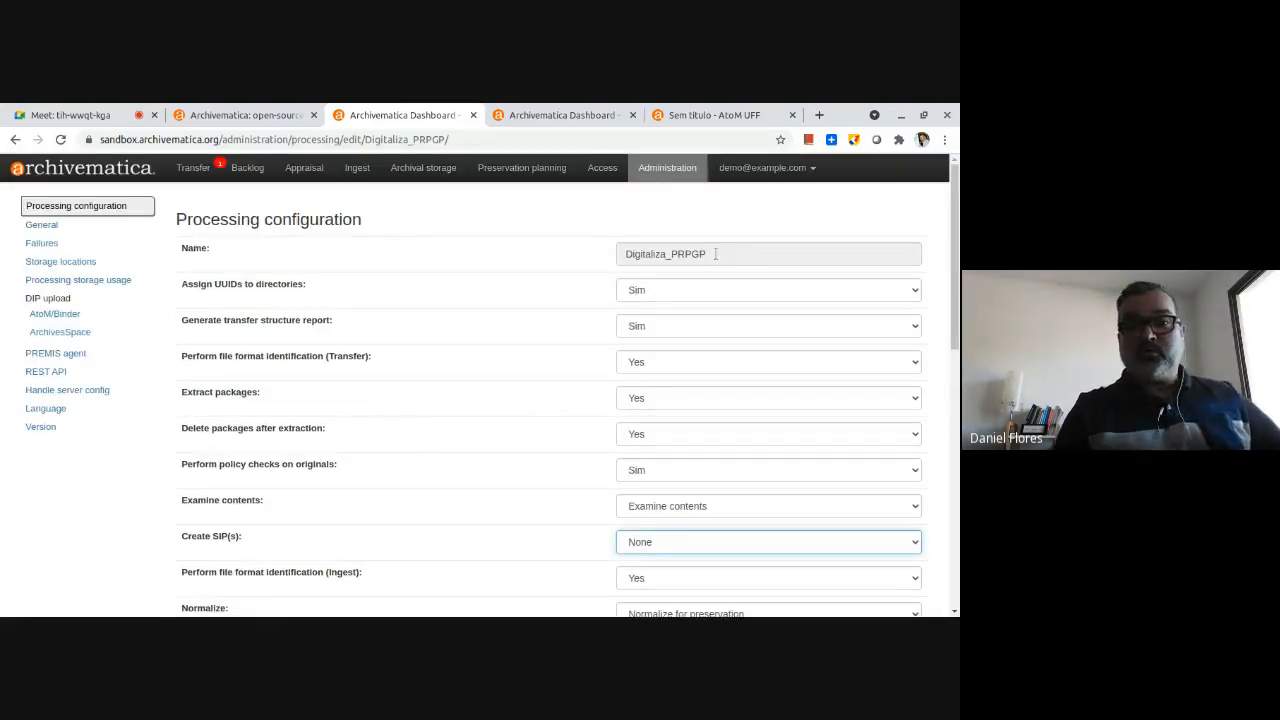
scroll(240, 491, down, 8)
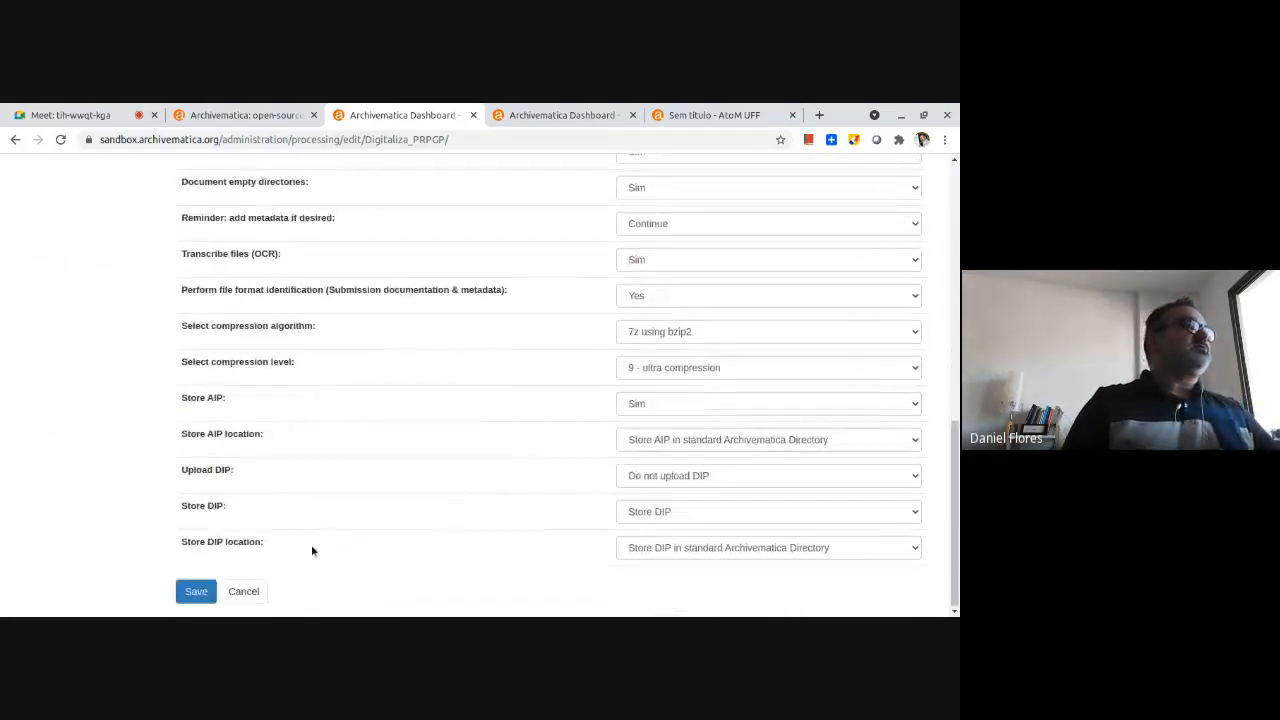
click(193, 592)
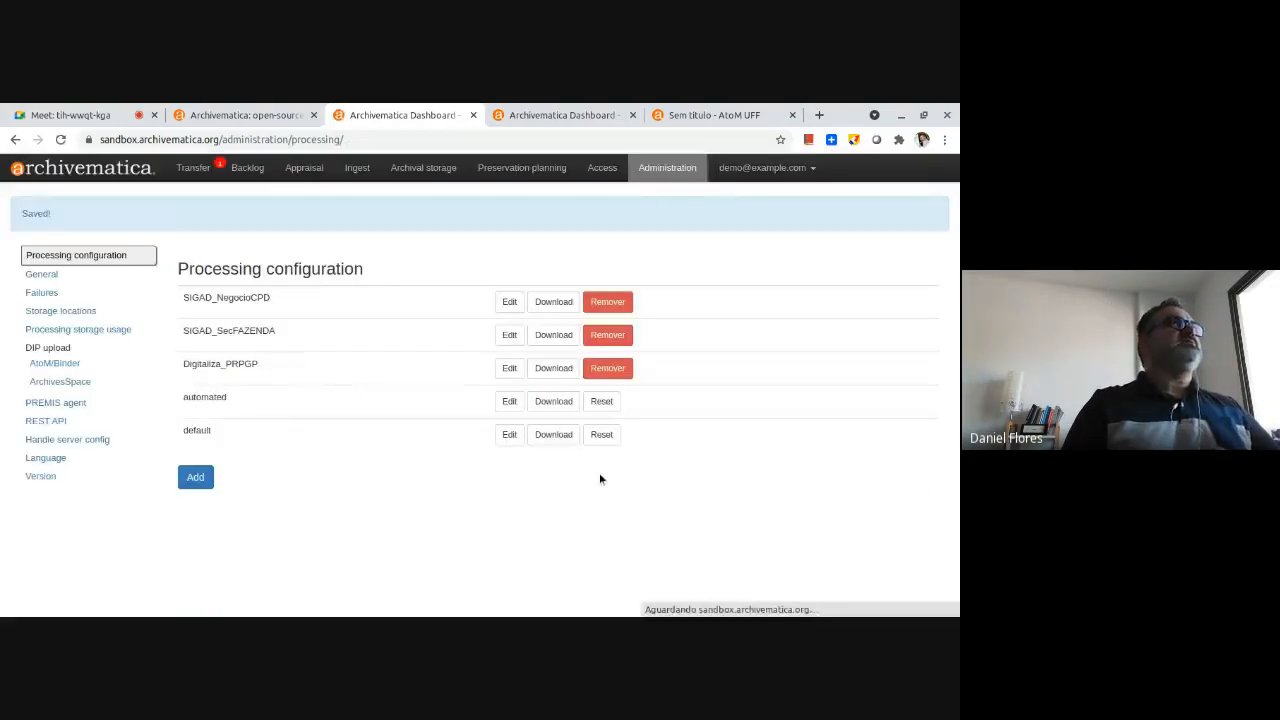
Begin a new standard transfer and name it "Digitaliza_PRPGP_Parada".
click(195, 167)
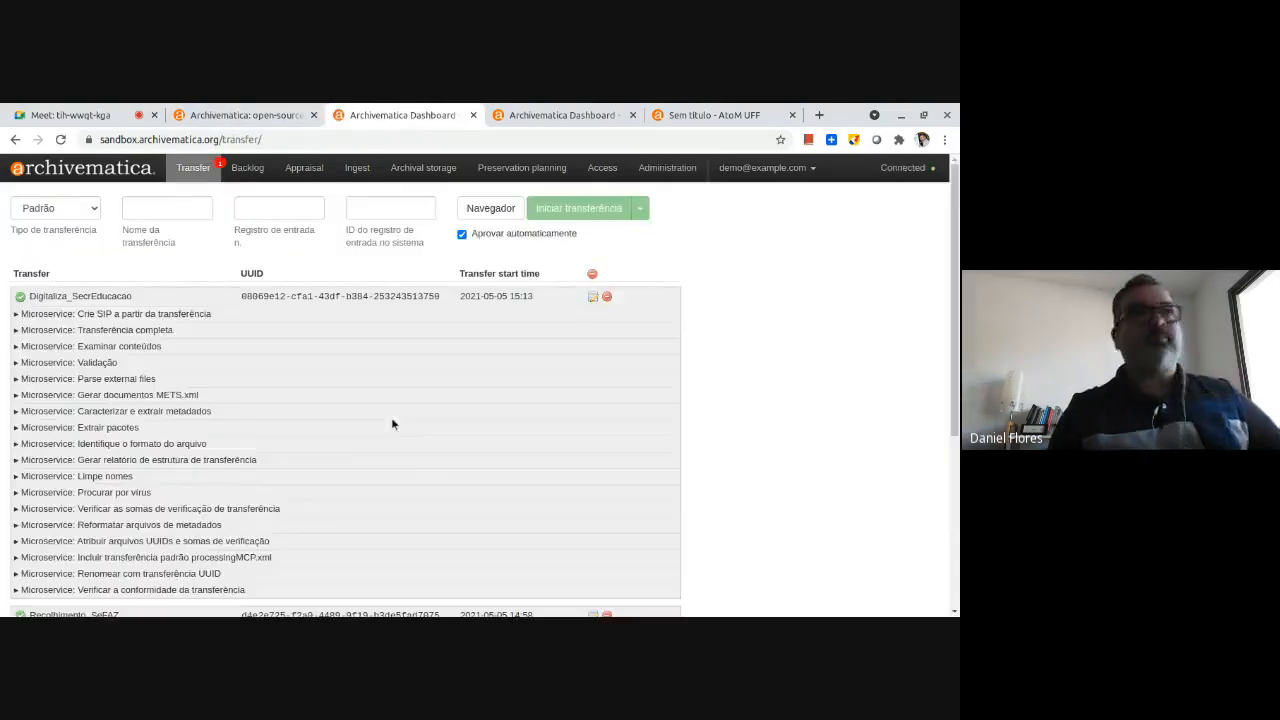
click(190, 209)
text(D)
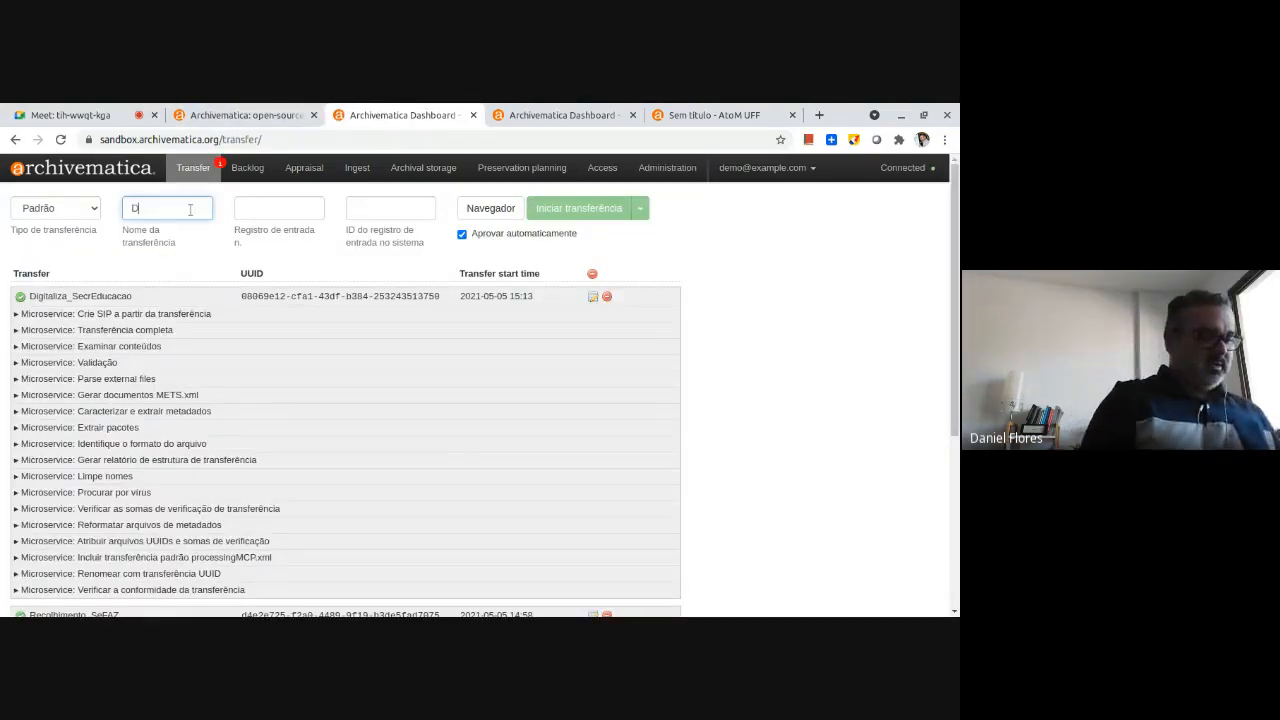
text(igitaliza)
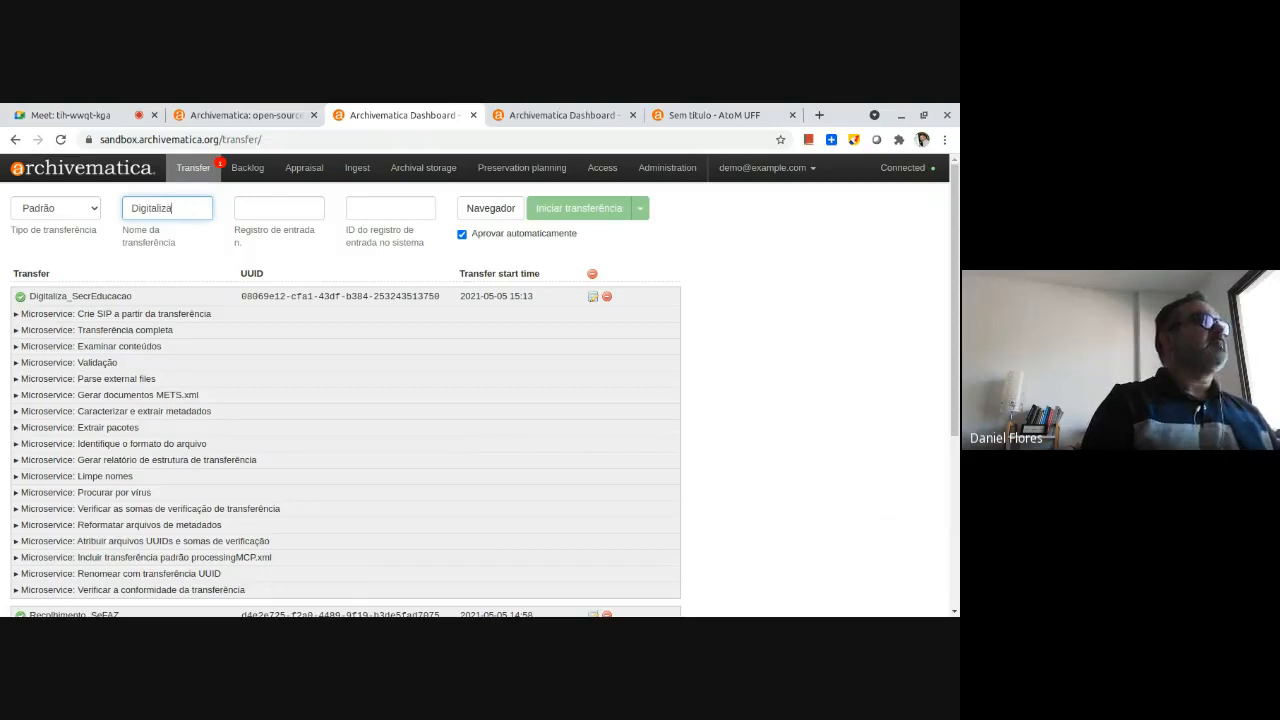
text(_PR)
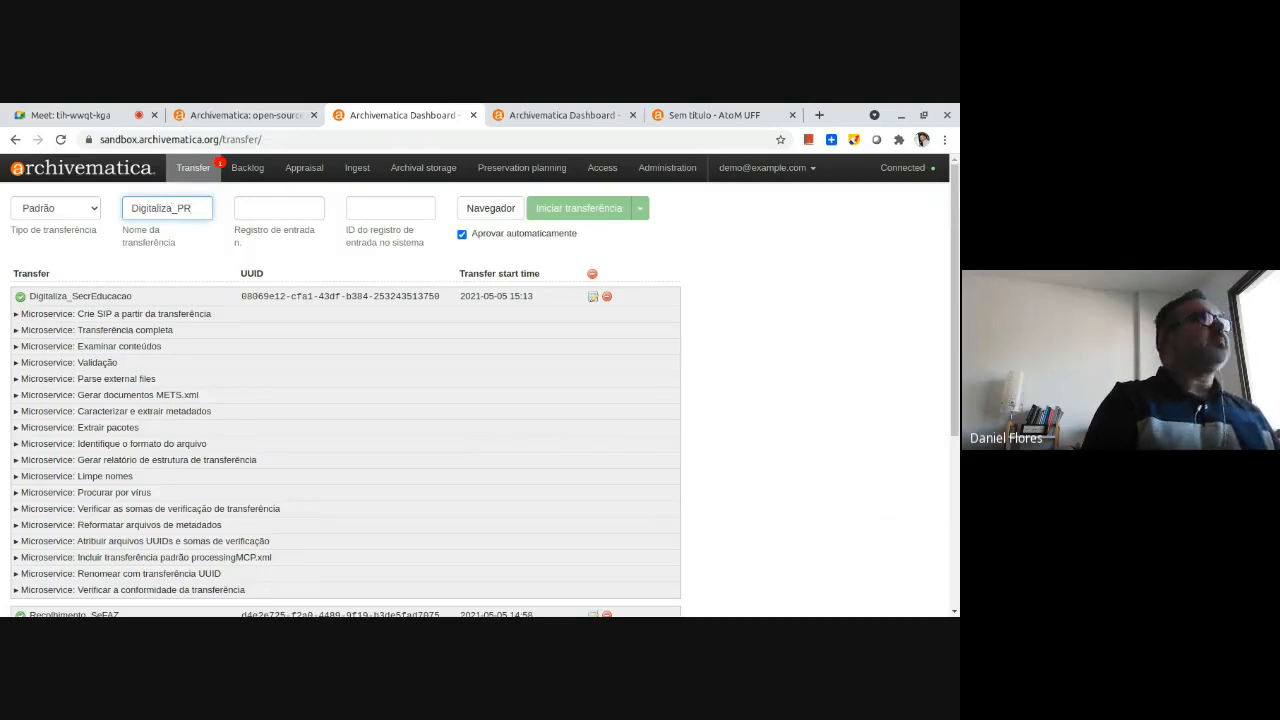
text(PGP_)
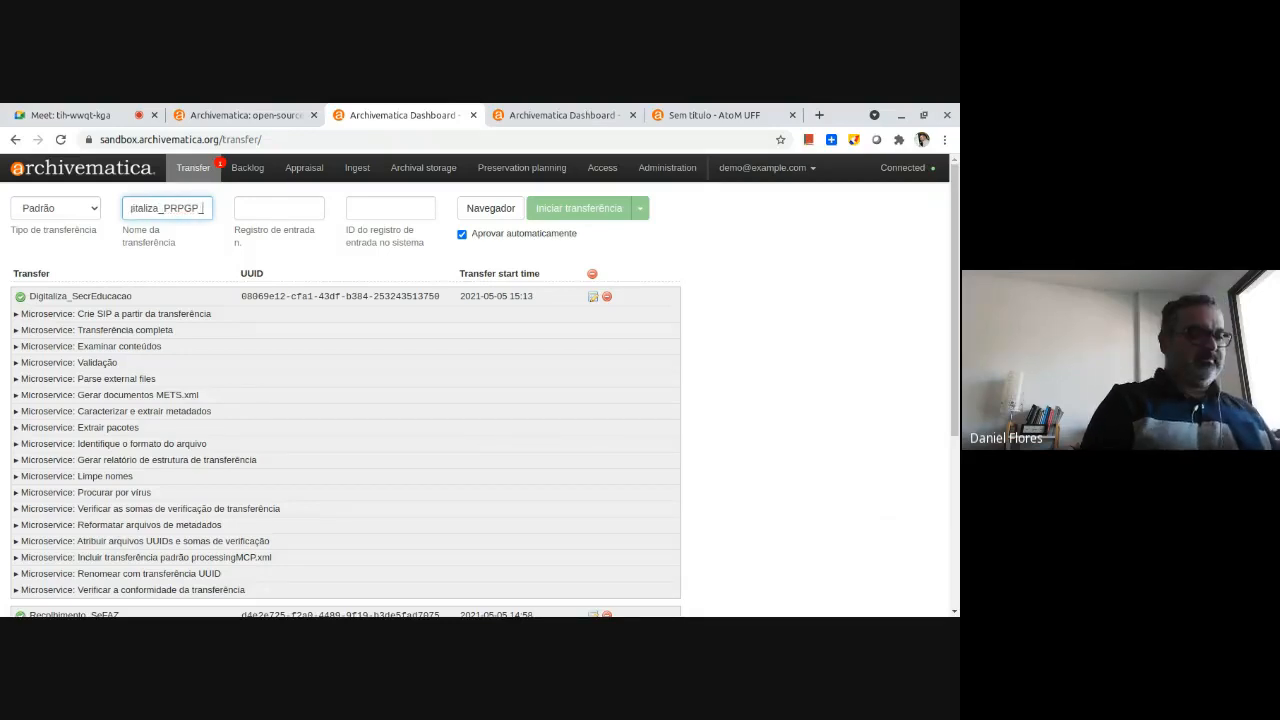
text(Parada)
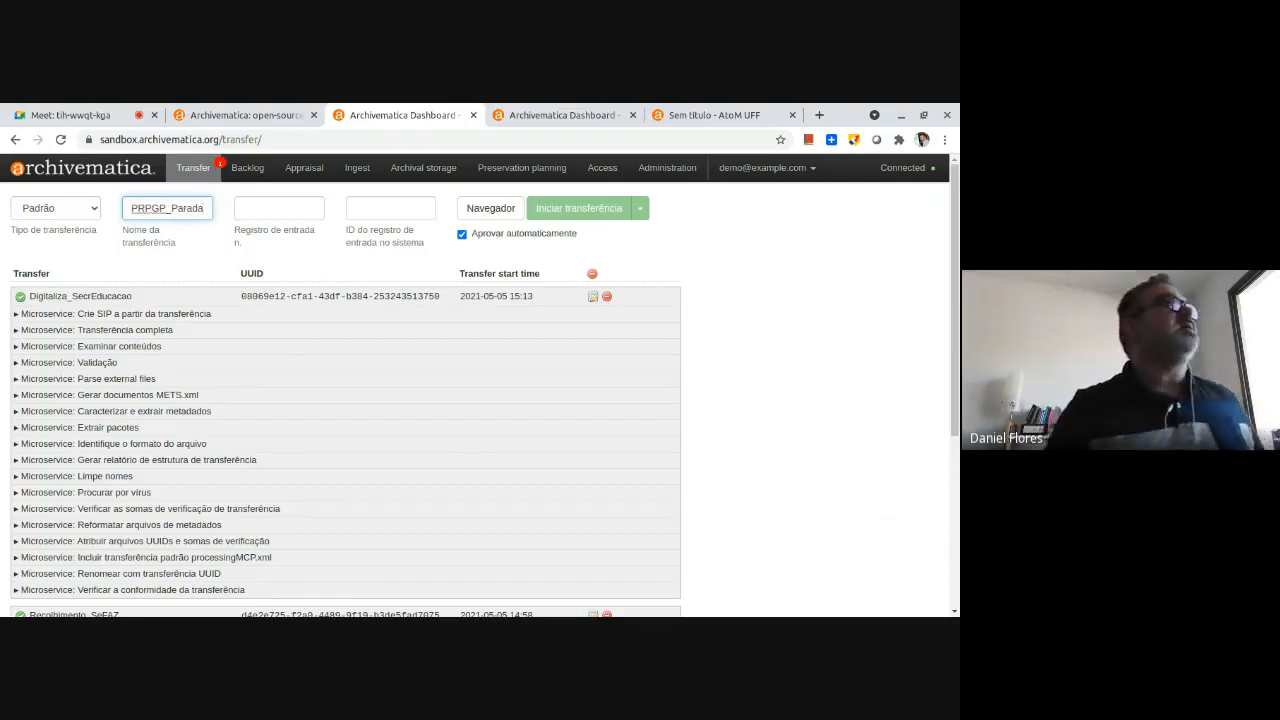
Set the new transfer's accession number to 00899 and its system accession ID to S-200.
click(304, 224)
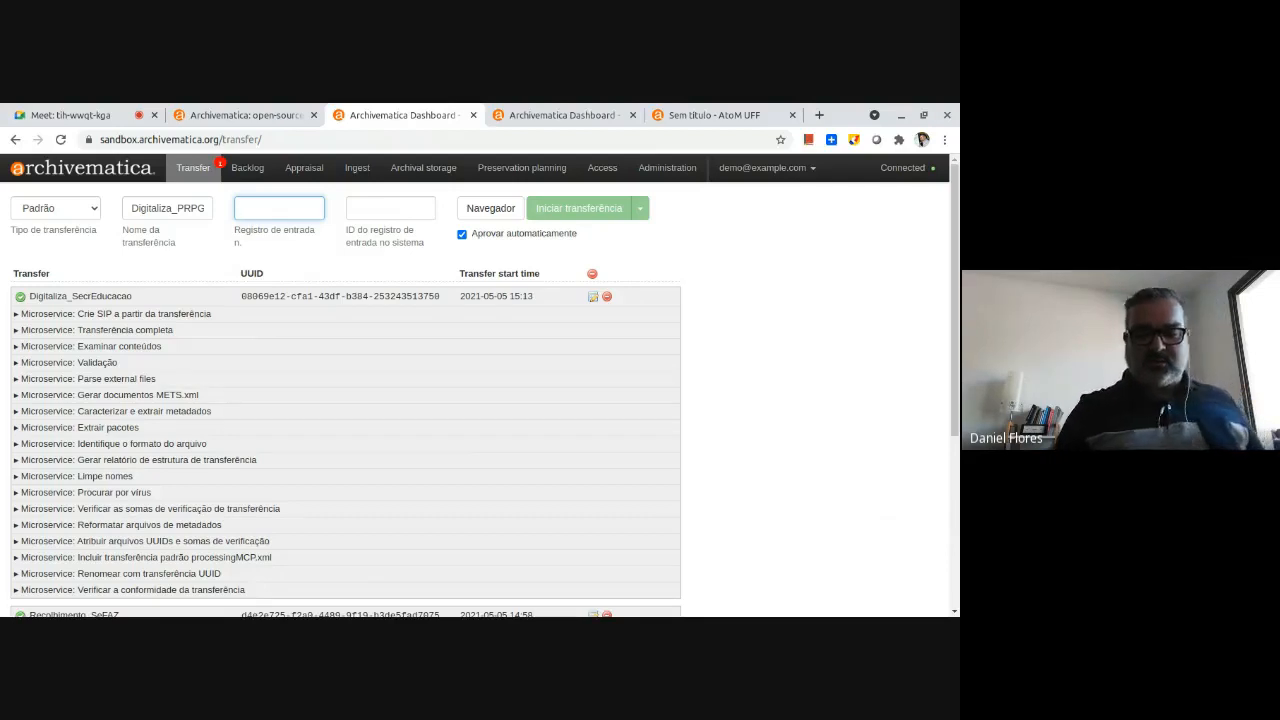
text(00899)
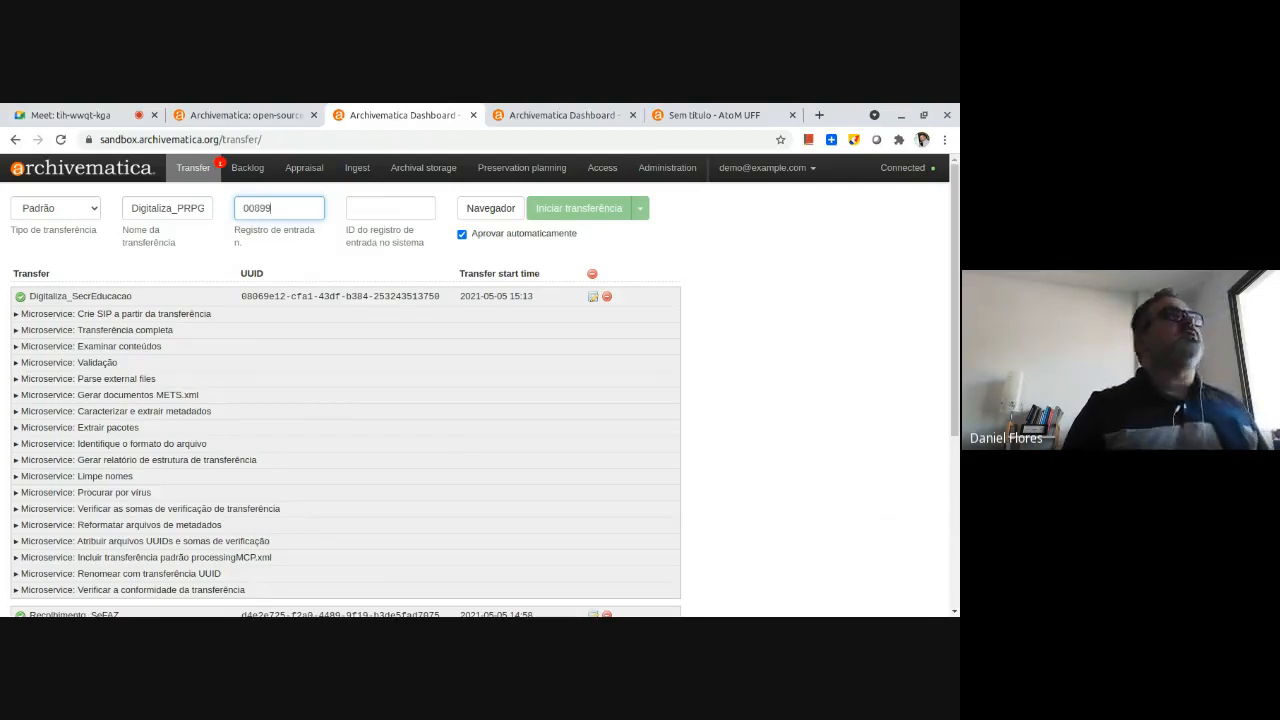
key(Tab)
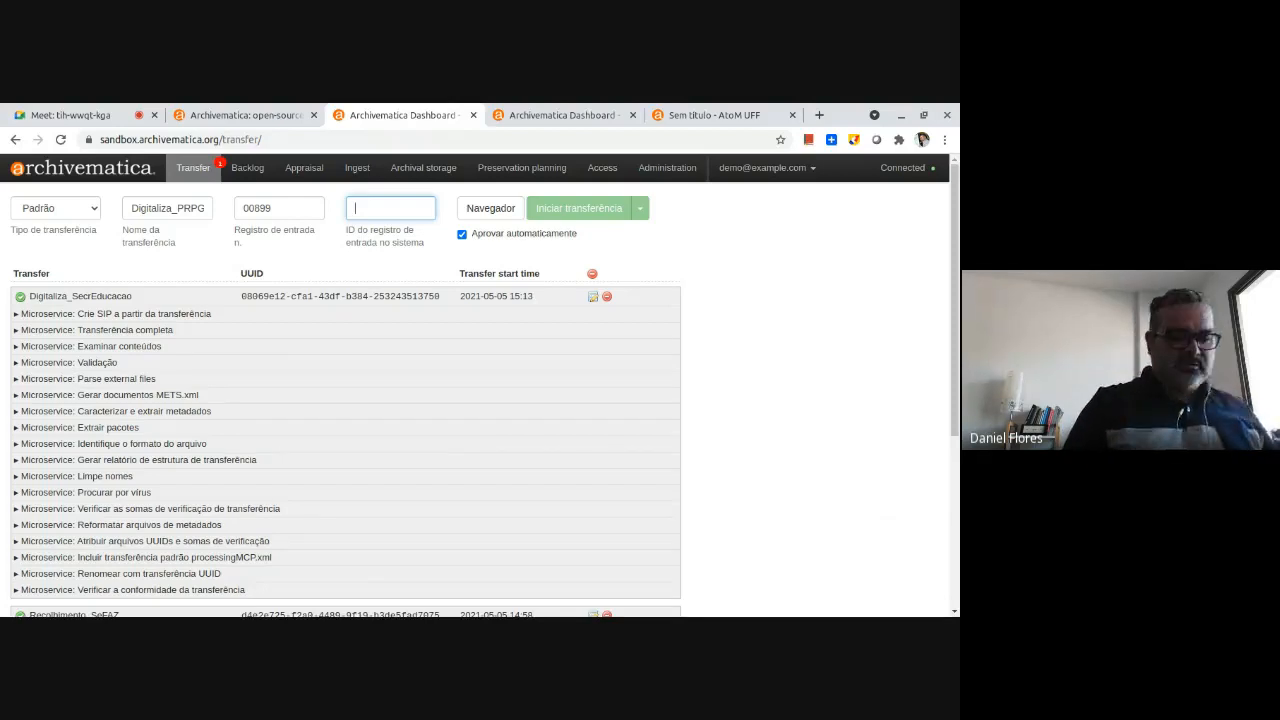
text(S)
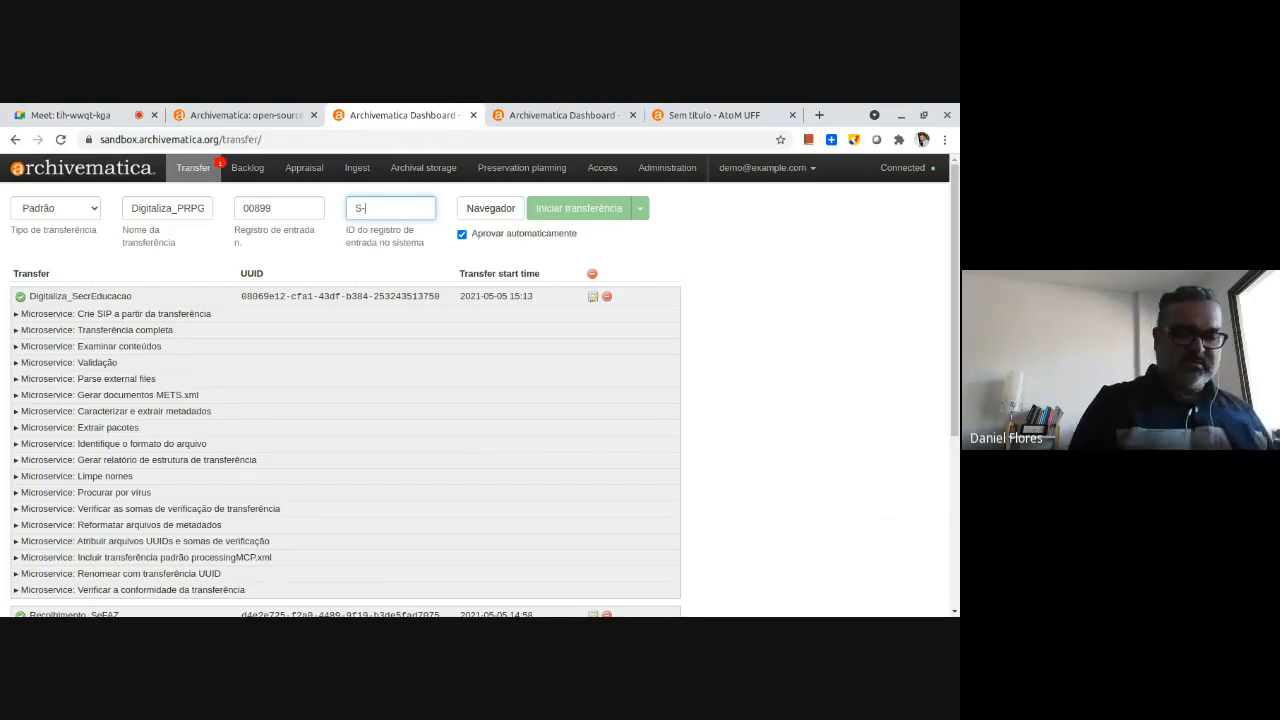
text(-200)
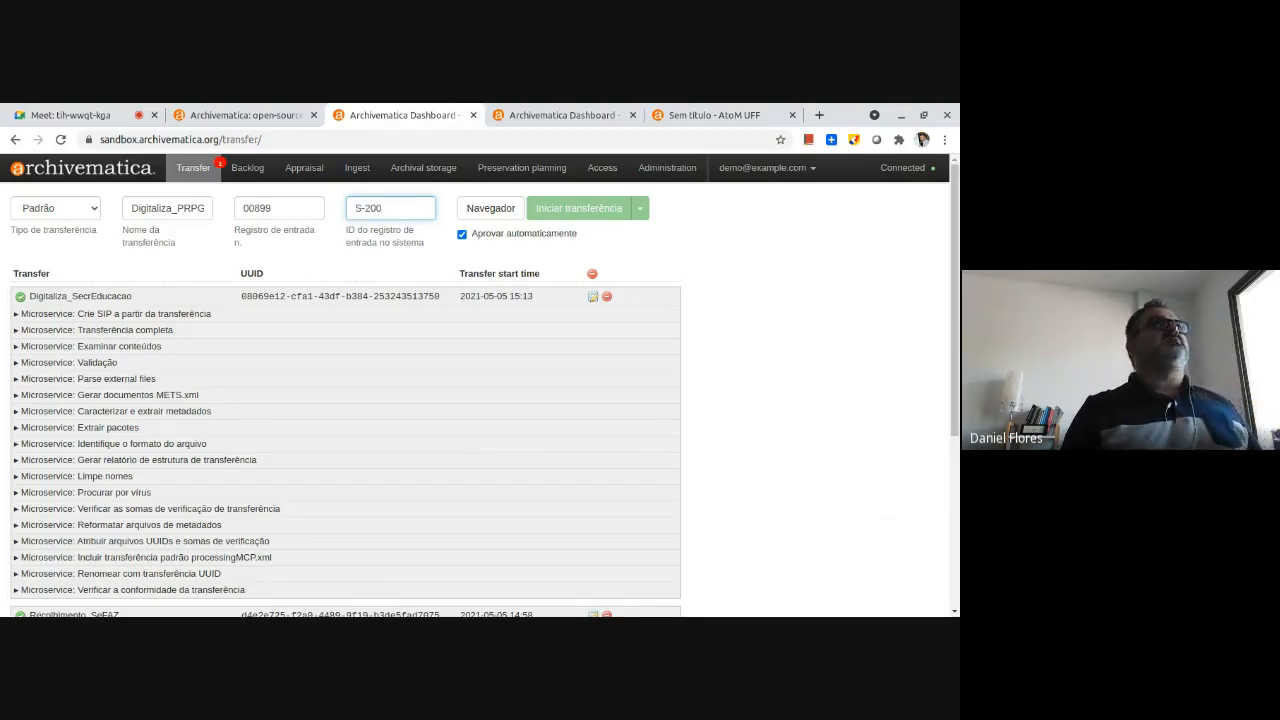
Add the Images folder from artefactual/archivematica-sampledata/SampleTransfers as the transfer's source directory.
click(480, 210)
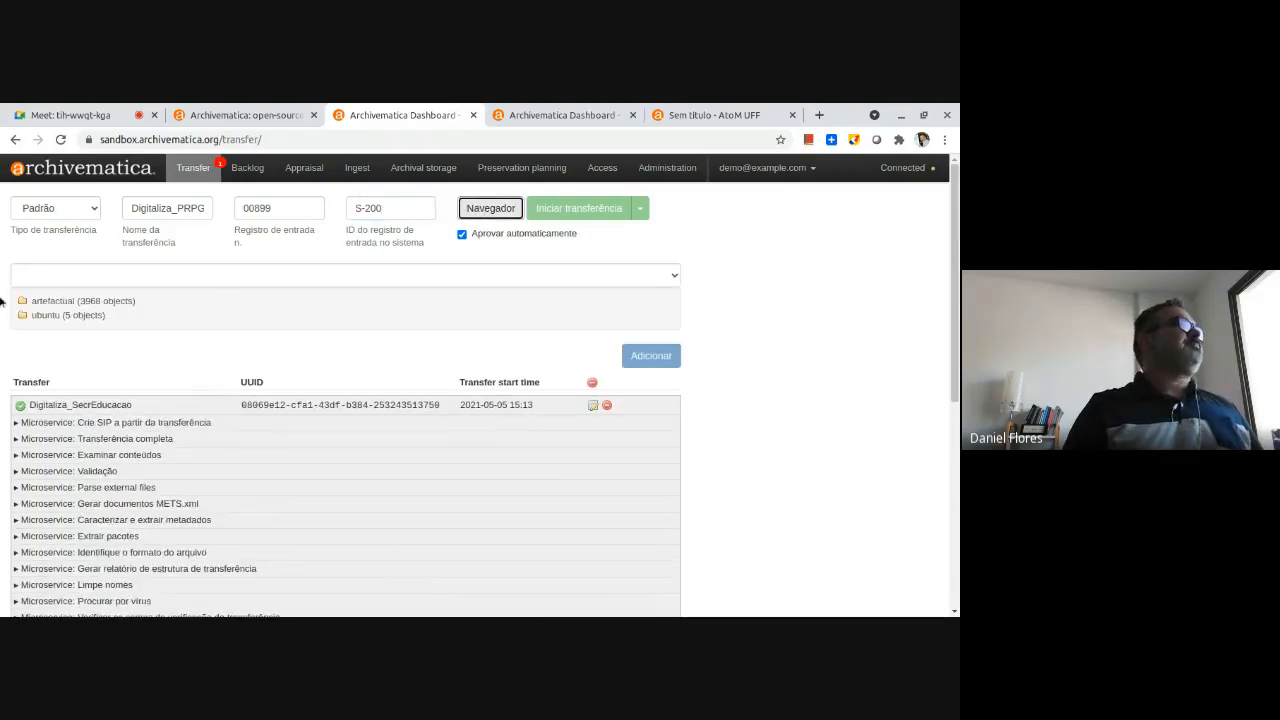
click(23, 301)
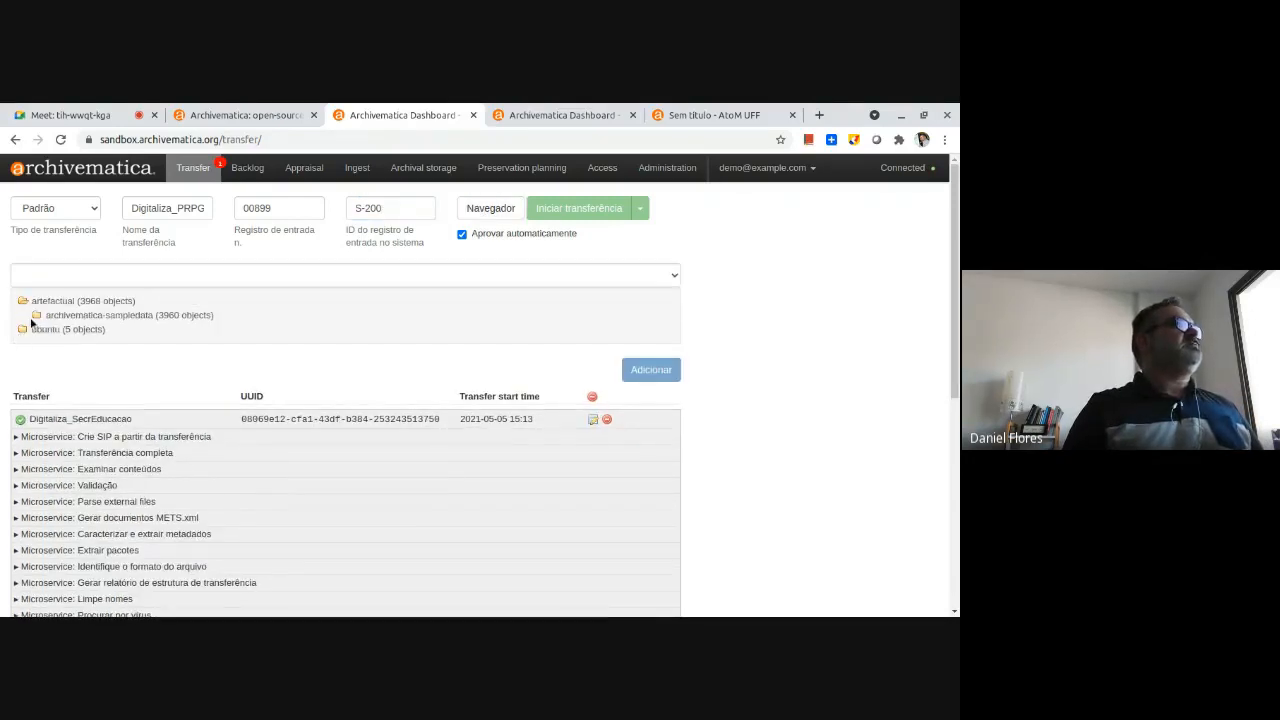
click(37, 316)
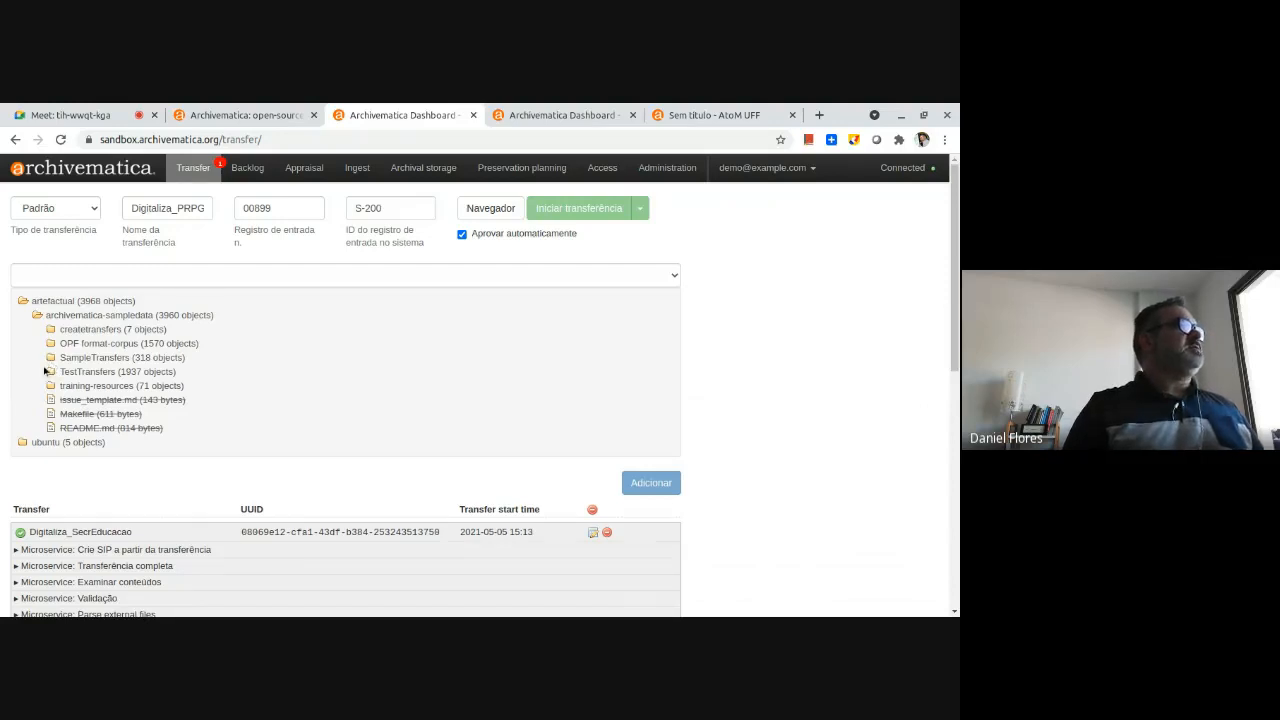
click(50, 359)
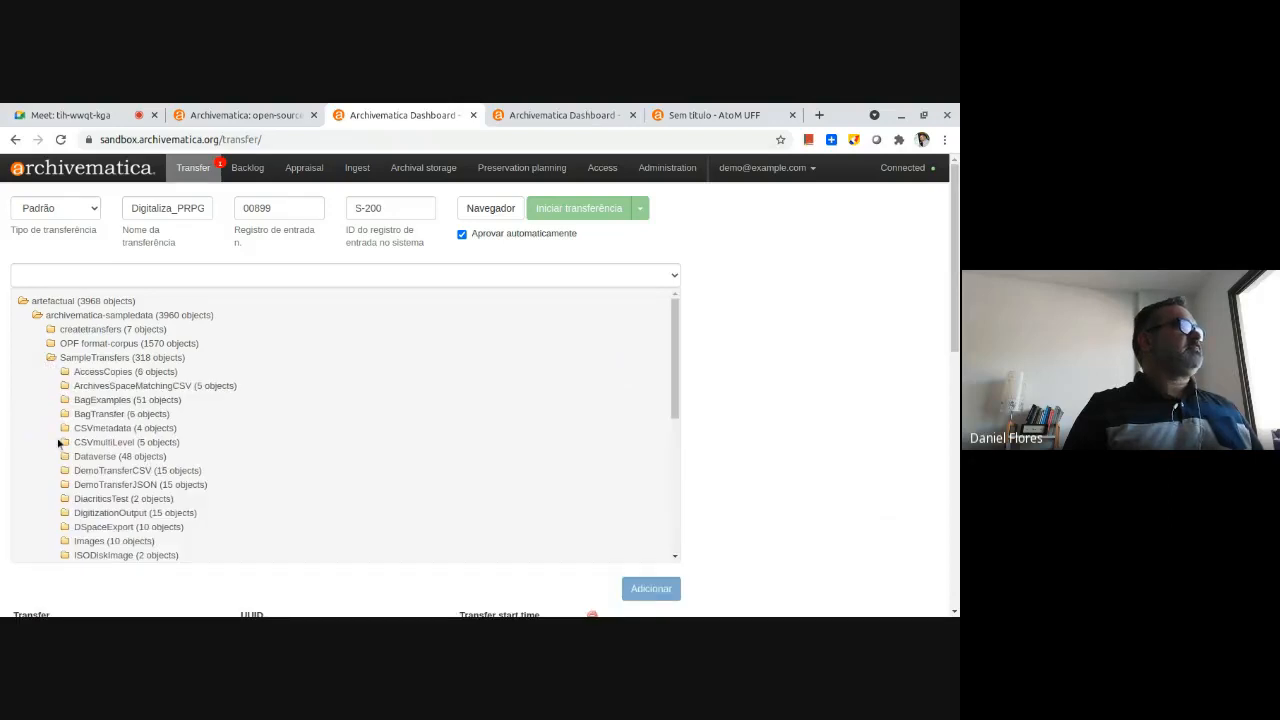
scroll(103, 460, down, 1)
scroll(110, 458, down, 1)
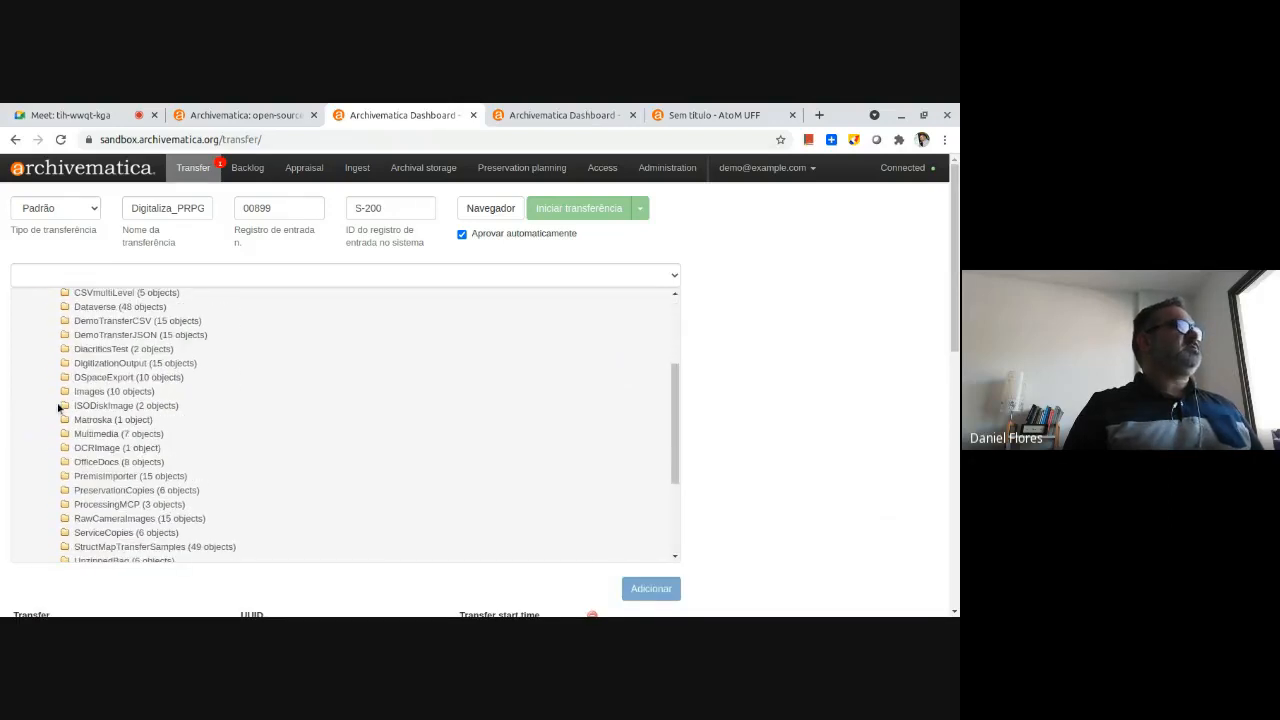
click(64, 391)
click(84, 392)
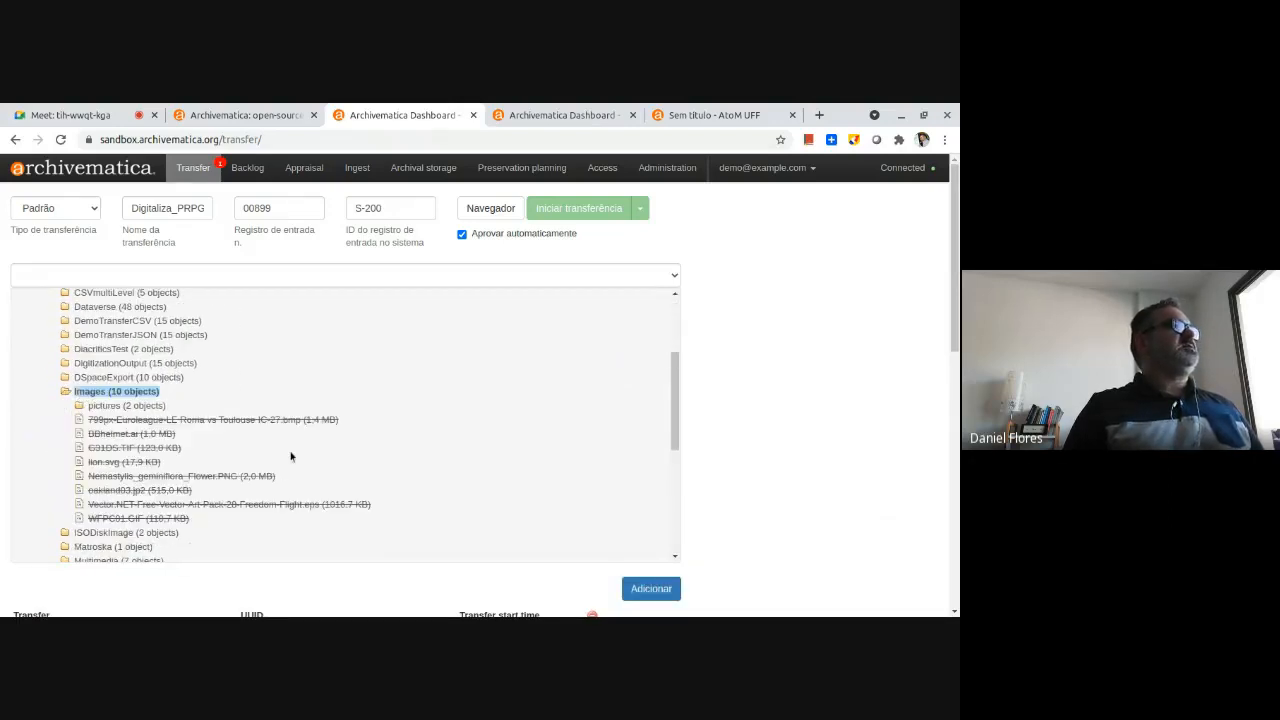
click(659, 590)
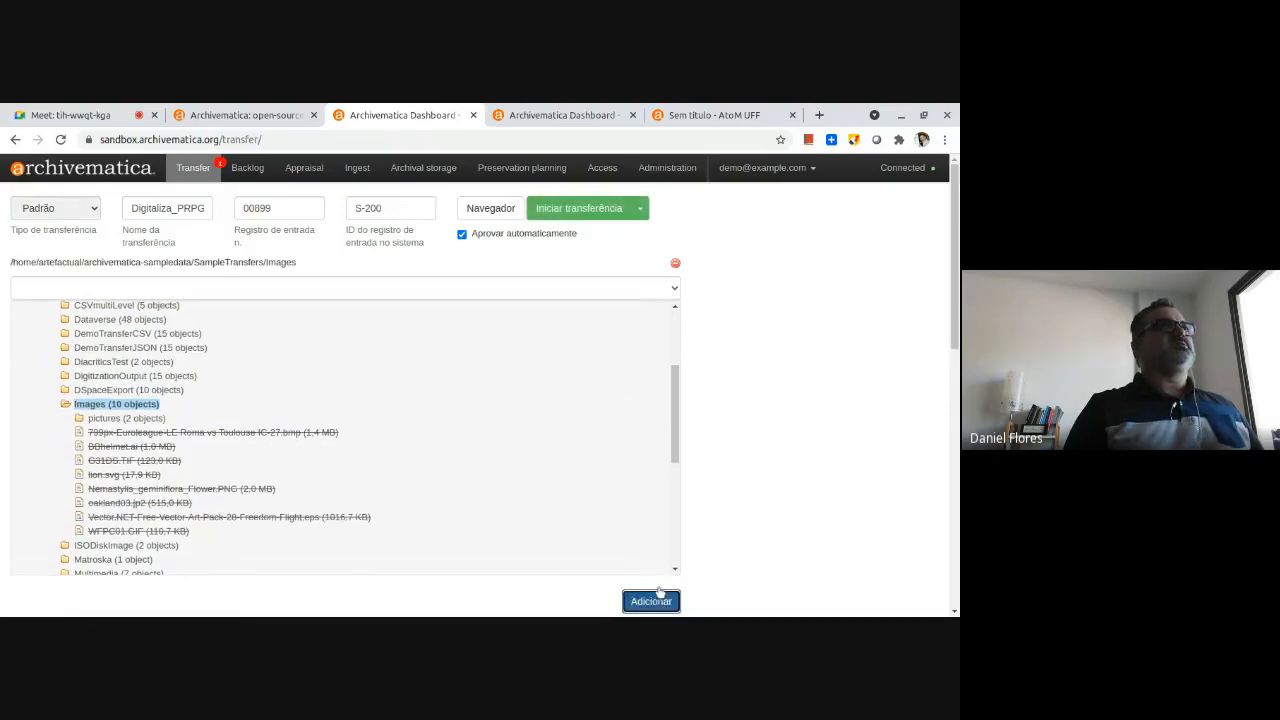
Start the transfer with the "Digitaliza_PRPGP" configuration and check the progress of its microservices.
click(641, 209)
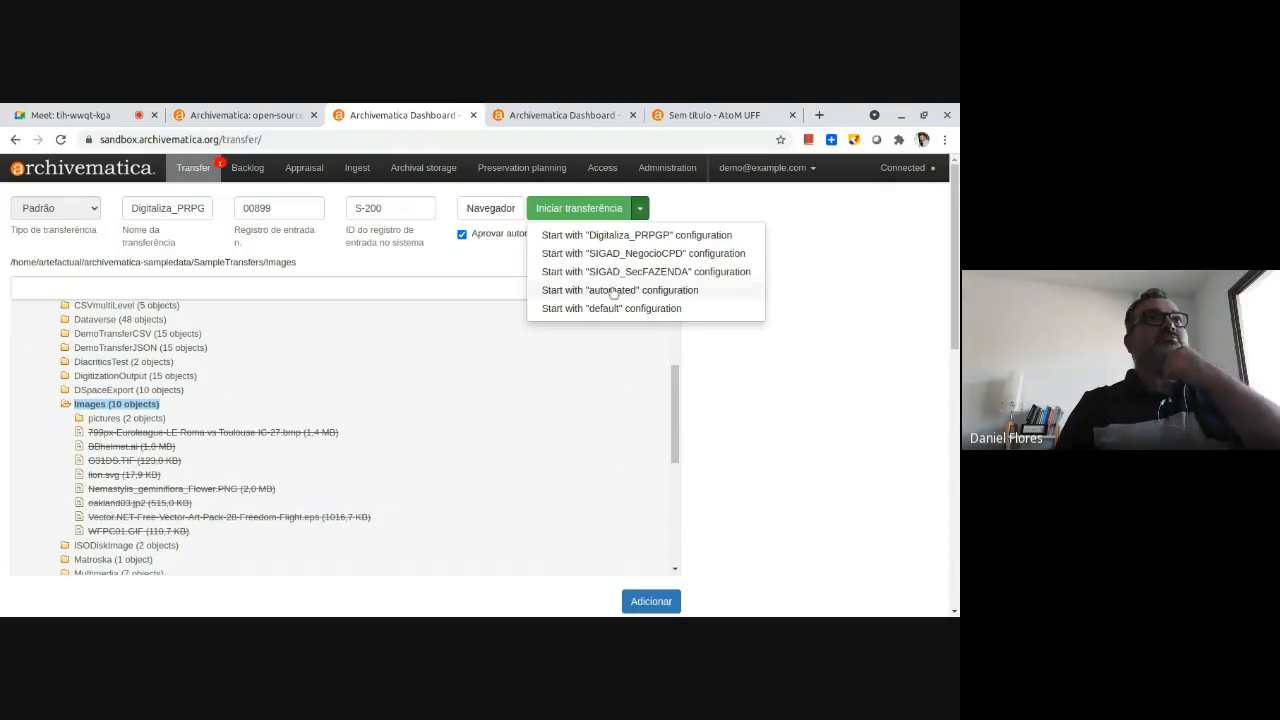
click(660, 242)
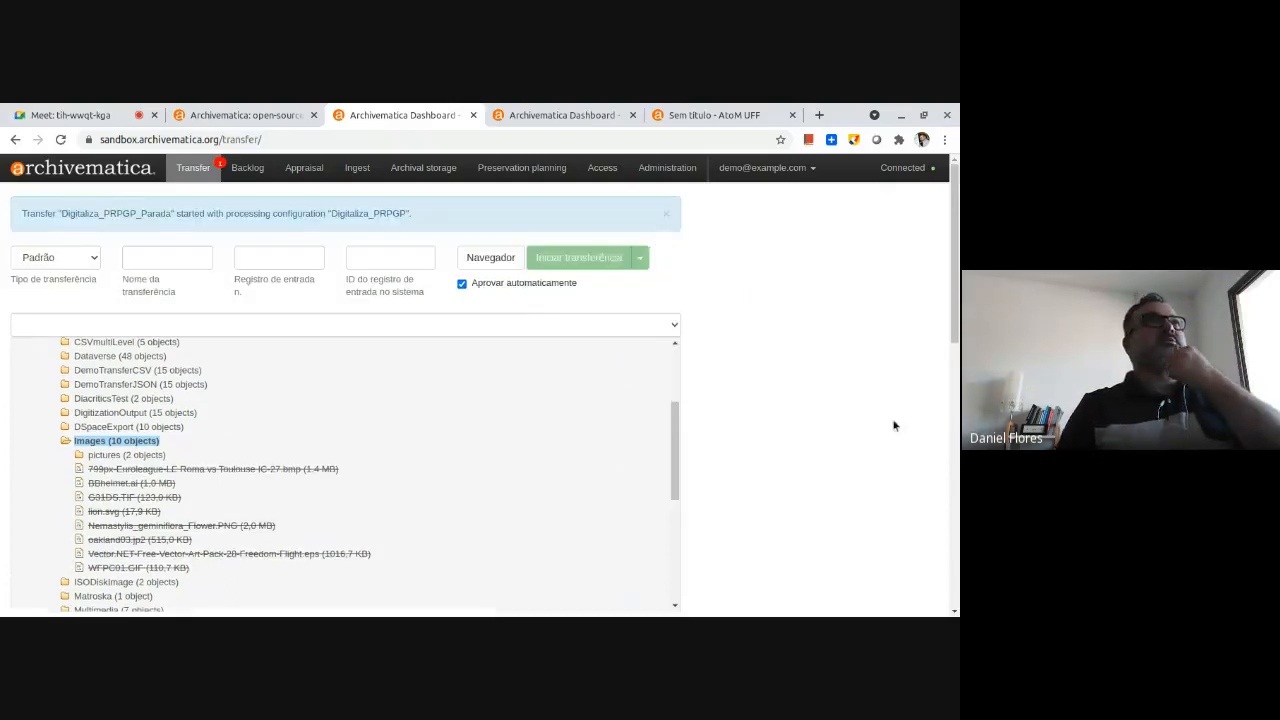
scroll(857, 396, down, 1)
scroll(826, 376, down, 2)
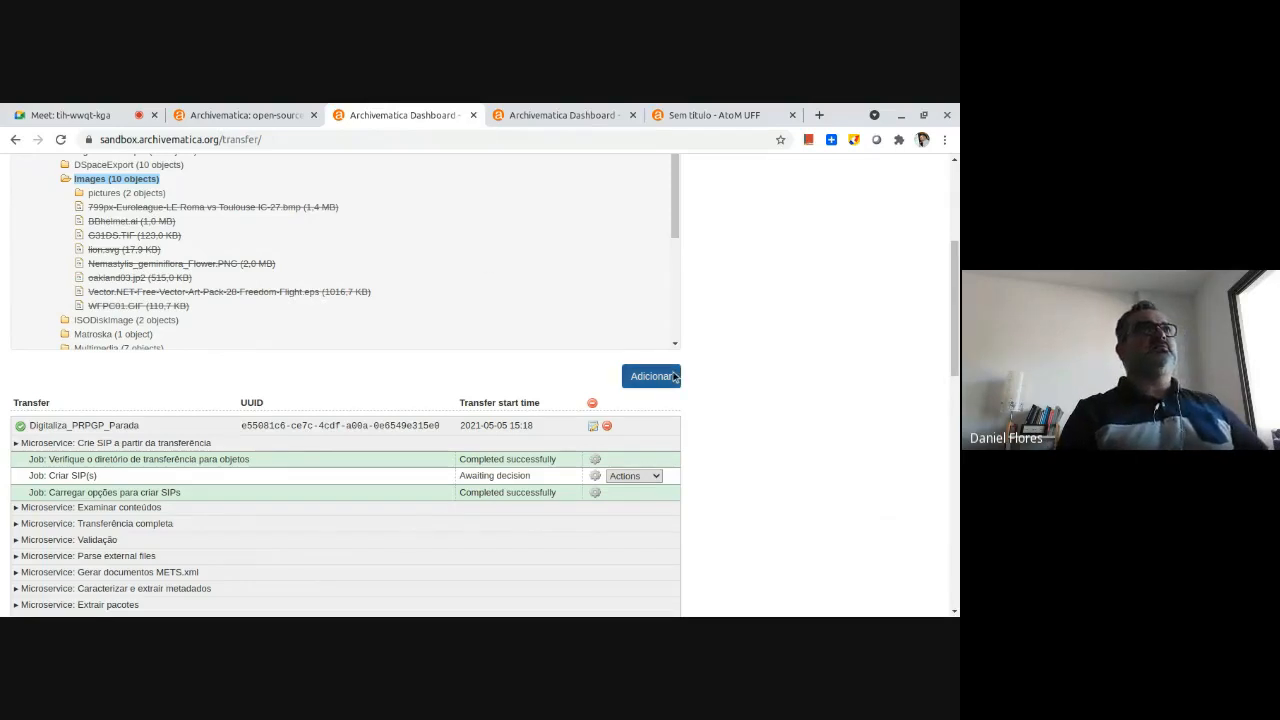
scroll(793, 405, up, 1)
scroll(552, 326, up, 3)
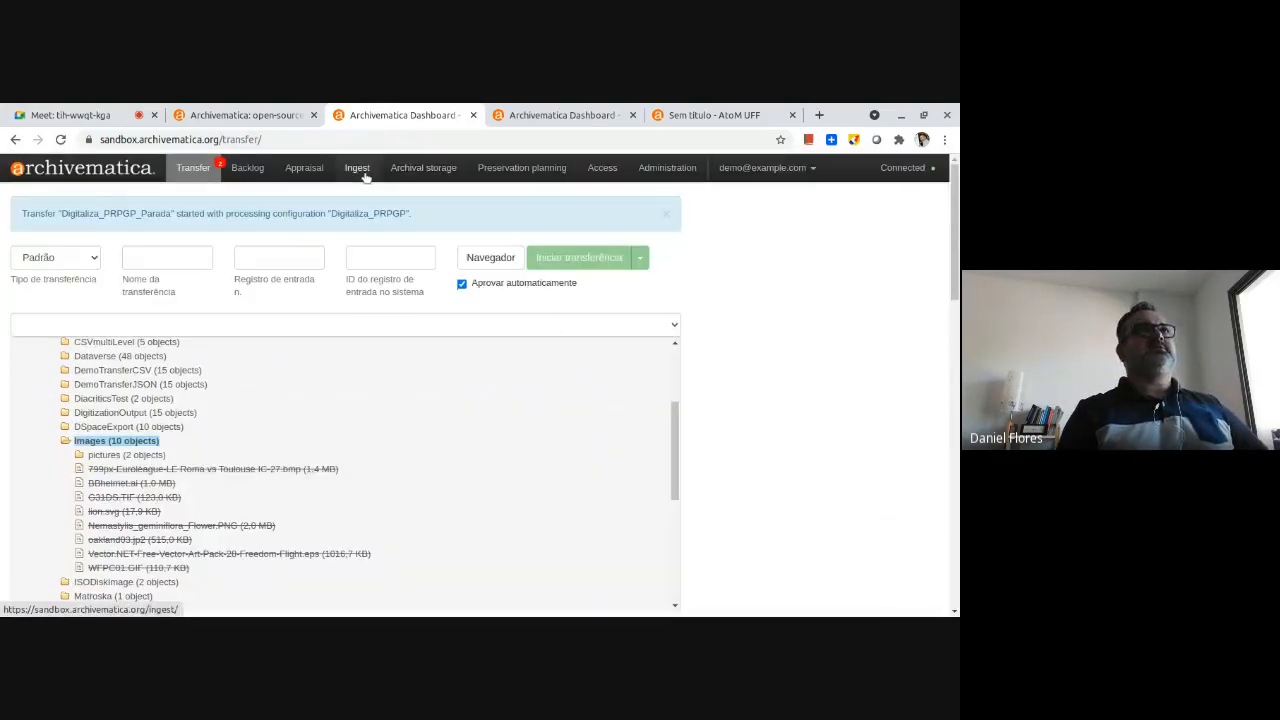
Resolve the pending Criar SIP(s) decision of Digitaliza_PRPGP_Parada by sending the transfer to the backlog.
scroll(691, 329, down, 2)
scroll(691, 329, down, 5)
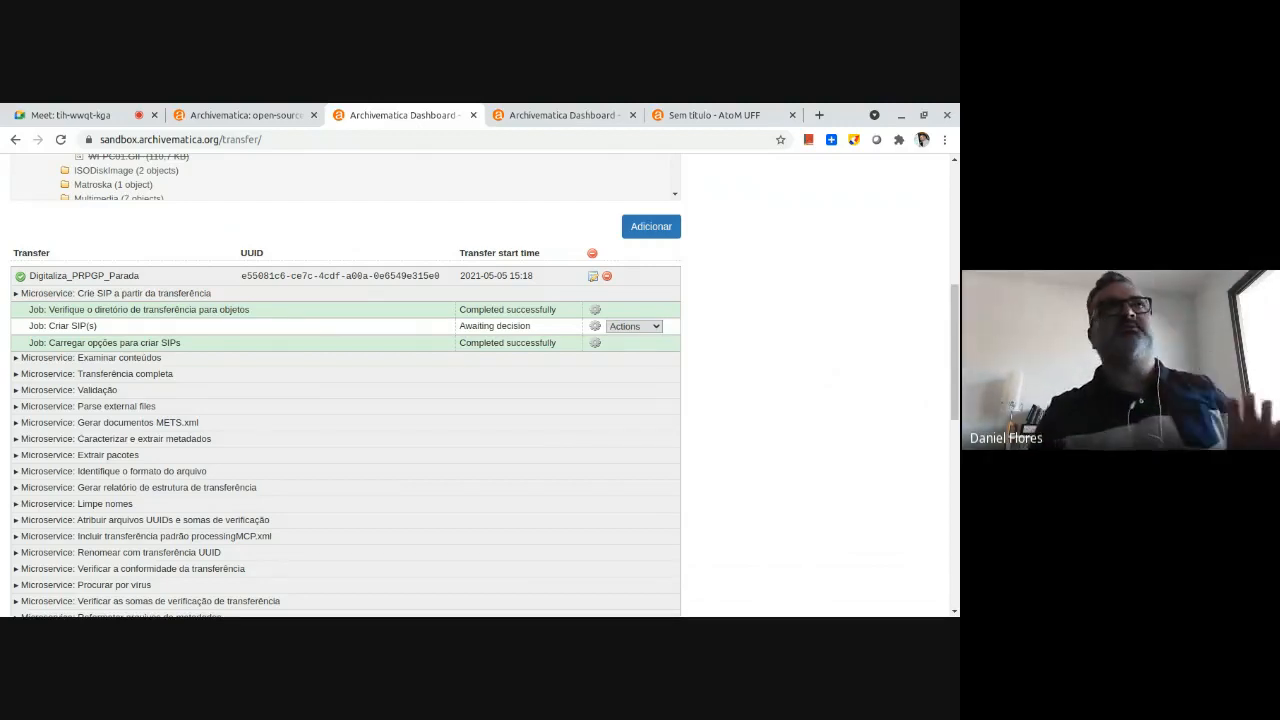
click(648, 322)
click(691, 369)
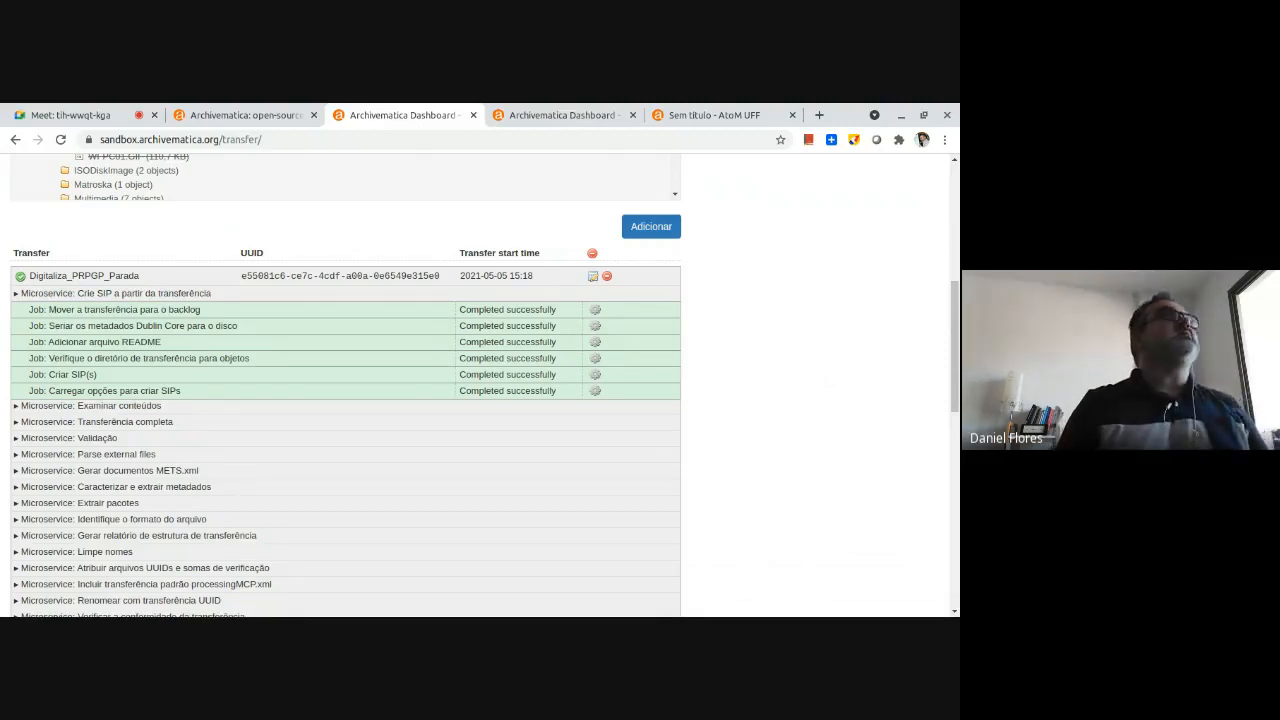
View the list of transfers stored in the backlog.
scroll(183, 325, up, 3)
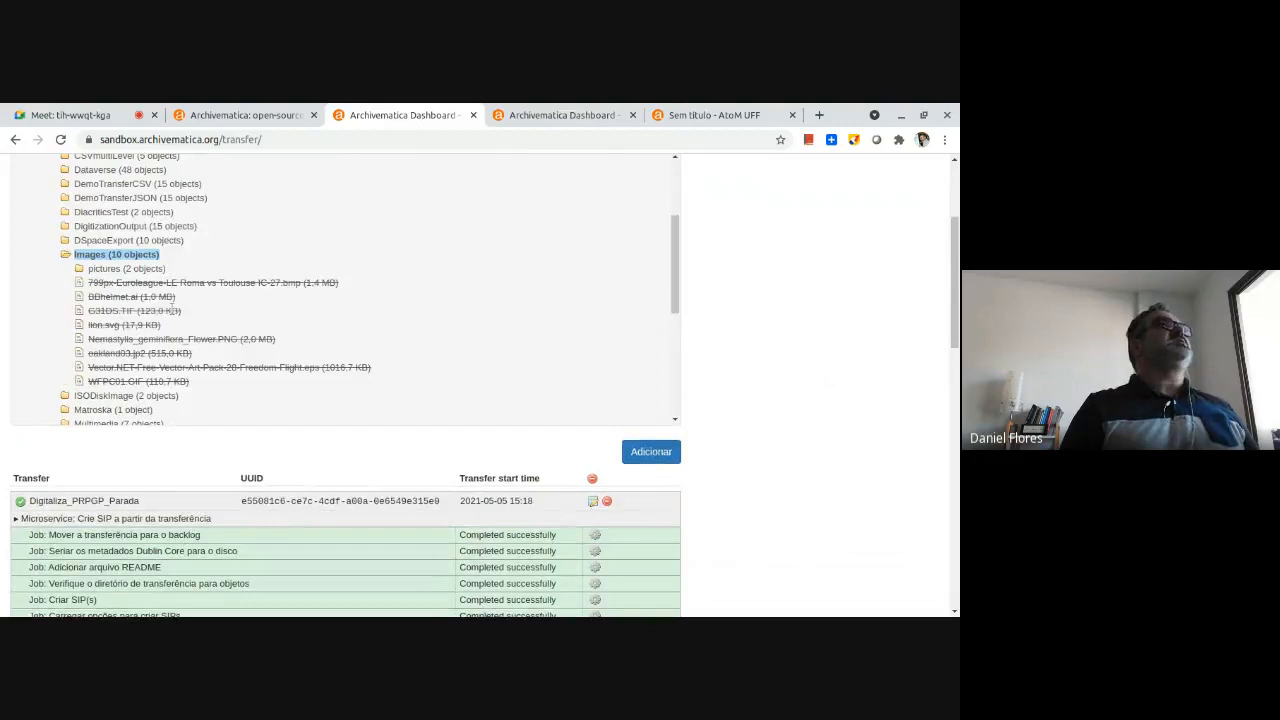
scroll(172, 309, up, 3)
click(249, 168)
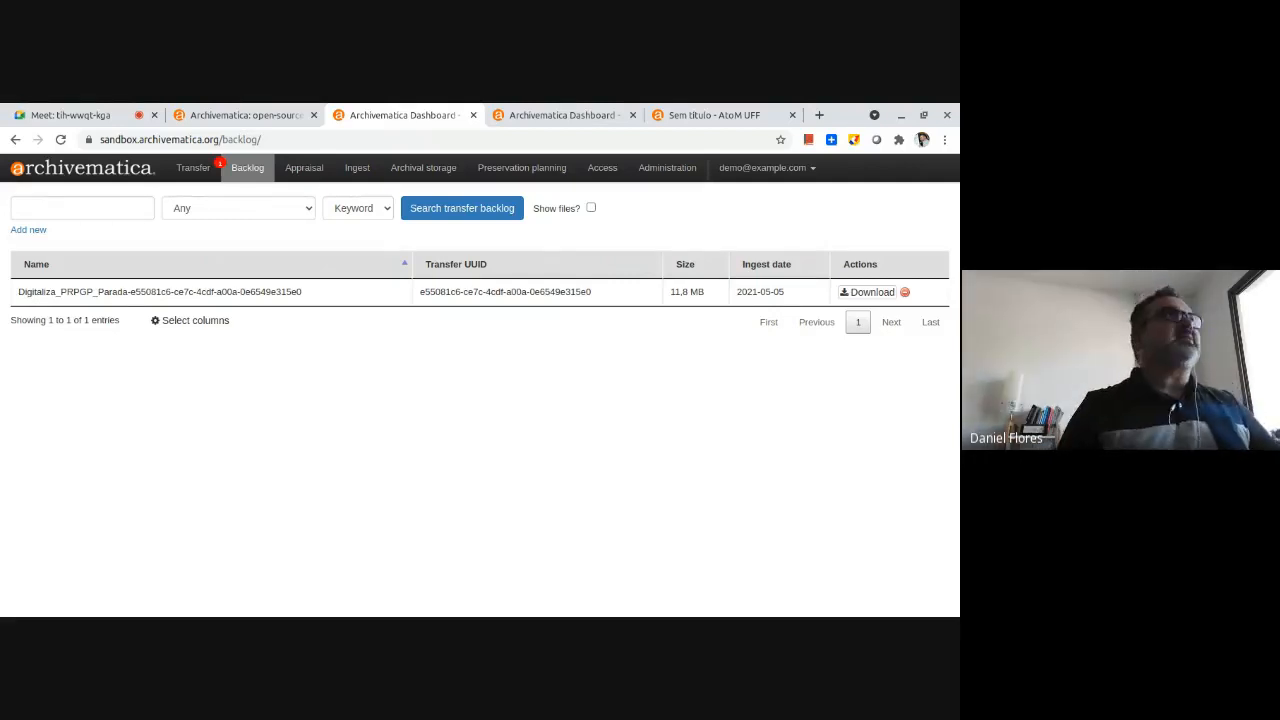
Search the transfer backlog in Appraisal, then select and expand the objects folder inside the Digitaliza_PRPGP_Parada transfer's data folder.
click(304, 167)
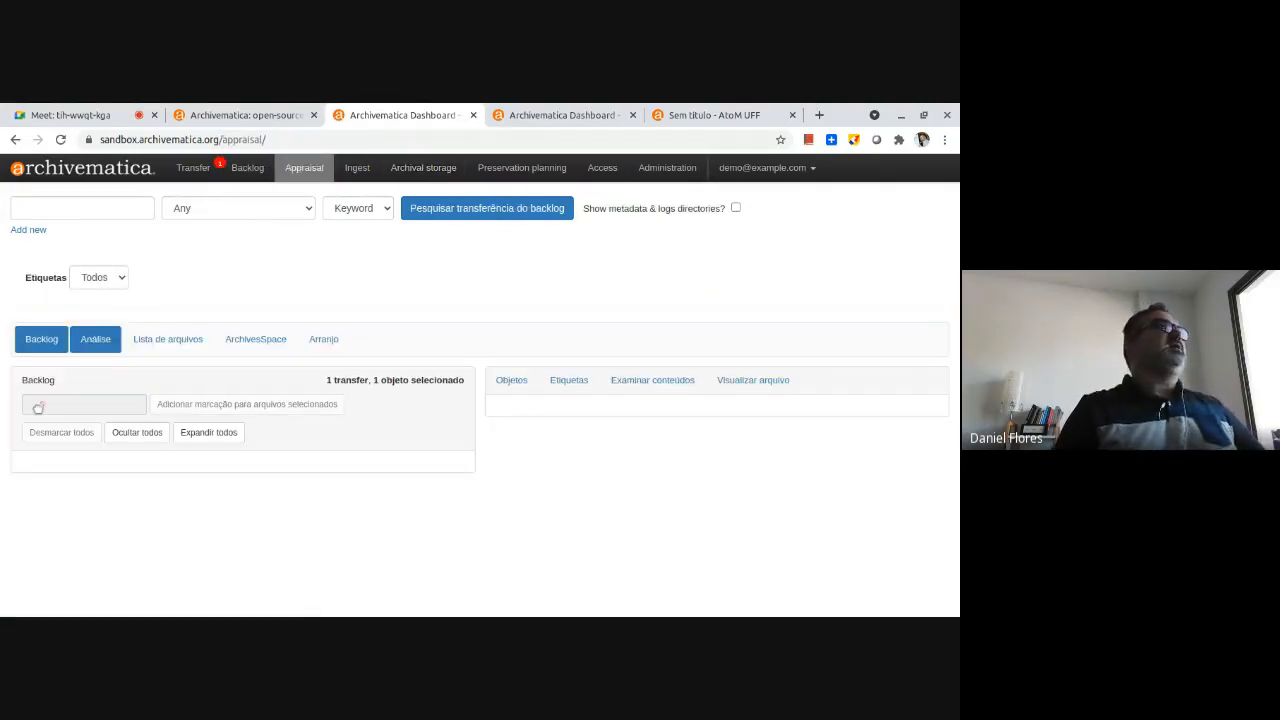
click(470, 210)
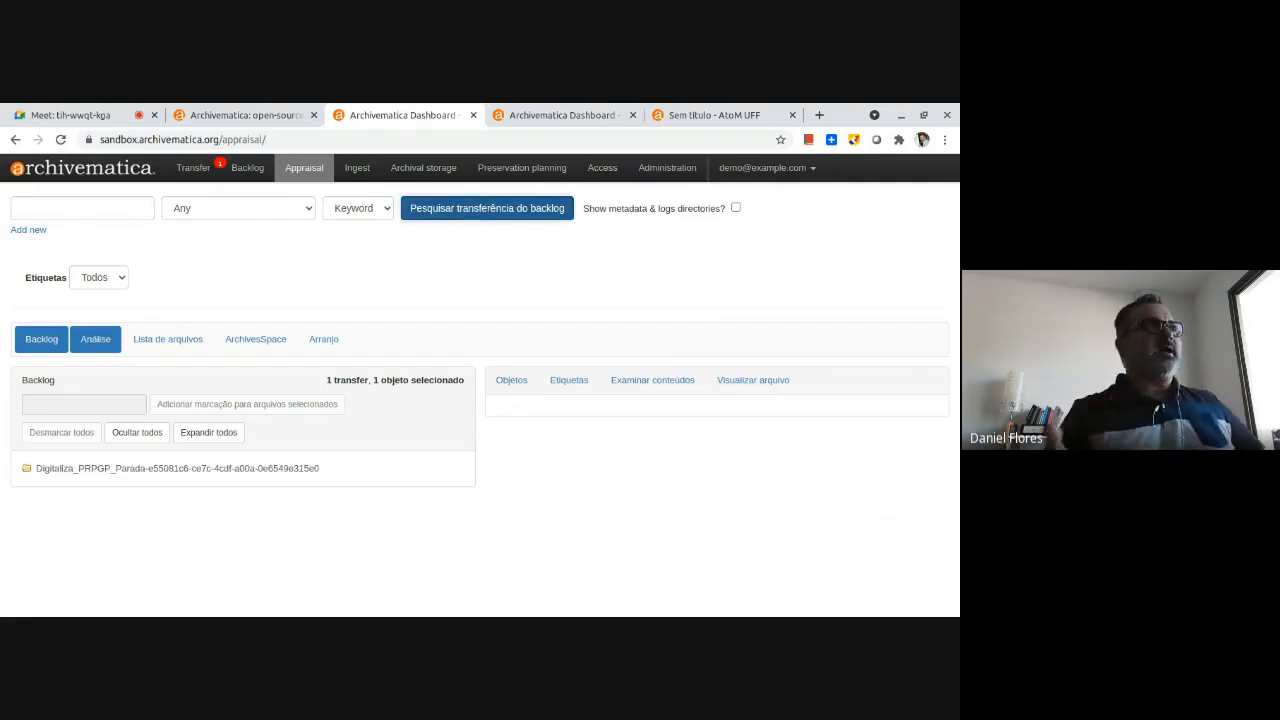
click(26, 470)
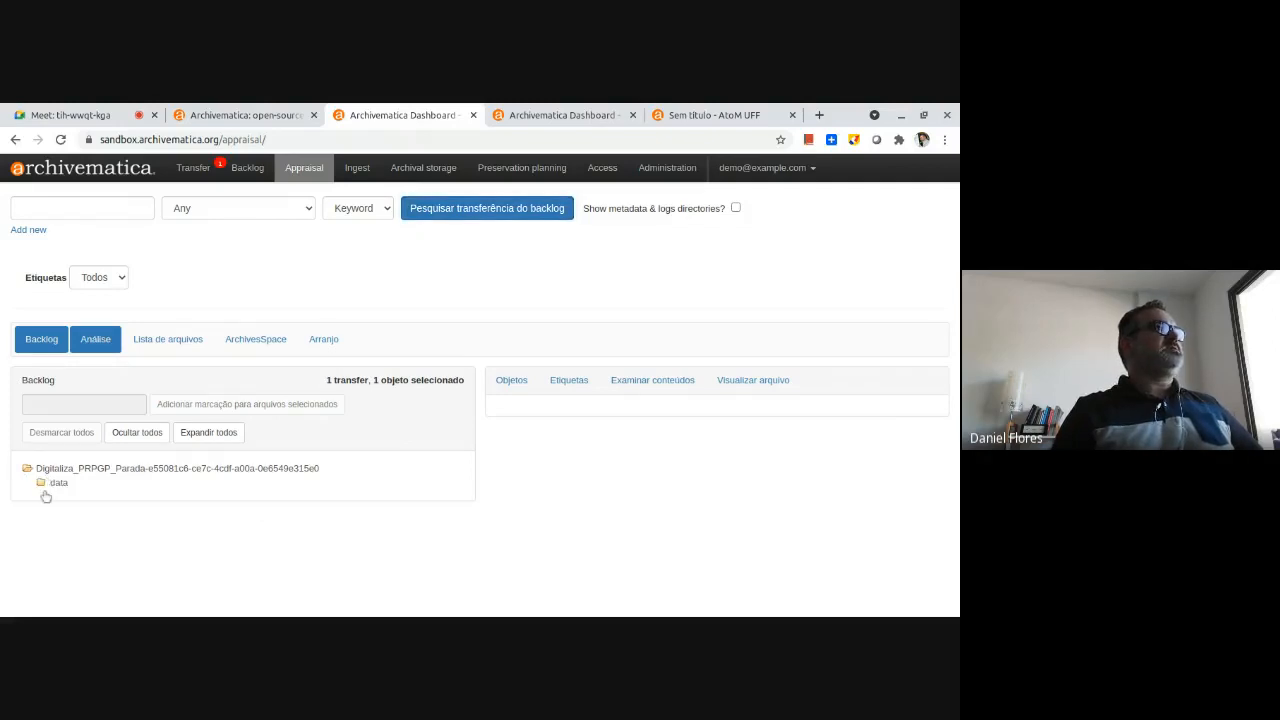
click(41, 483)
click(71, 498)
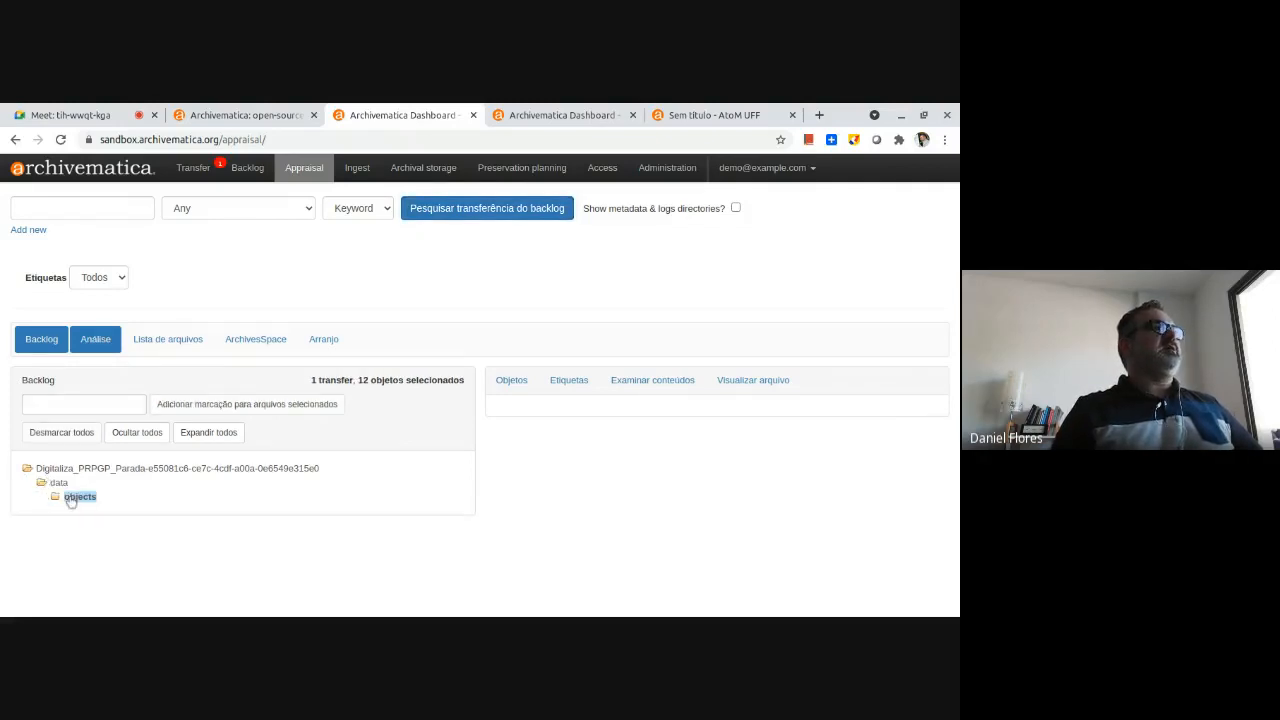
click(55, 497)
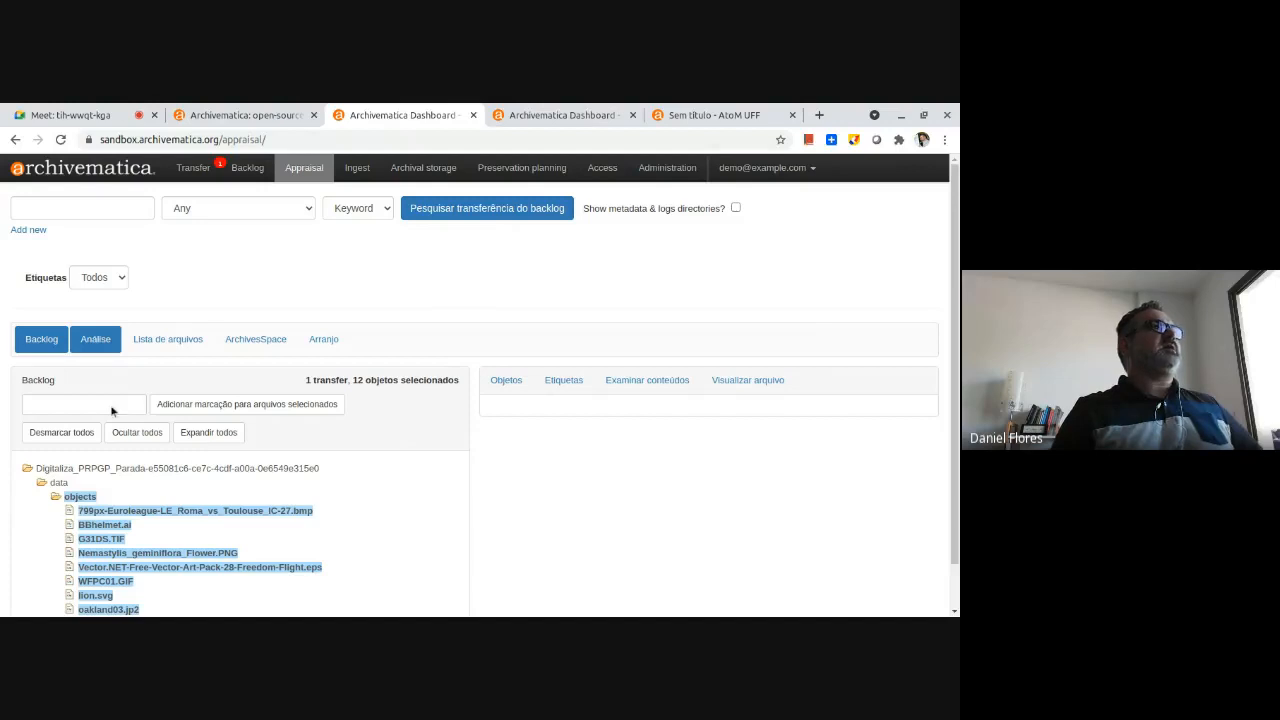
Show the file list of the selected objects and the arrangement pane in Appraisal.
click(180, 340)
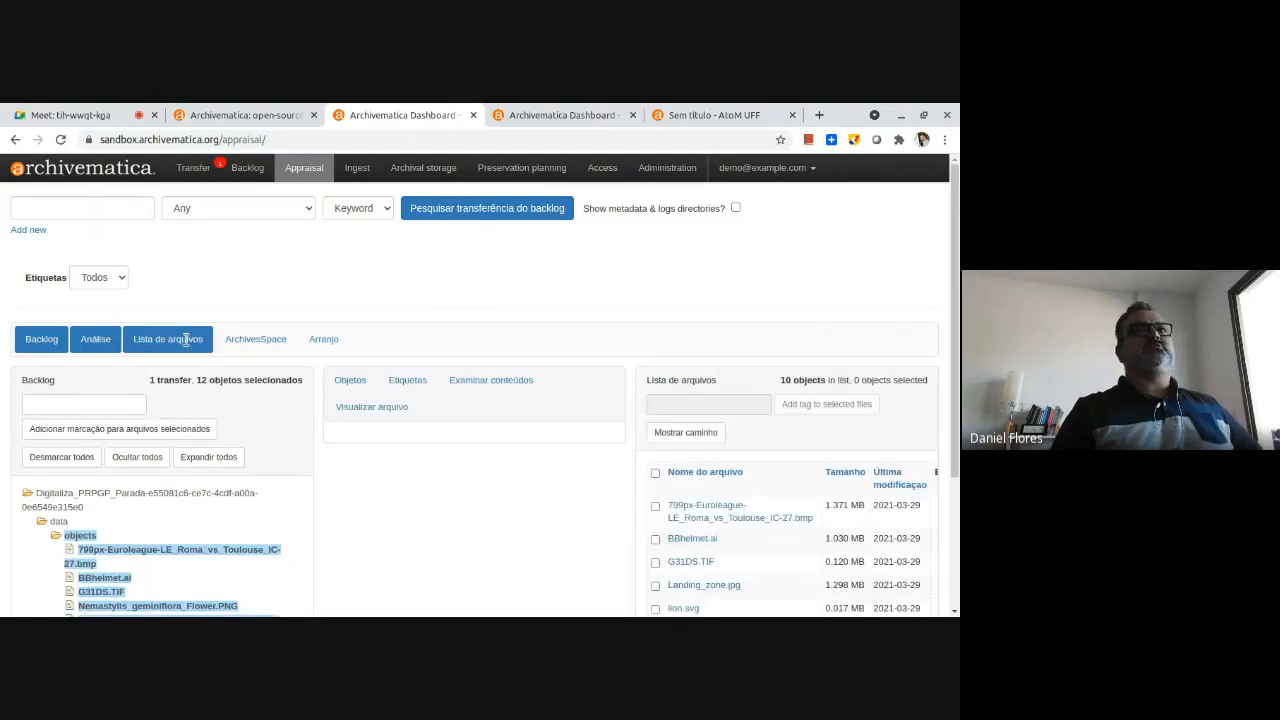
scroll(157, 268, down, 2)
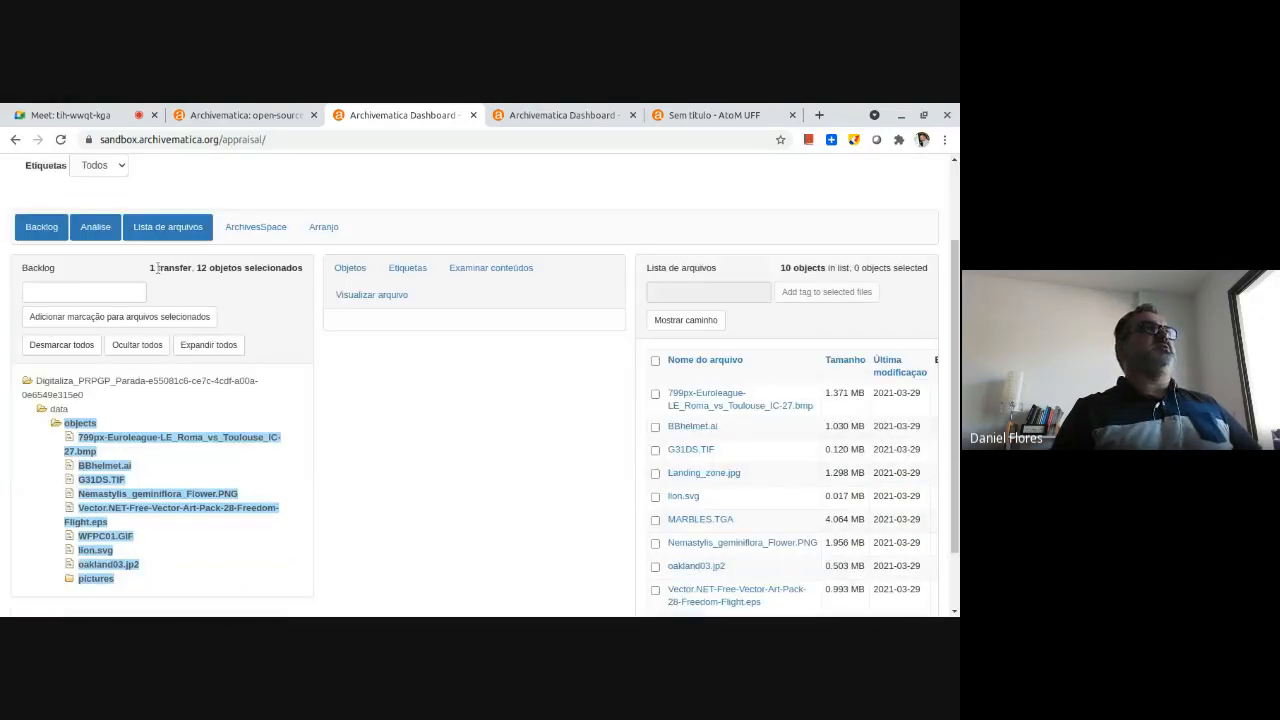
click(325, 227)
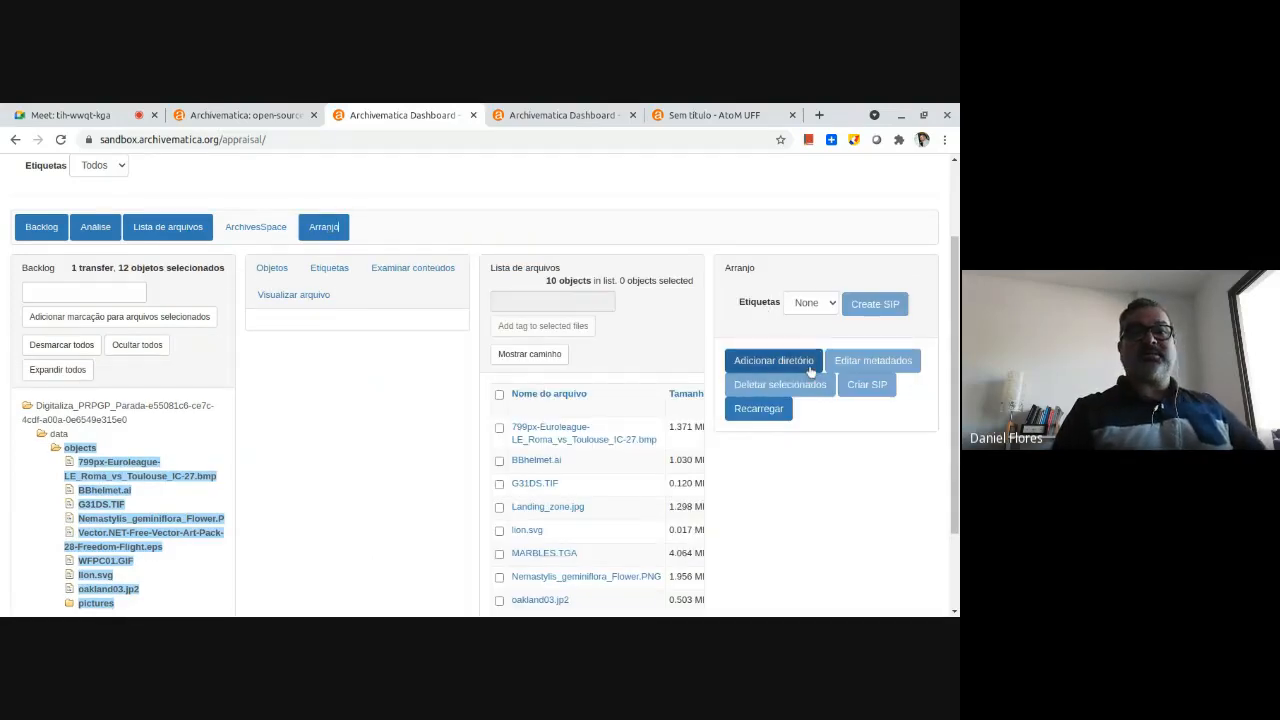
Preview the Euroleague BMP file and Landing_zone.jpg from the file list, and look over the image.
click(550, 443)
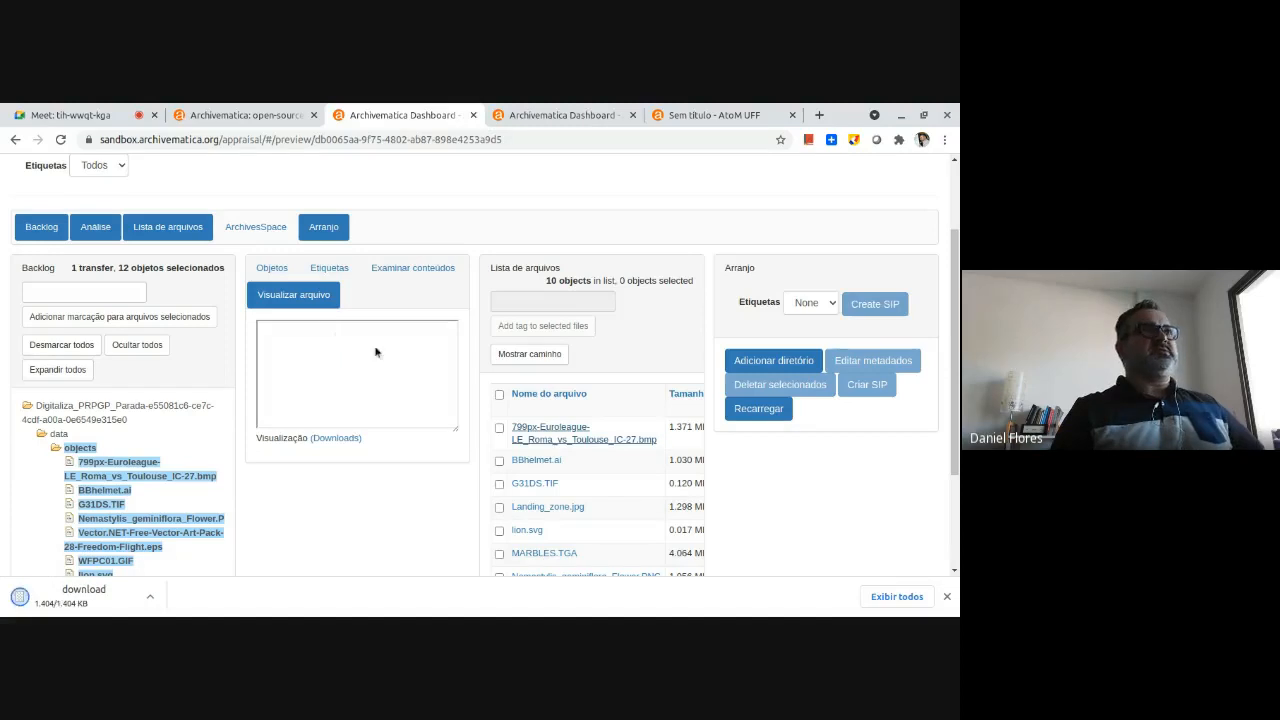
click(537, 507)
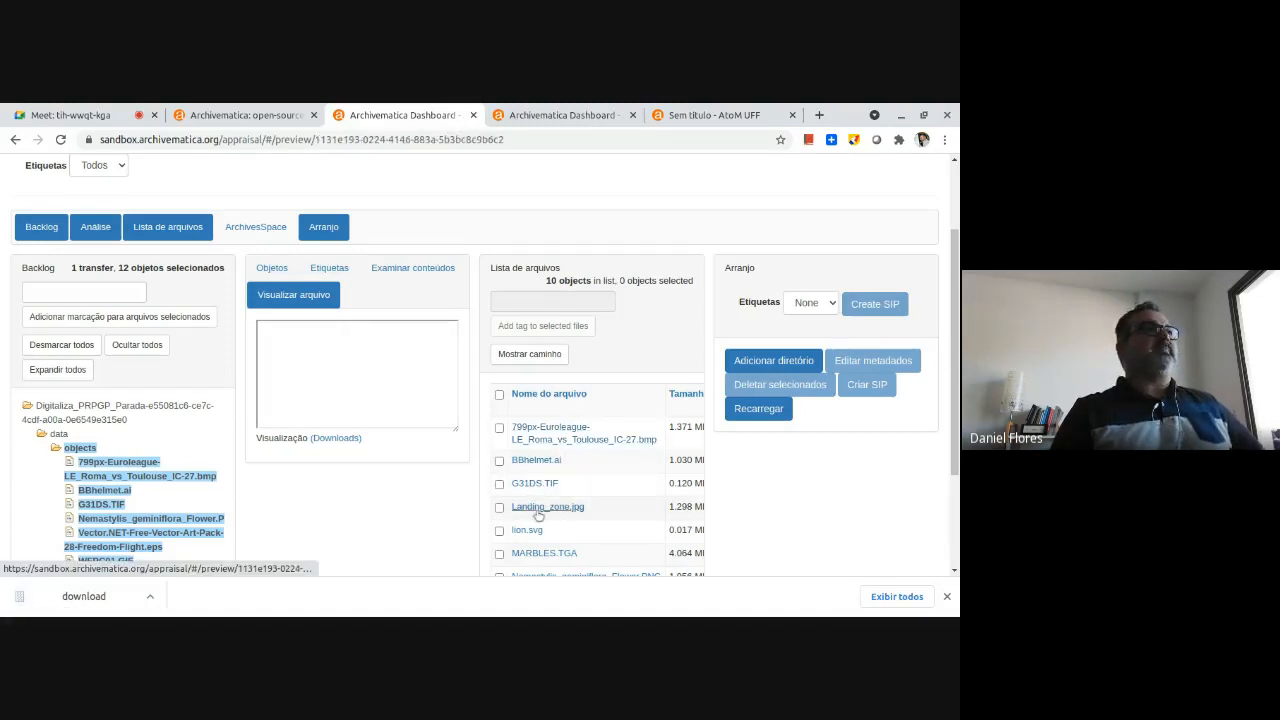
drag(452, 342, 452, 349)
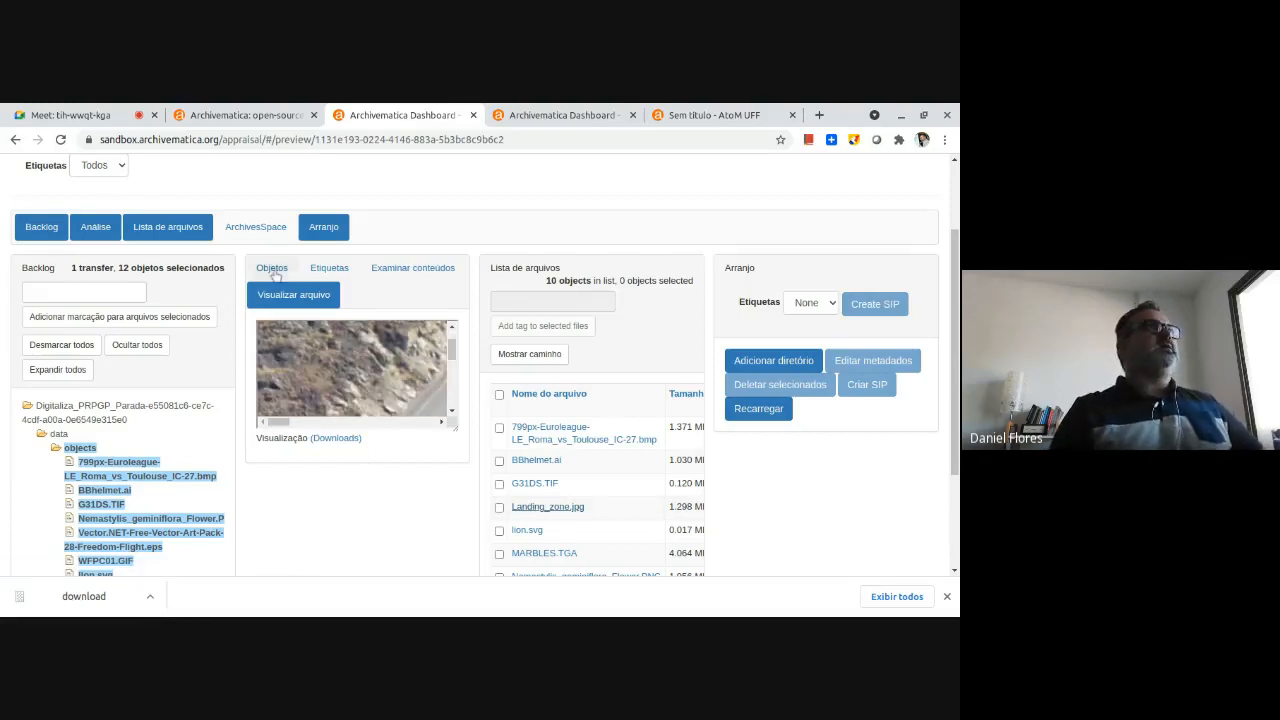
Toggle the analysis pane off and on, hide the file list, and enlarge the preview of Landing_zone.jpg.
click(93, 228)
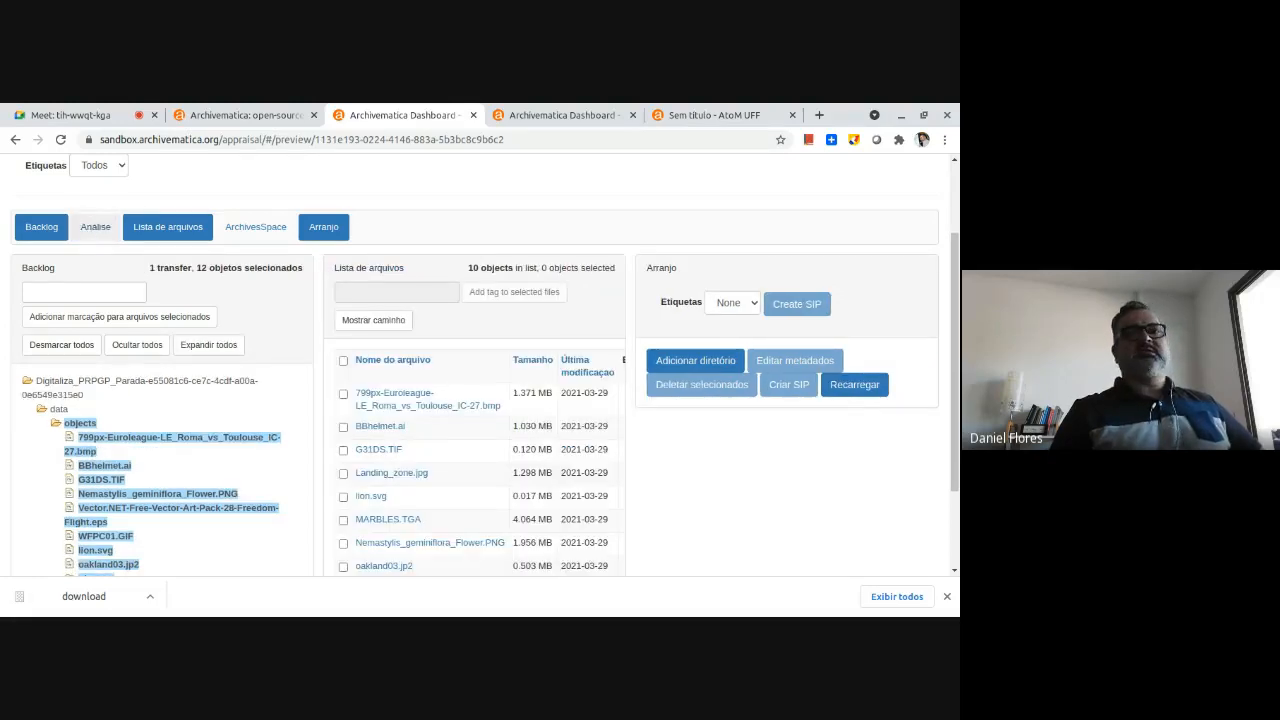
click(95, 227)
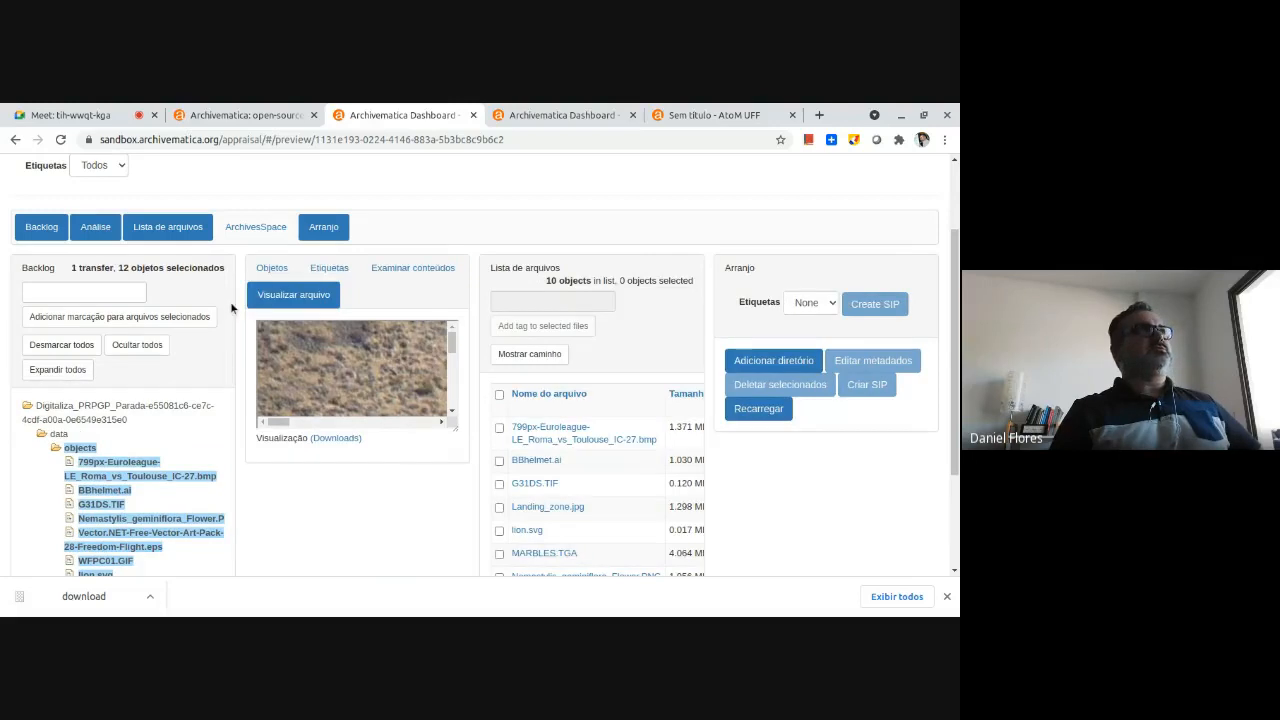
click(161, 224)
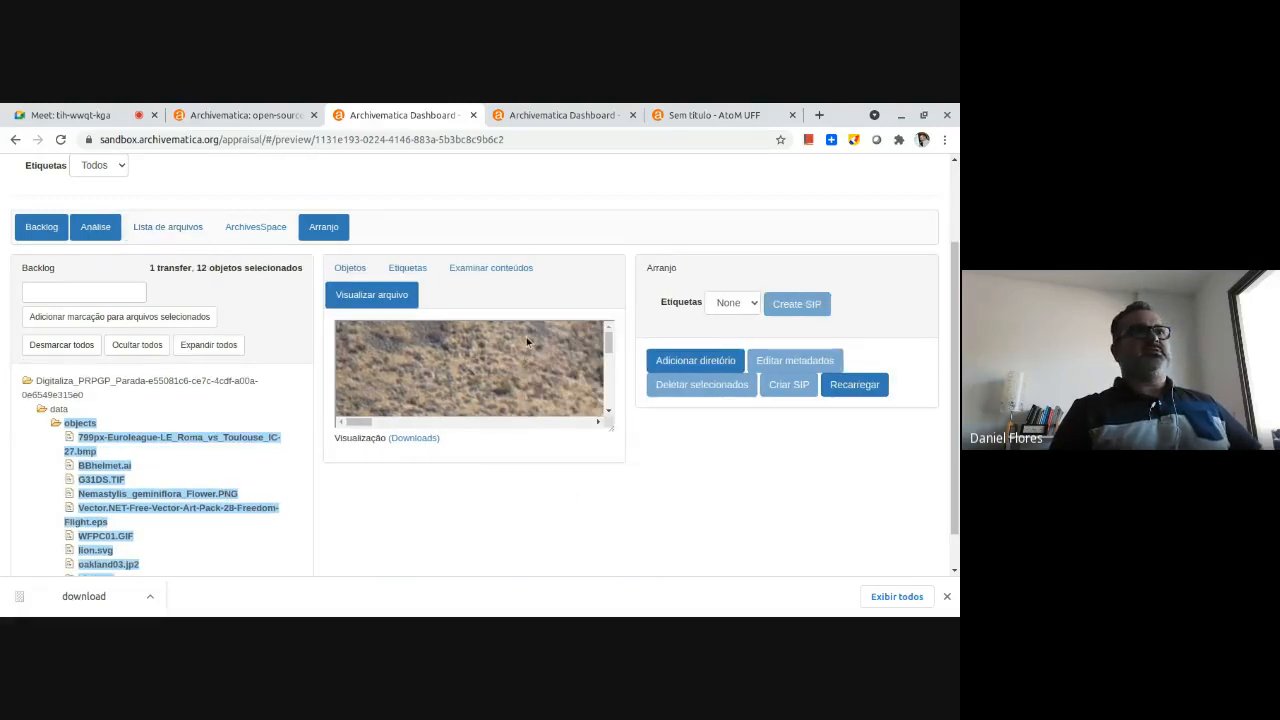
mouse_move(613, 428)
mouse_down()
mouse_move(700, 534)
mouse_move(672, 571)
mouse_move(628, 566)
mouse_up()
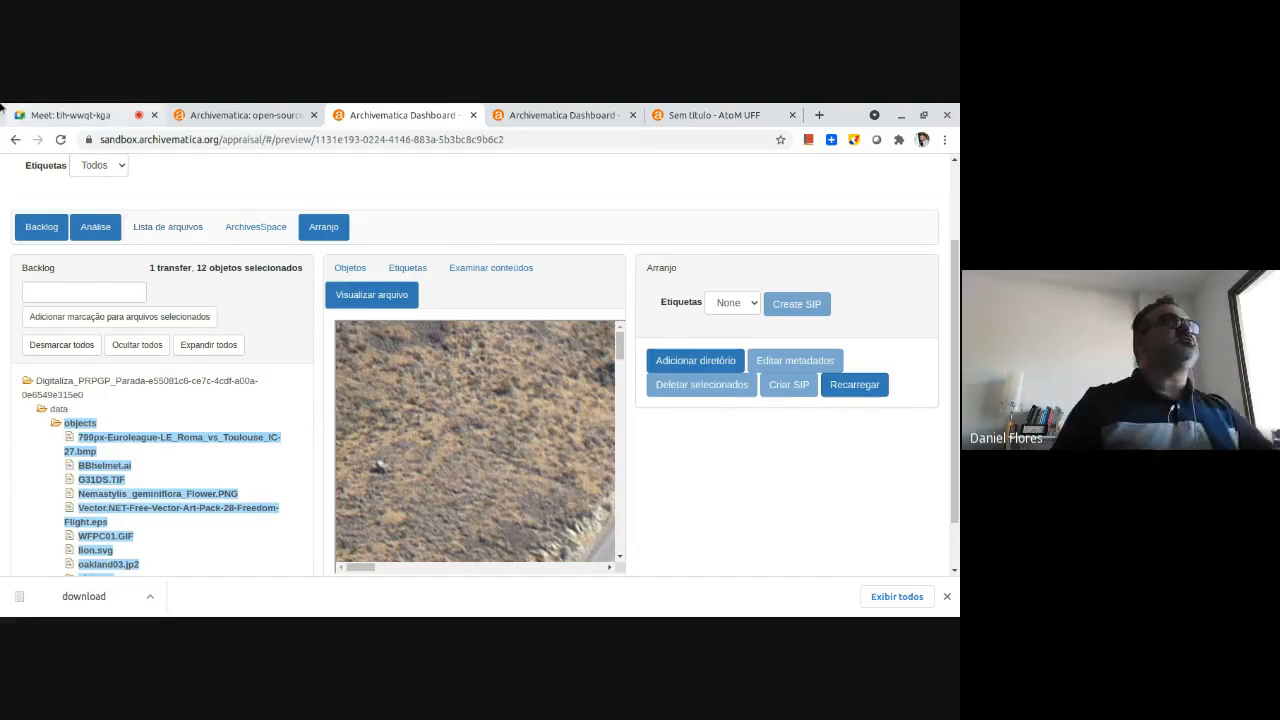
View the tags in the analysis pane and the tag choices available for arrangement.
click(416, 276)
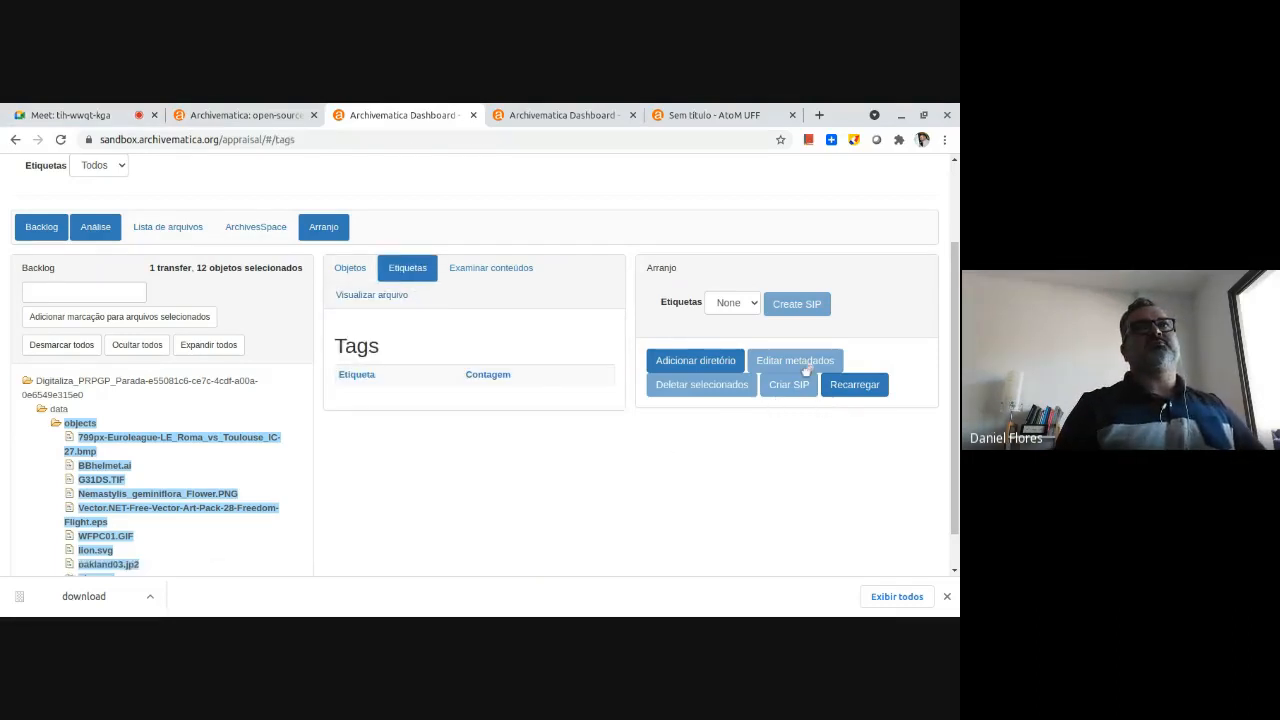
click(740, 304)
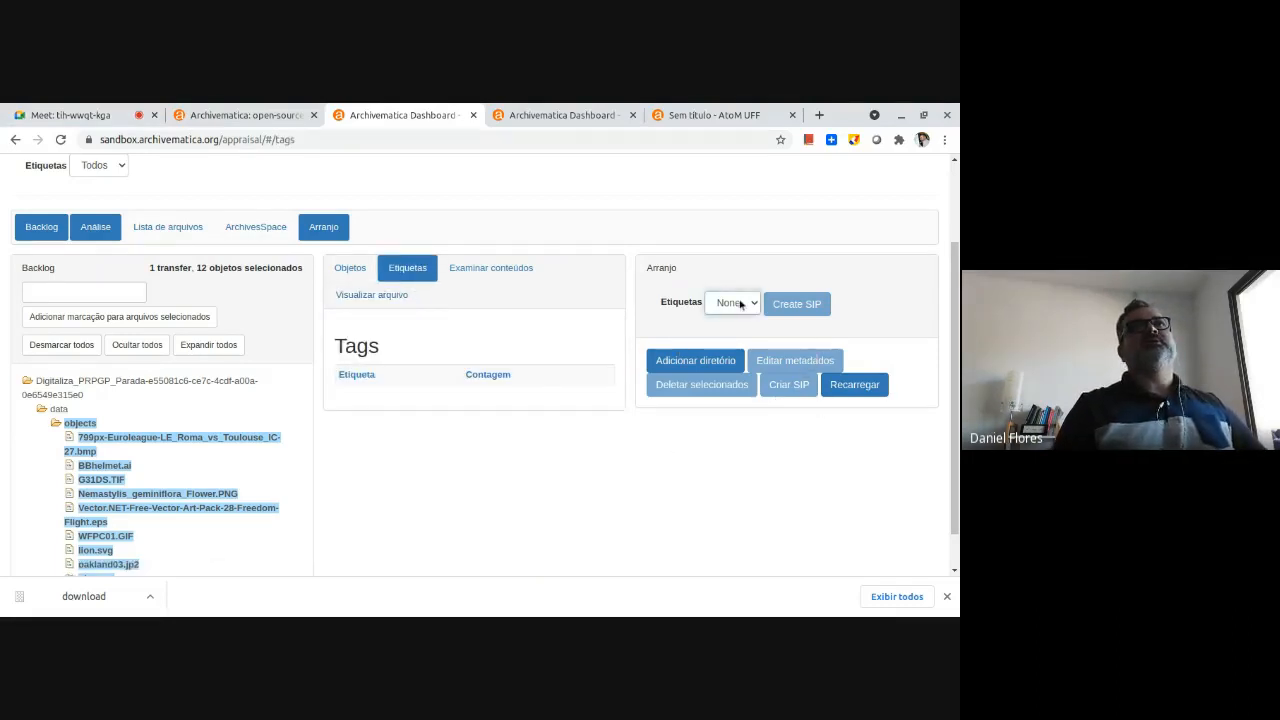
click(698, 485)
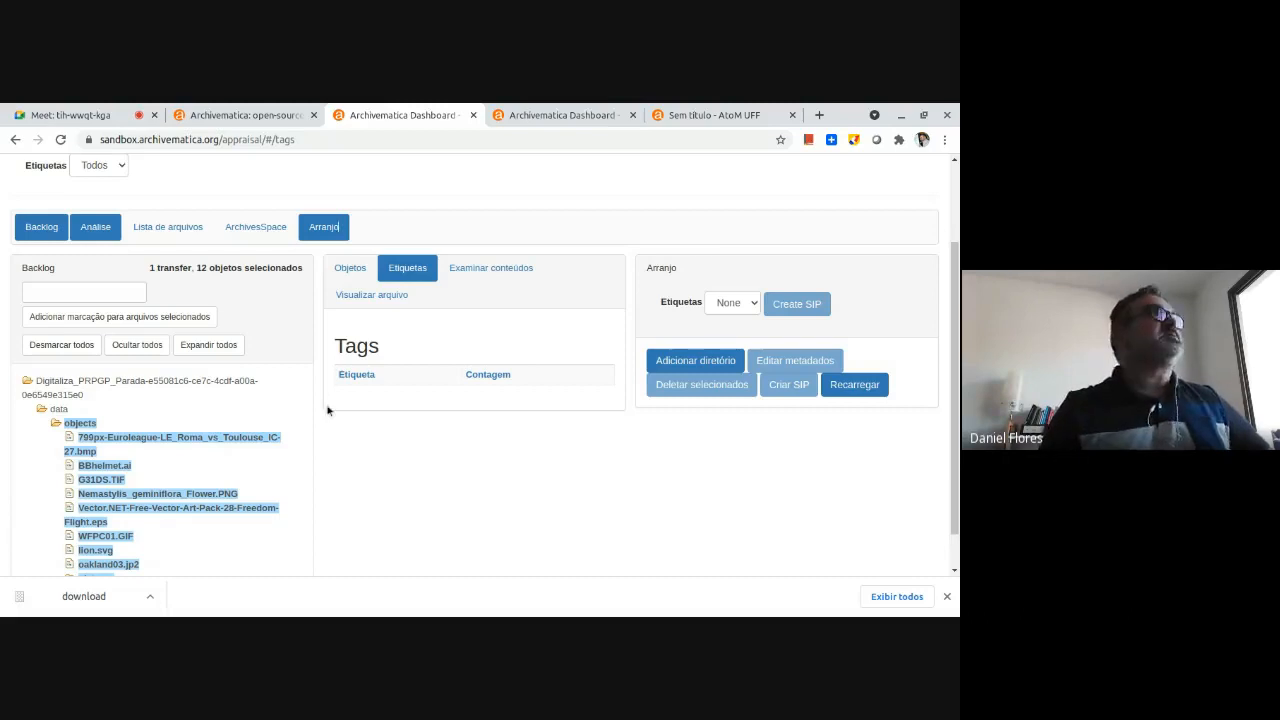
Open the list of processing configurations in Administration.
scroll(510, 190, up, 3)
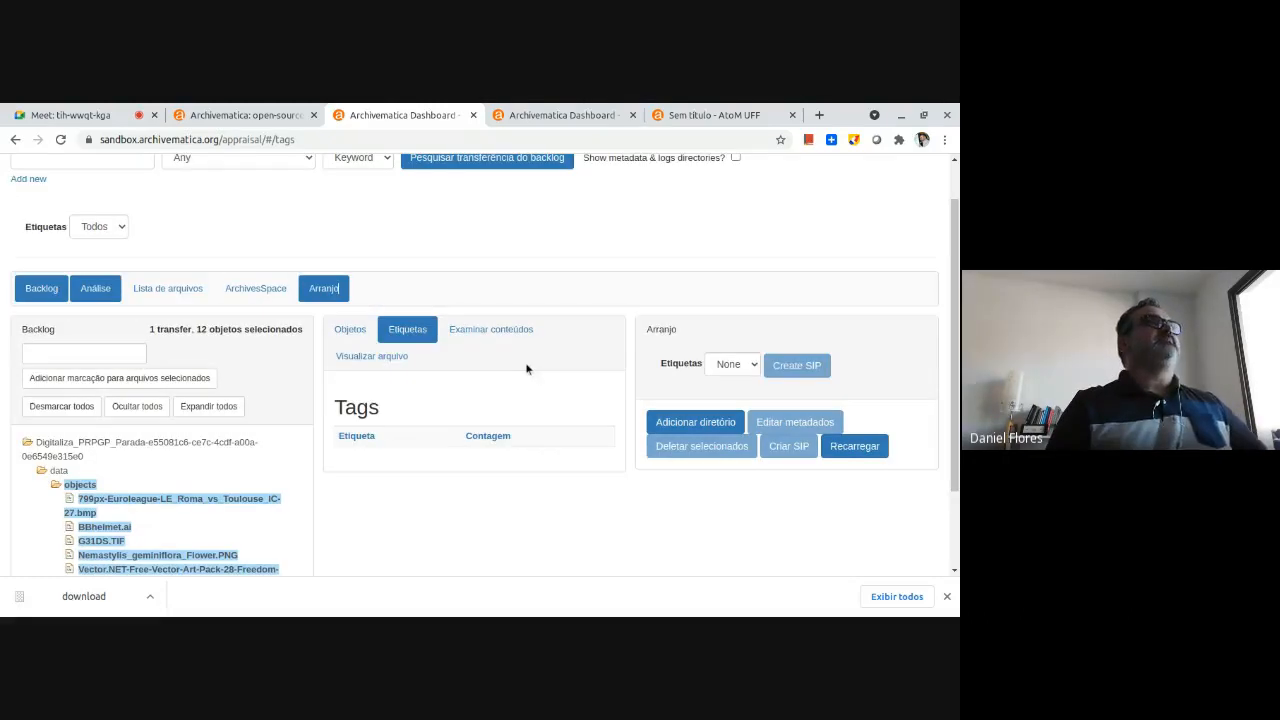
click(667, 167)
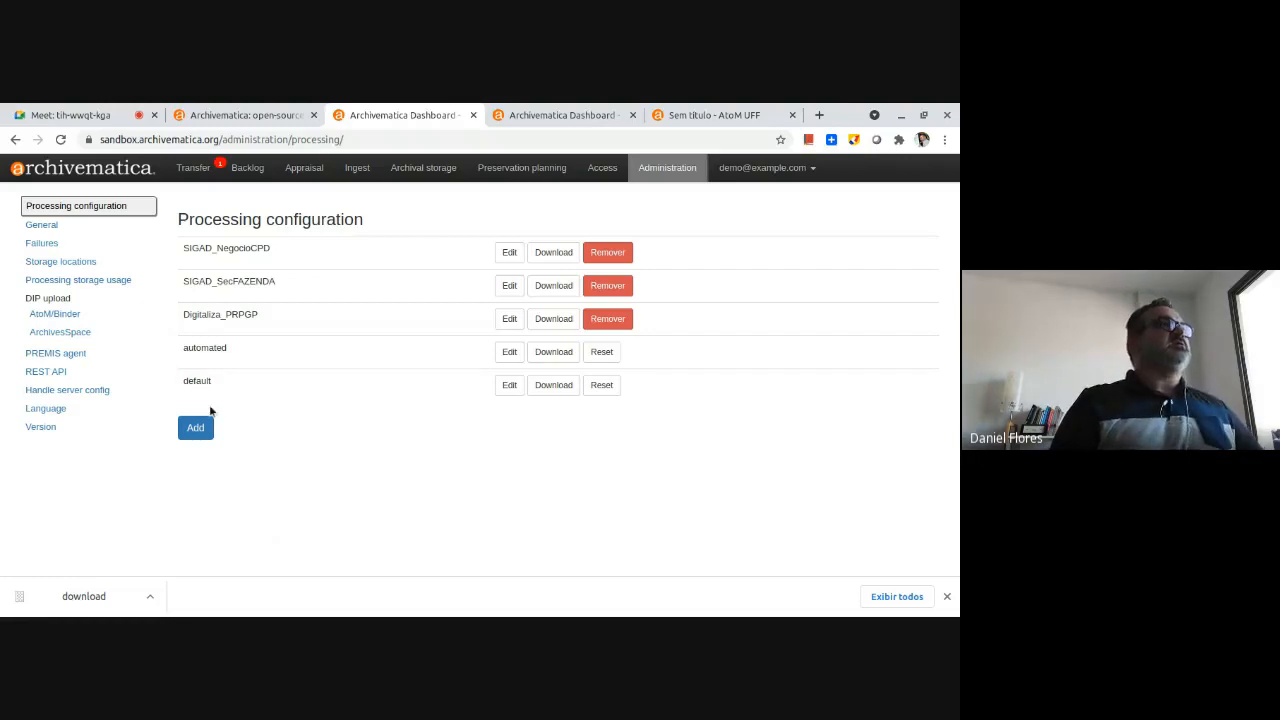
Add a new processing configuration and name it SIGAD_PRE.
click(195, 429)
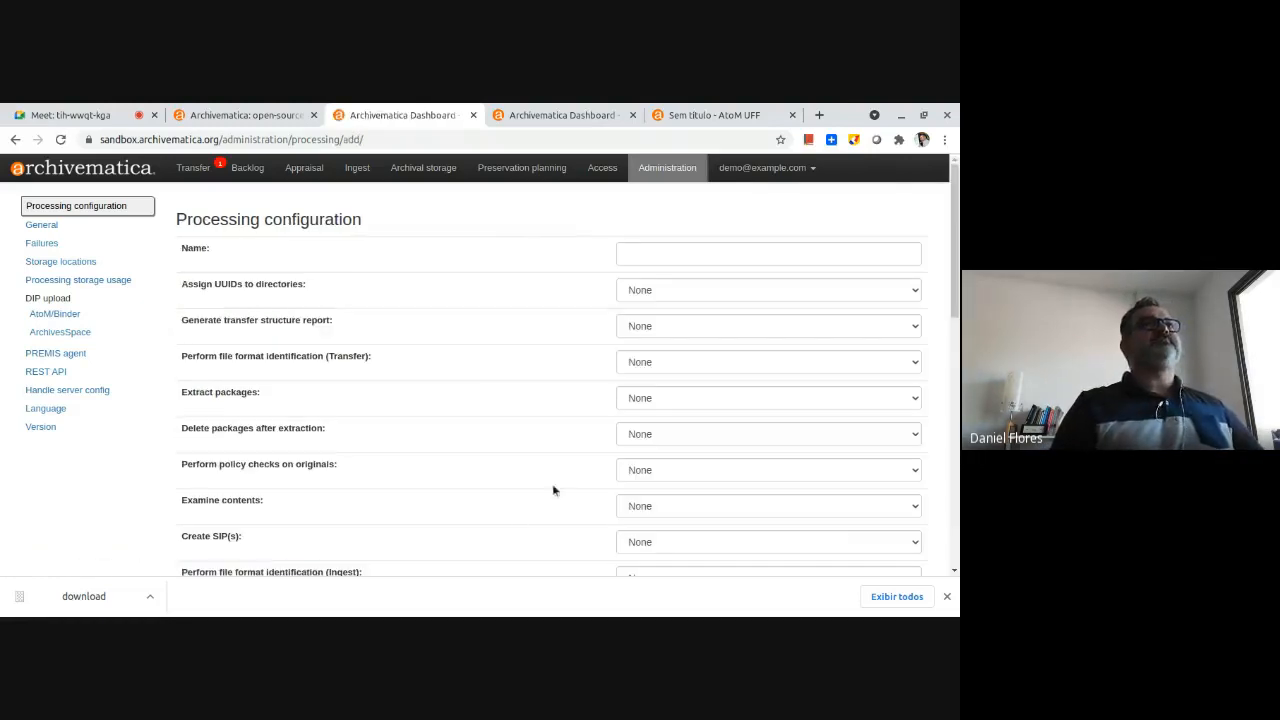
click(658, 256)
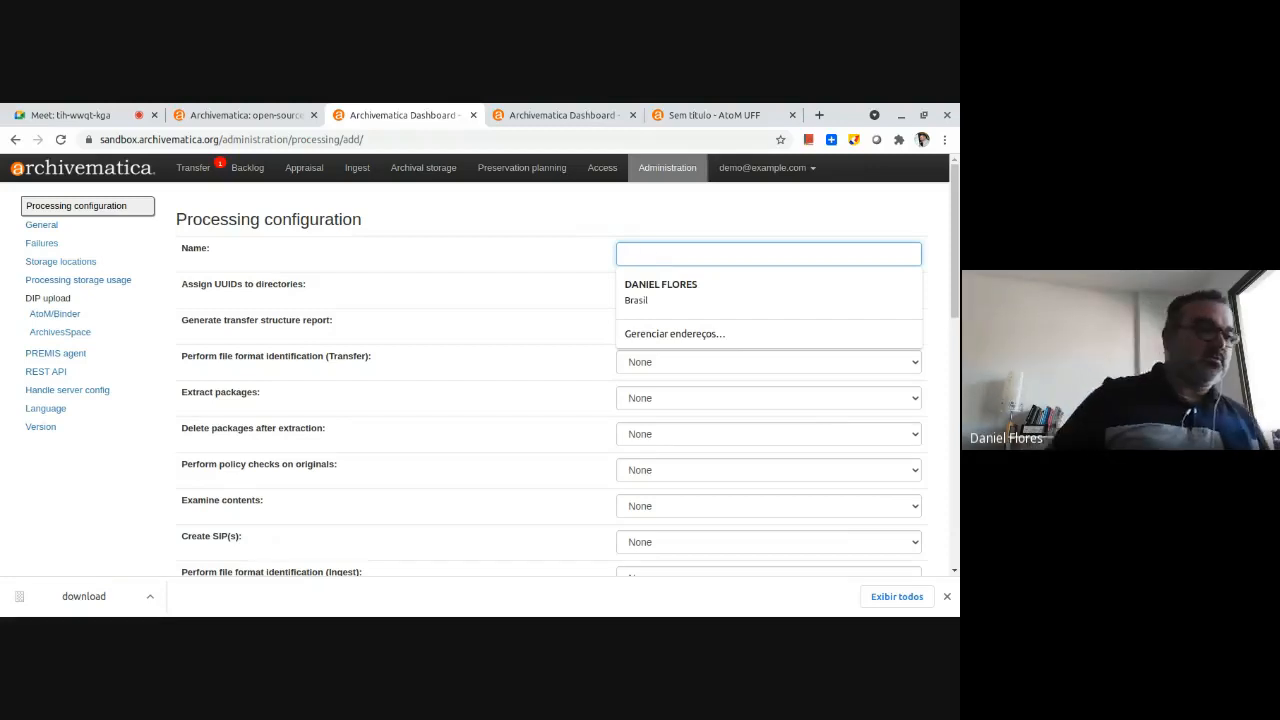
text(S)
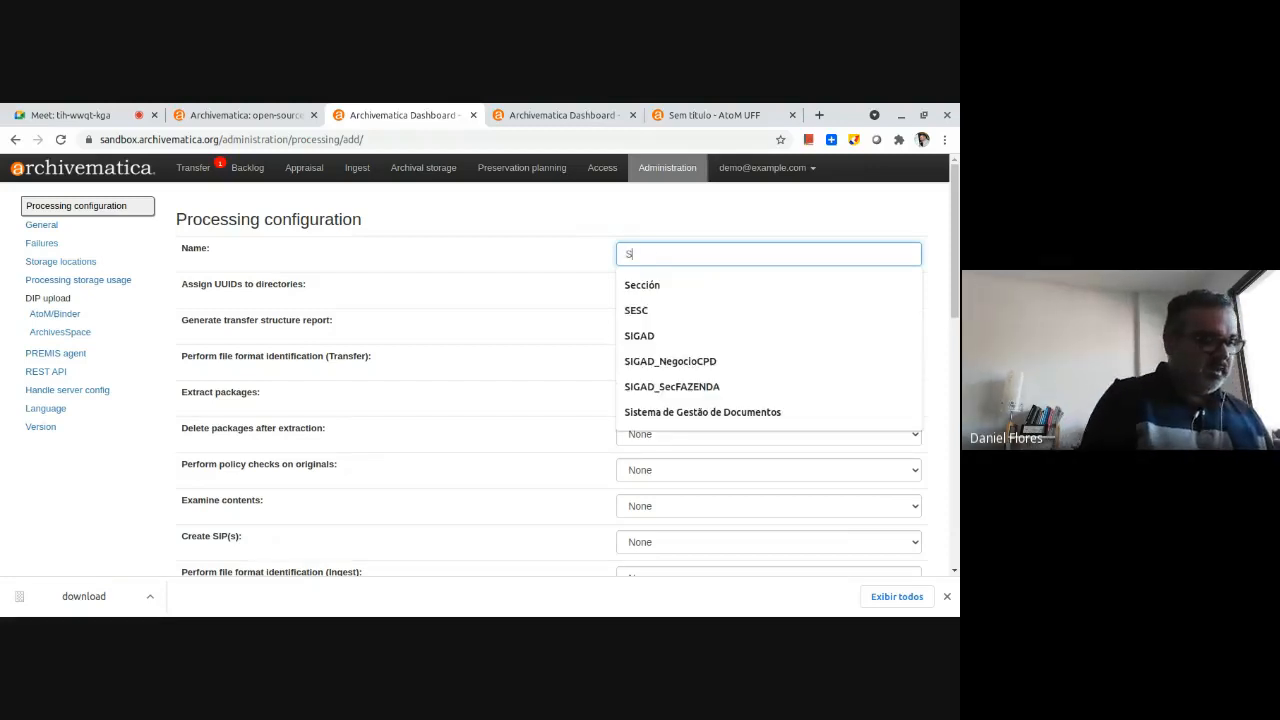
text(IGAD)
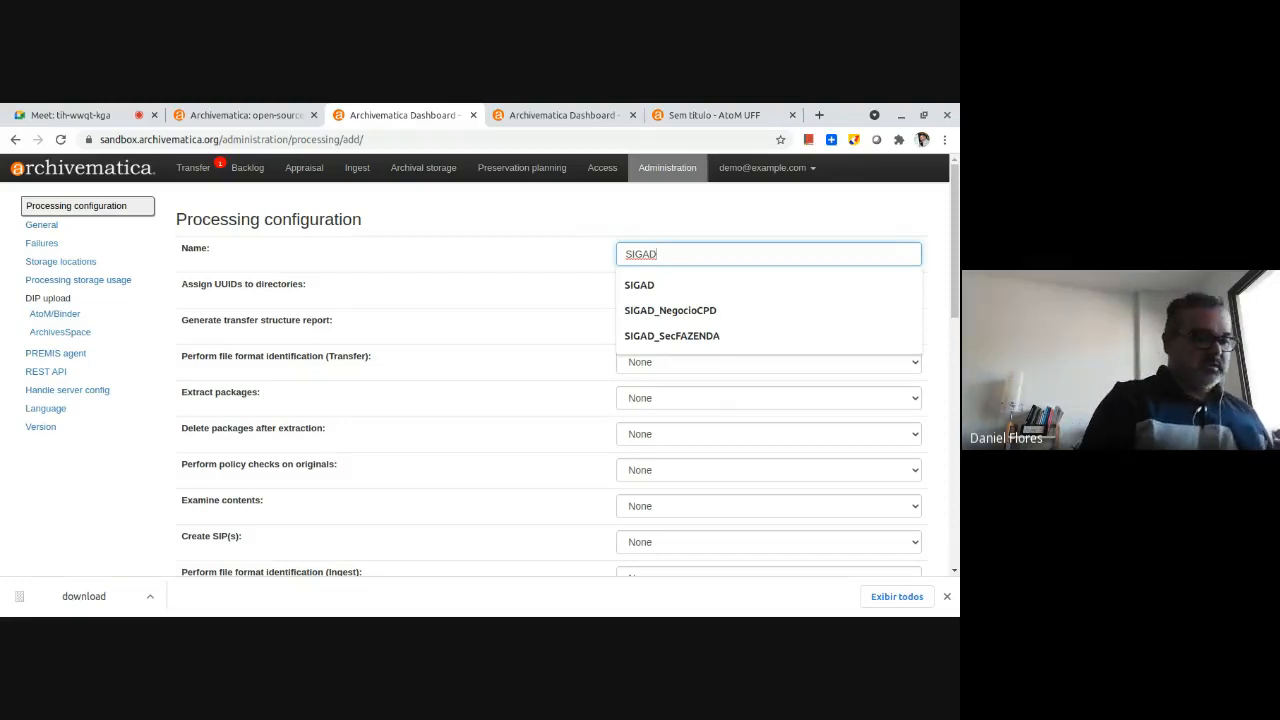
text(_PRE)
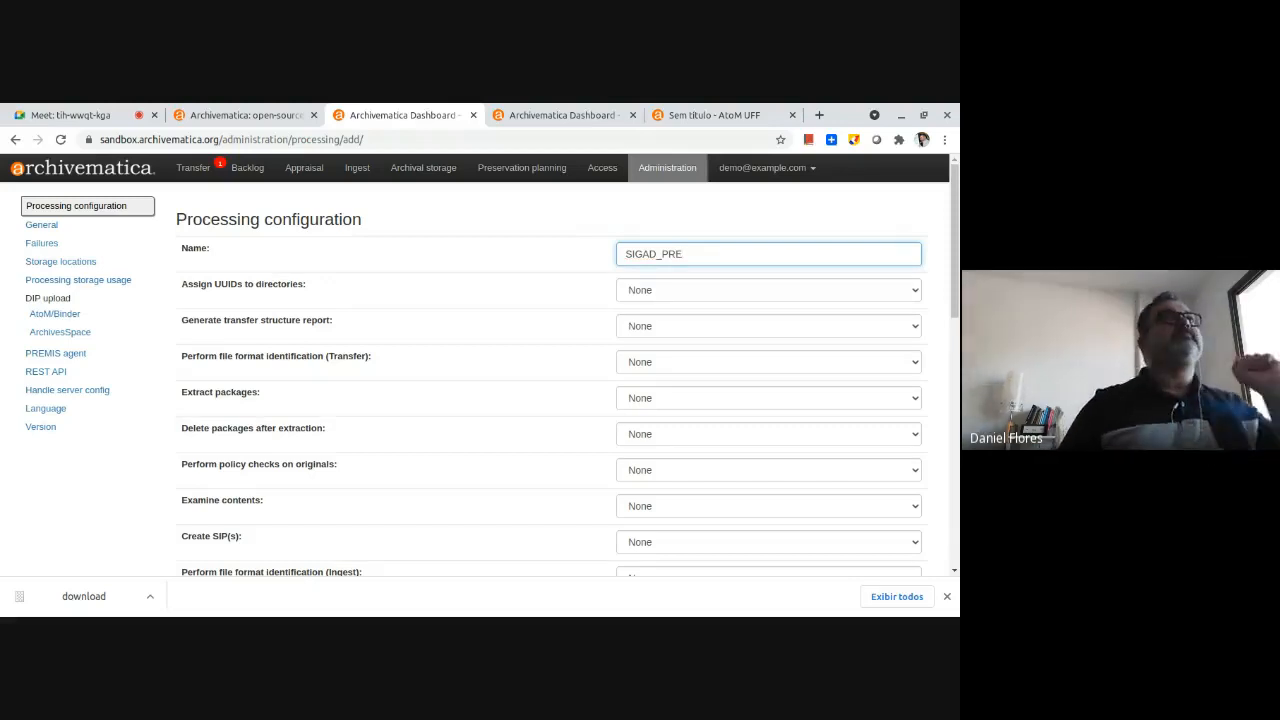
key(Tab)
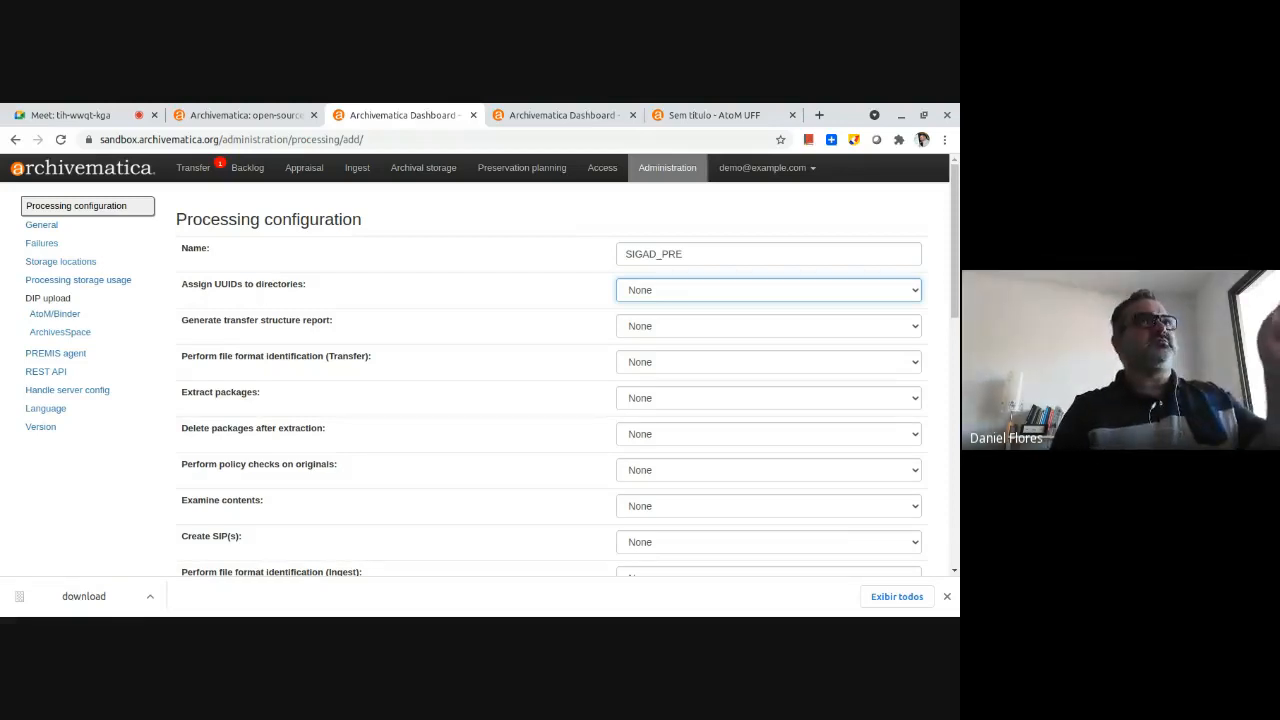
Set directory UUID assignment and the transfer structure report to Sim, and file format identification (Transfer) to Yes.
click(701, 293)
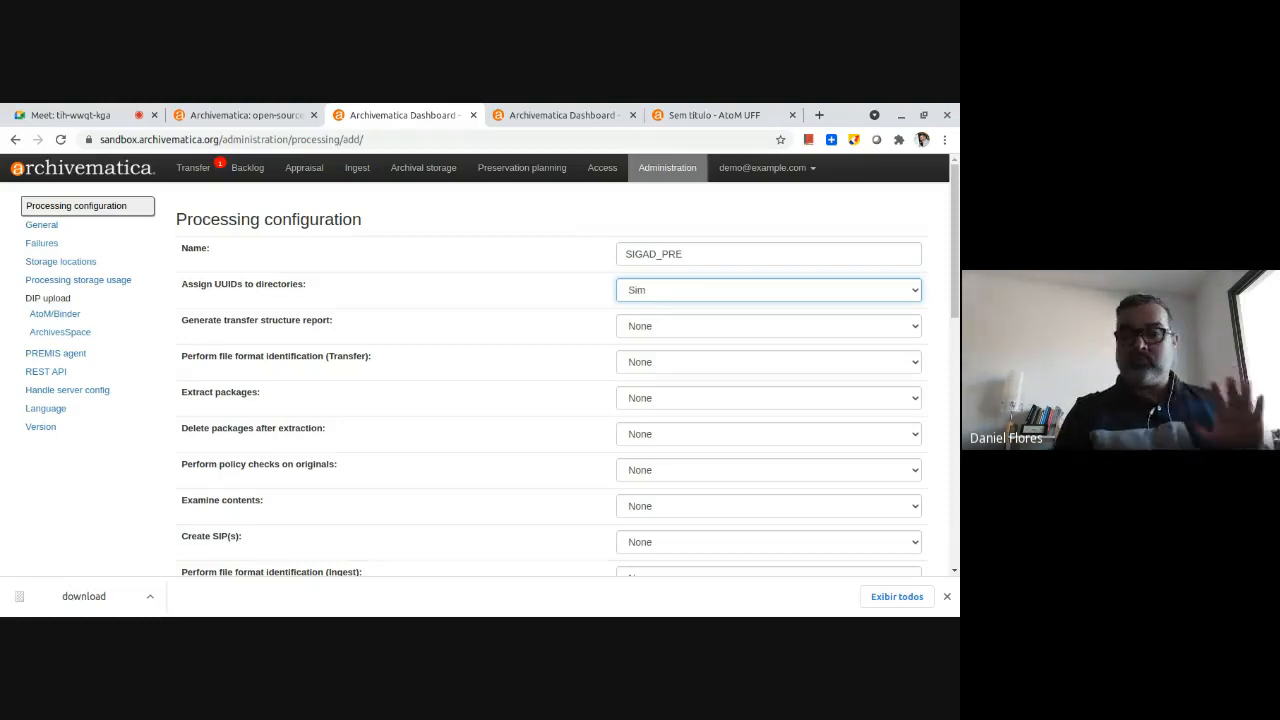
click(689, 293)
click(641, 316)
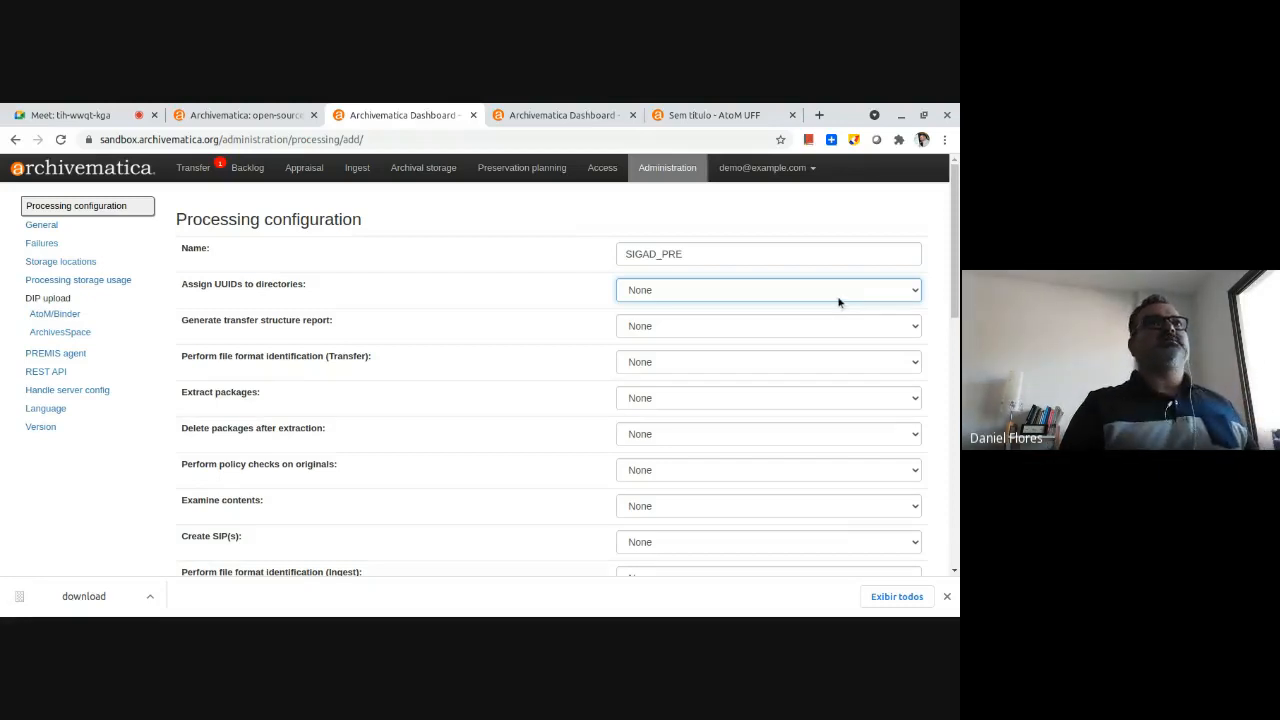
click(800, 322)
key(Tab)
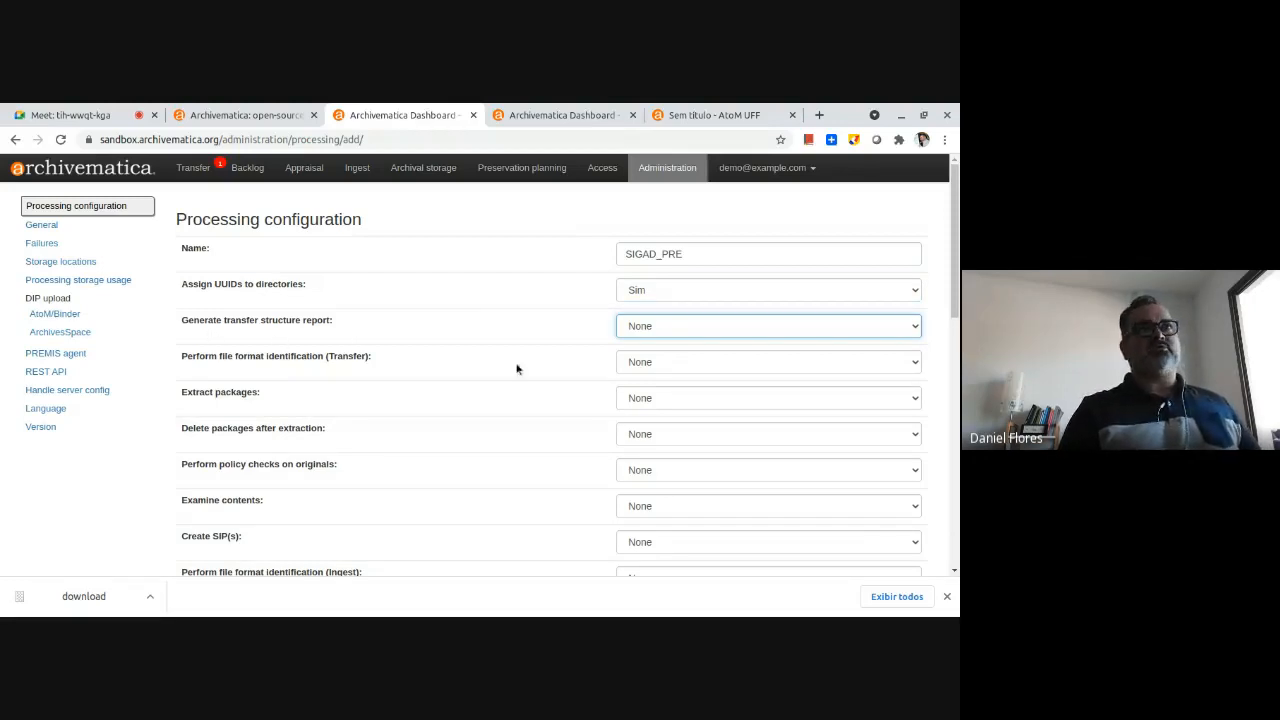
key(Down)
key(Tab)
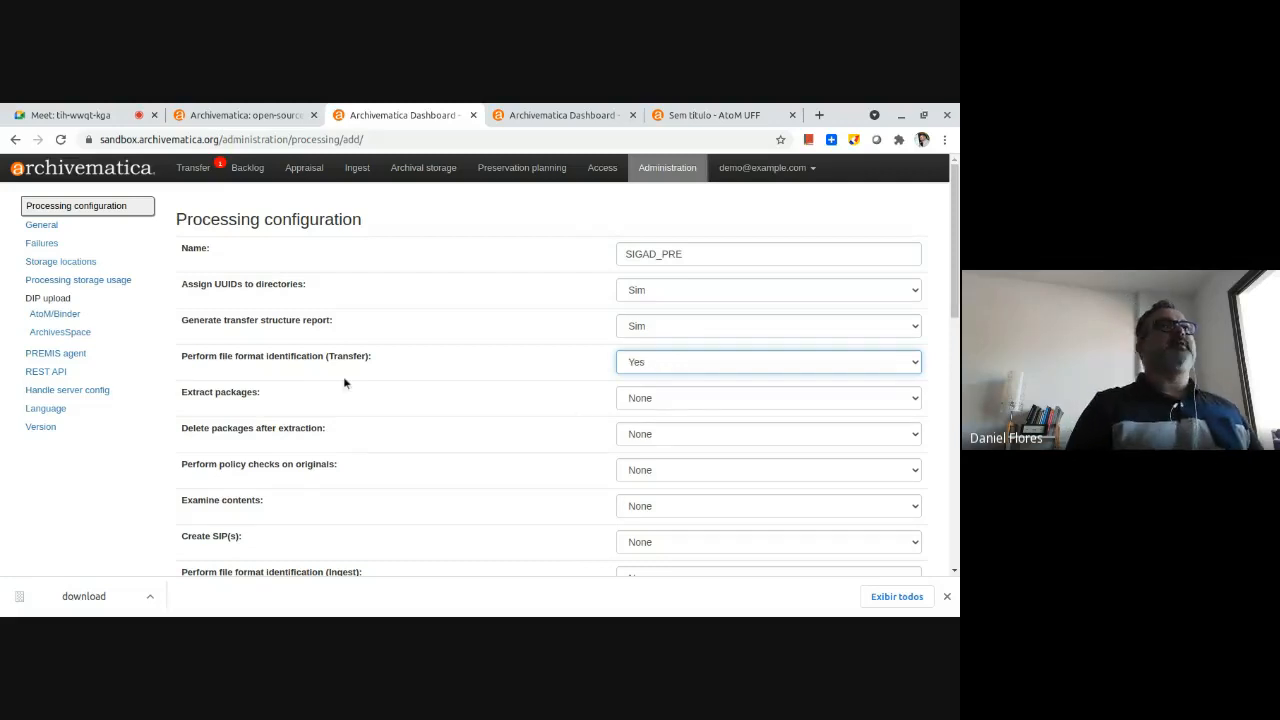
Set both package extraction and deletion of packages after extraction to Yes.
key(Tab)
key(Down)
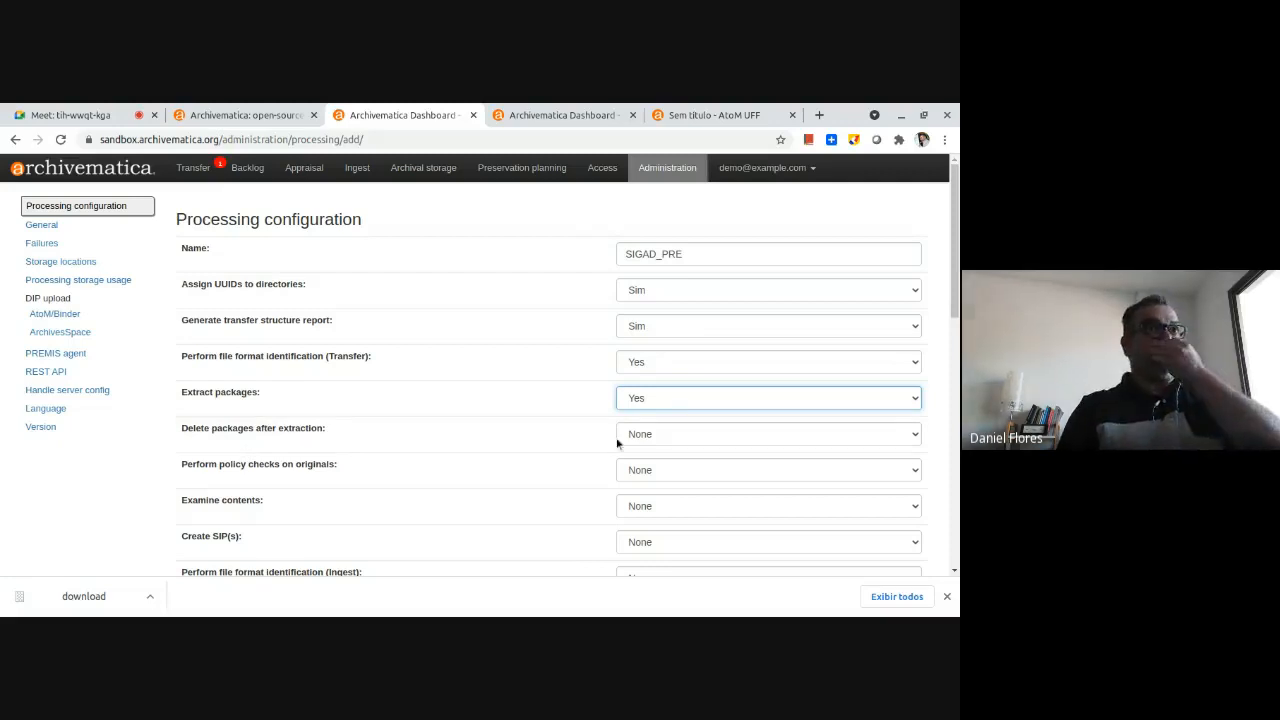
click(651, 442)
click(647, 469)
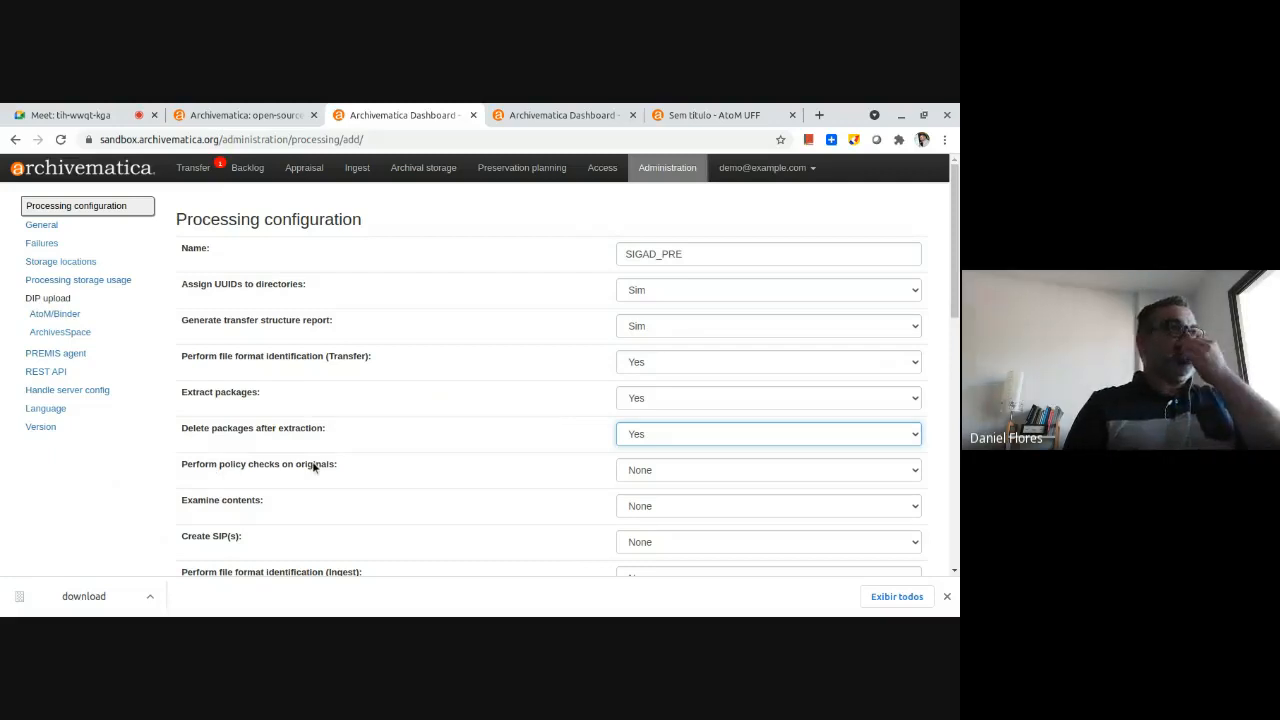
Set policy checks on originals to Sim and the content examination option to Examine contents.
click(692, 472)
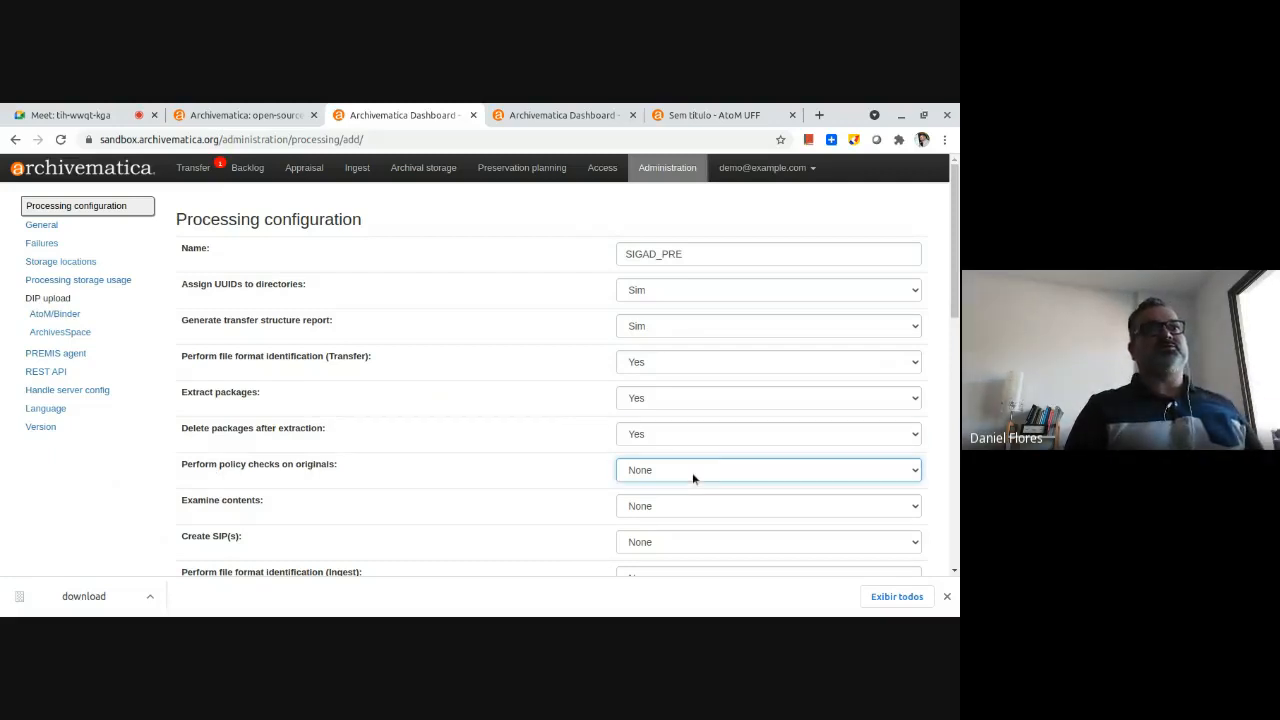
click(680, 503)
scroll(495, 436, down, 4)
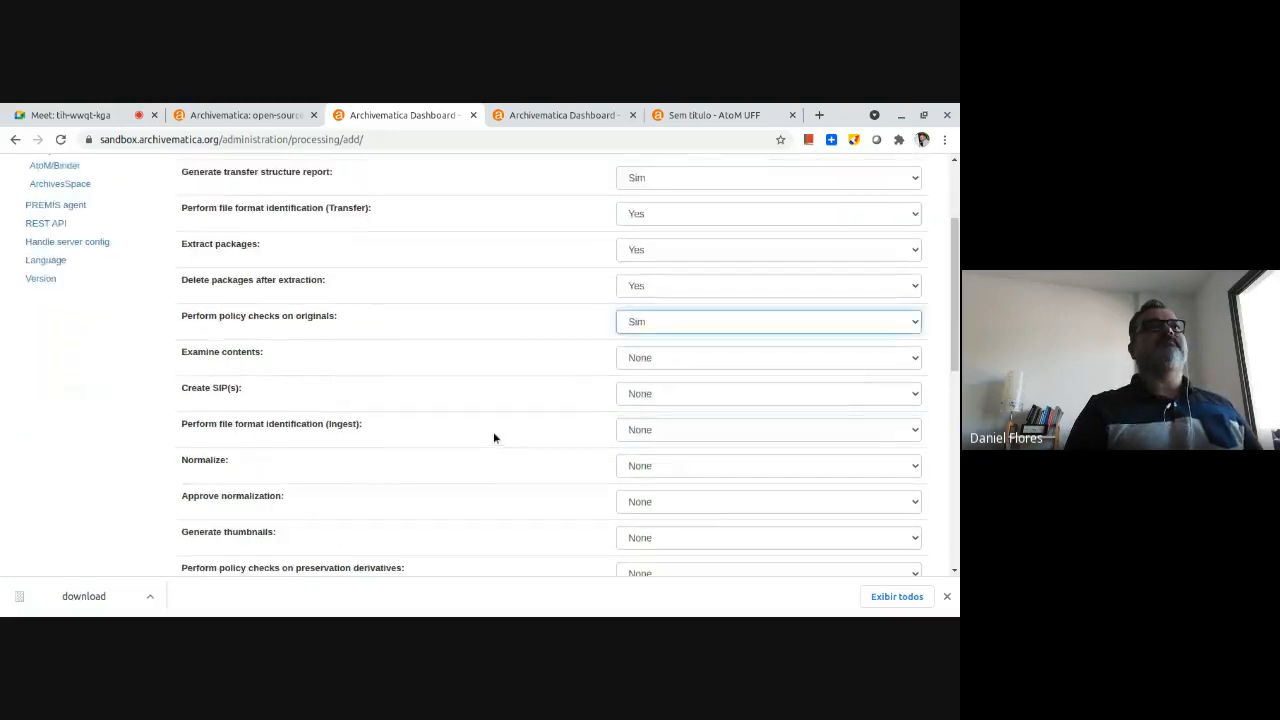
click(640, 357)
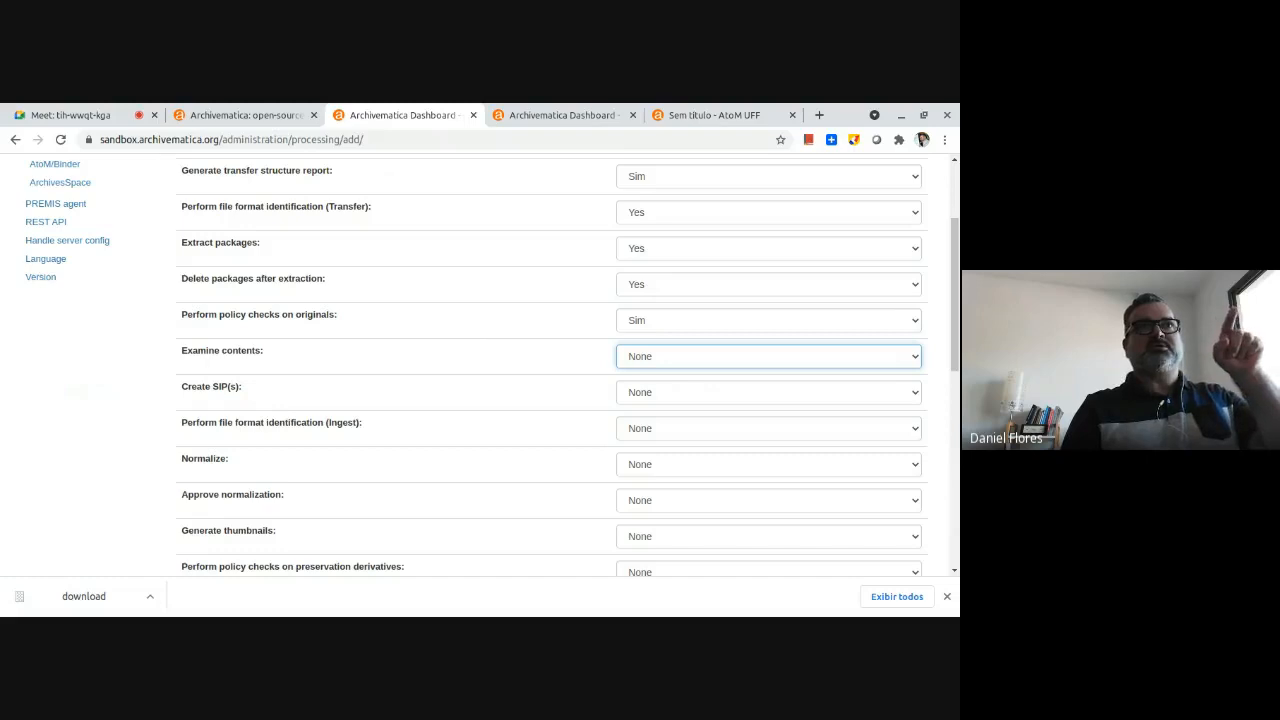
click(654, 376)
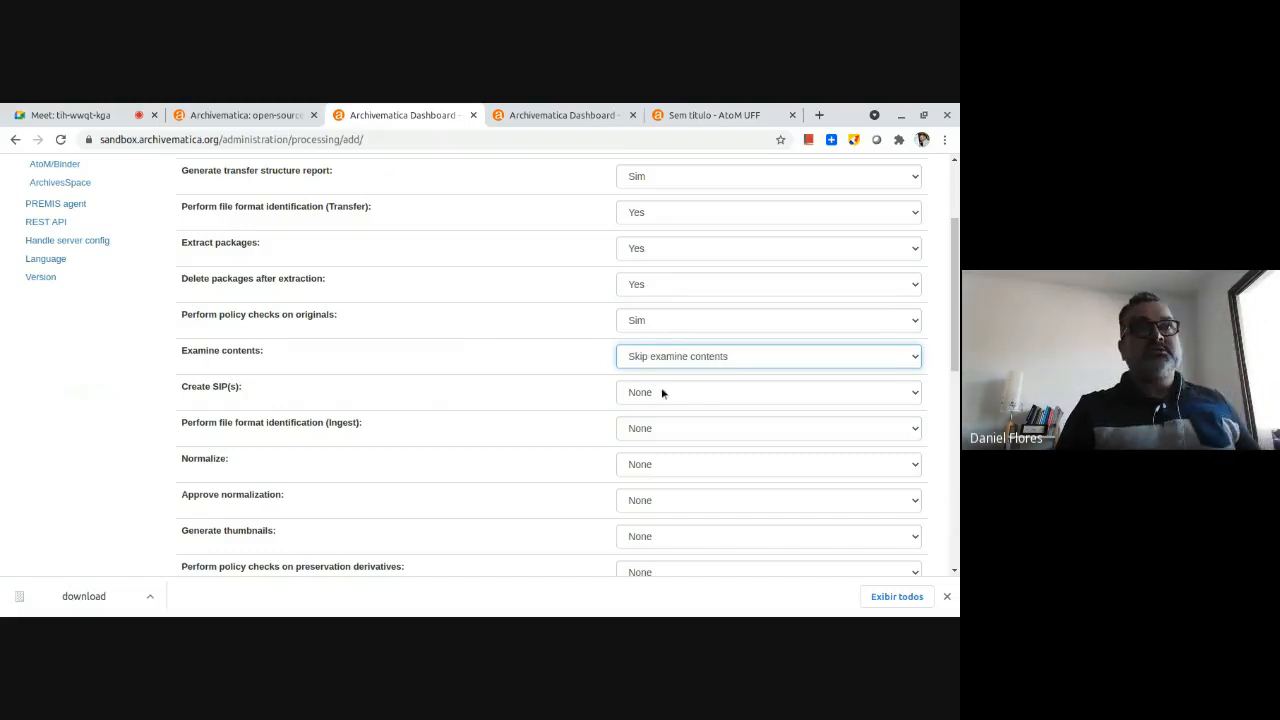
key(Up)
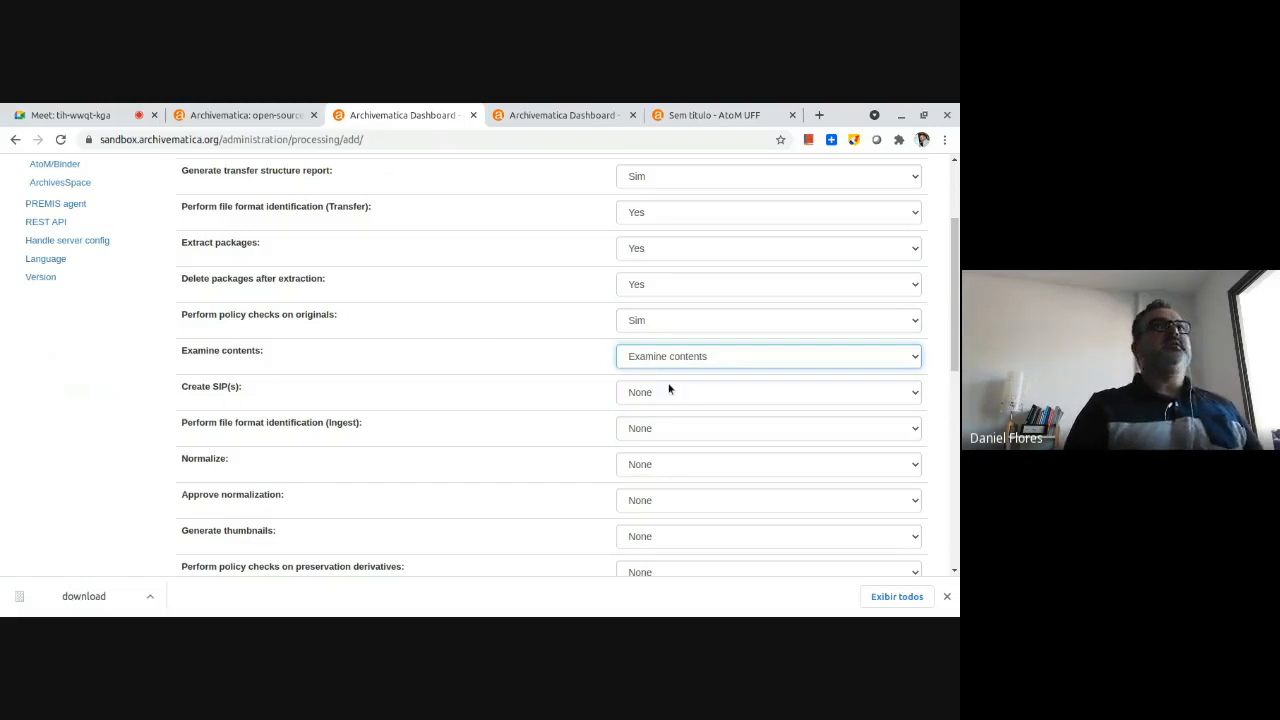
Set SIP creation to "Create single SIP and continue processing" and file format identification (Ingest) to Yes.
key(Tab)
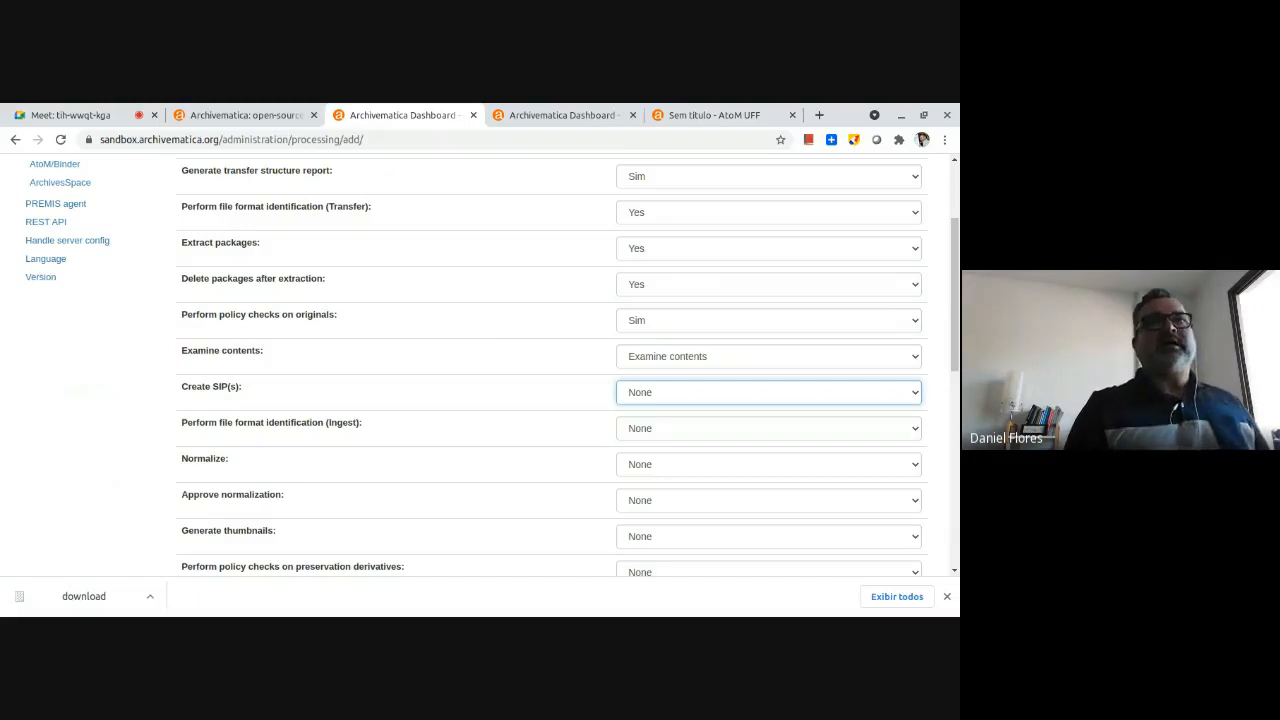
click(811, 425)
scroll(770, 422, down, 1)
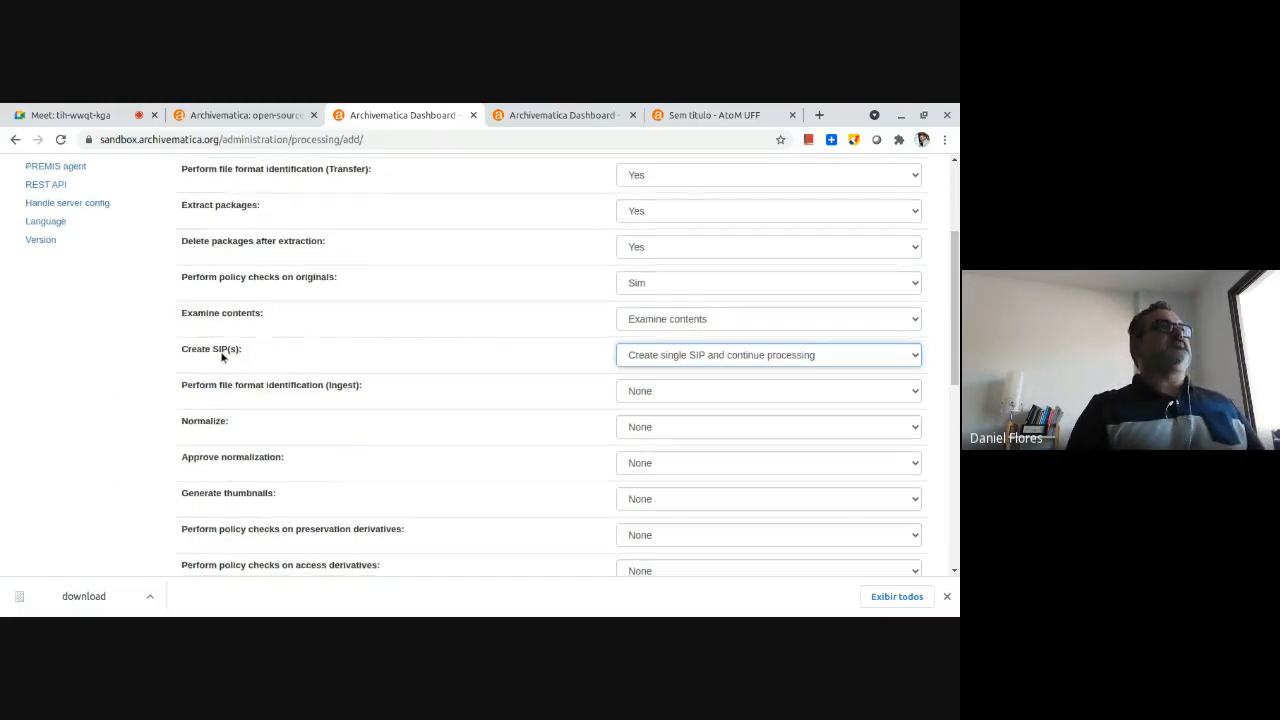
click(669, 393)
click(660, 426)
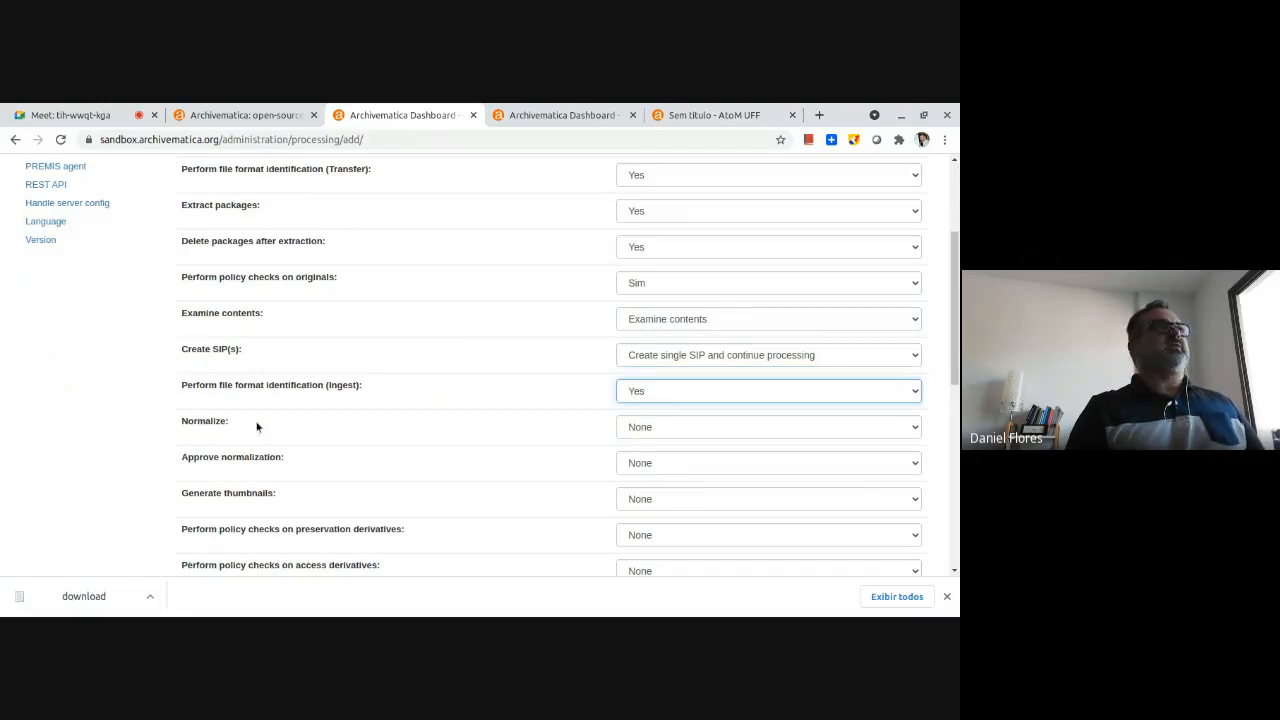
Compare the normalization choices and set Normalize to "Normalize for preservation".
click(673, 431)
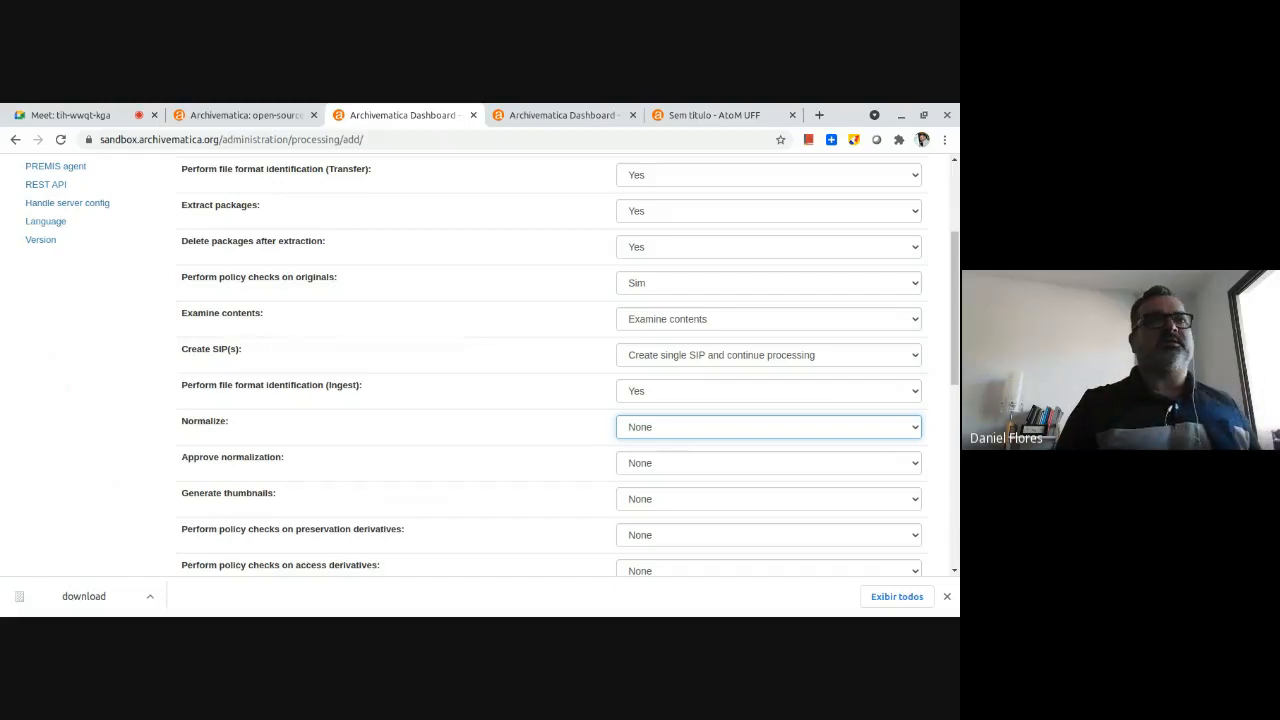
click(686, 427)
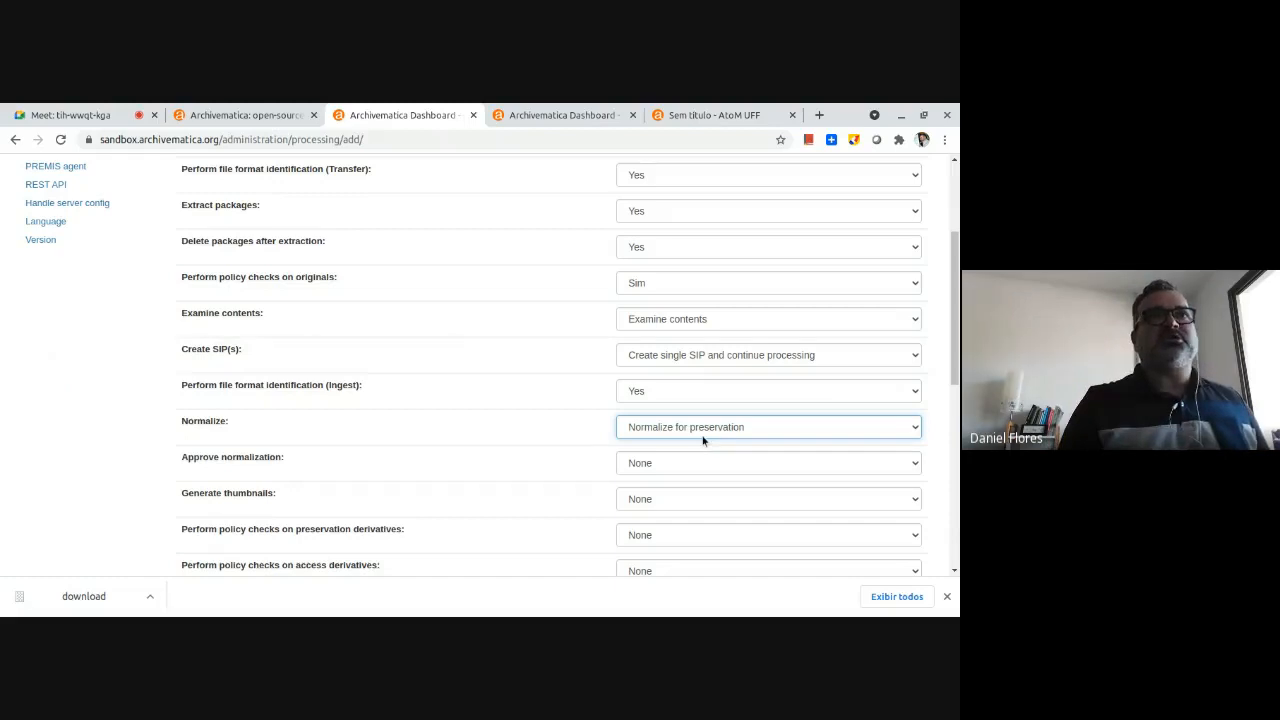
click(704, 466)
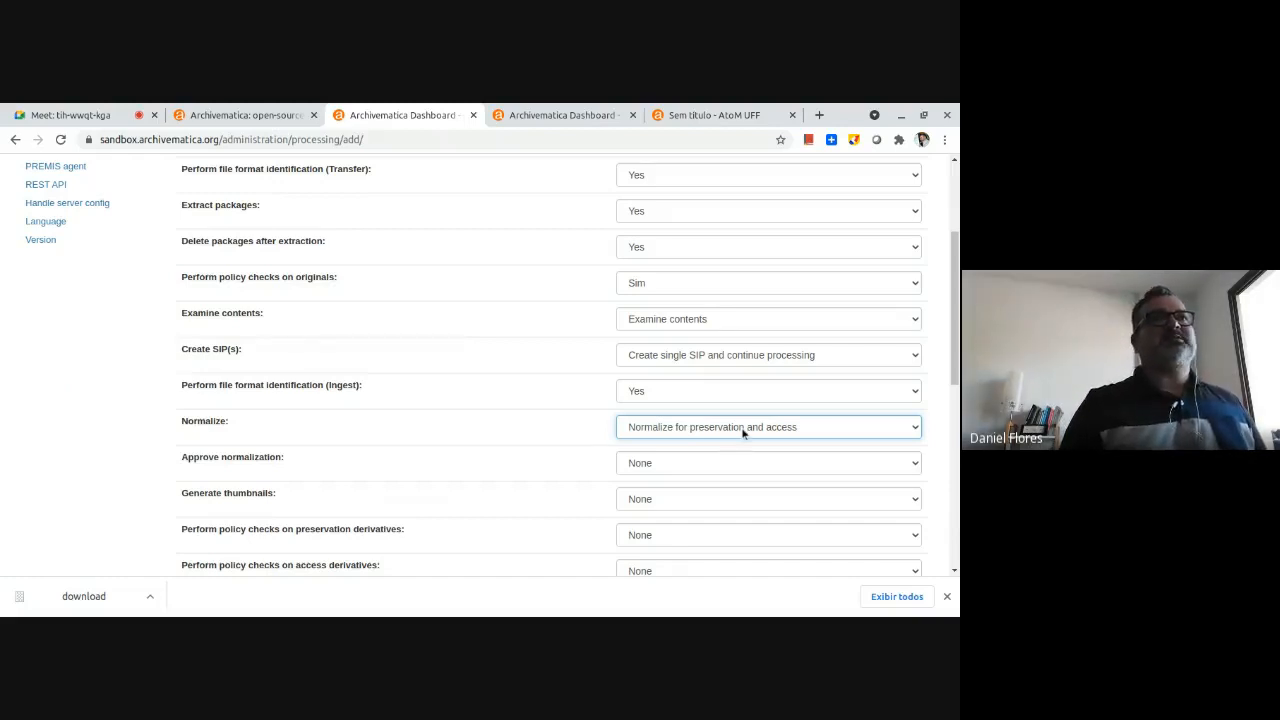
click(728, 466)
Set normalization approval to Sim and thumbnail generation to Yes.
click(703, 472)
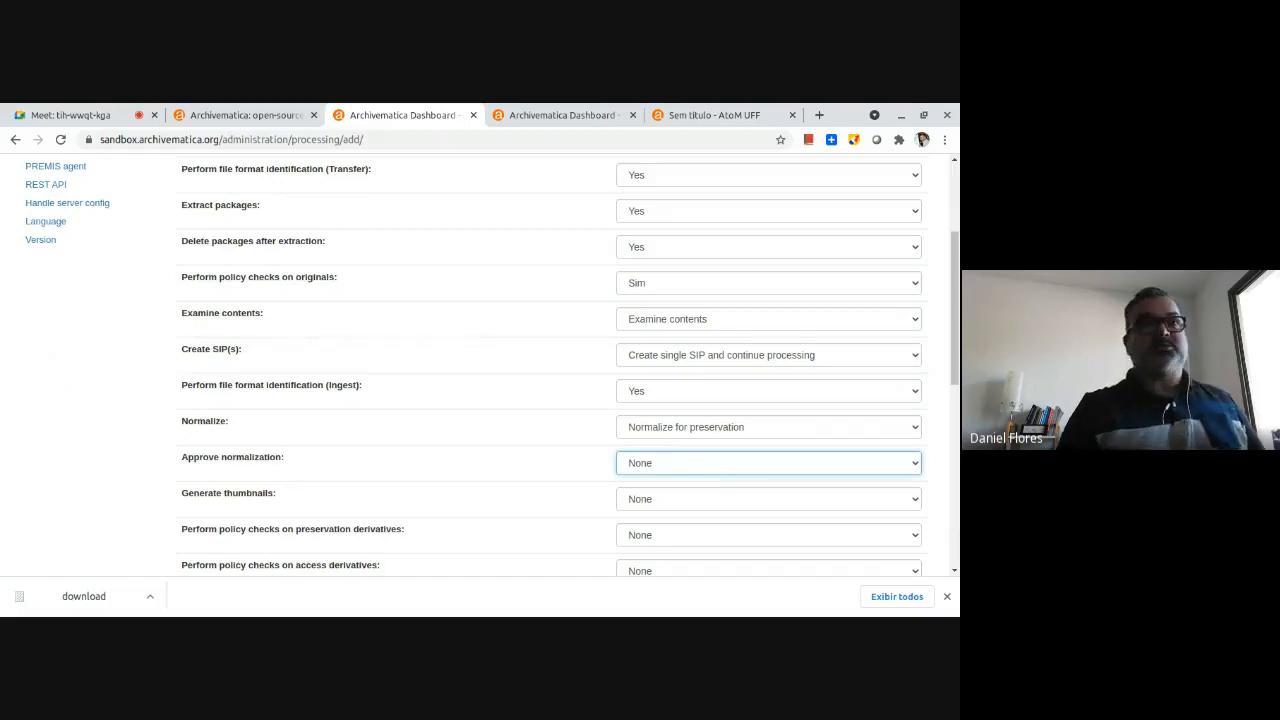
click(672, 496)
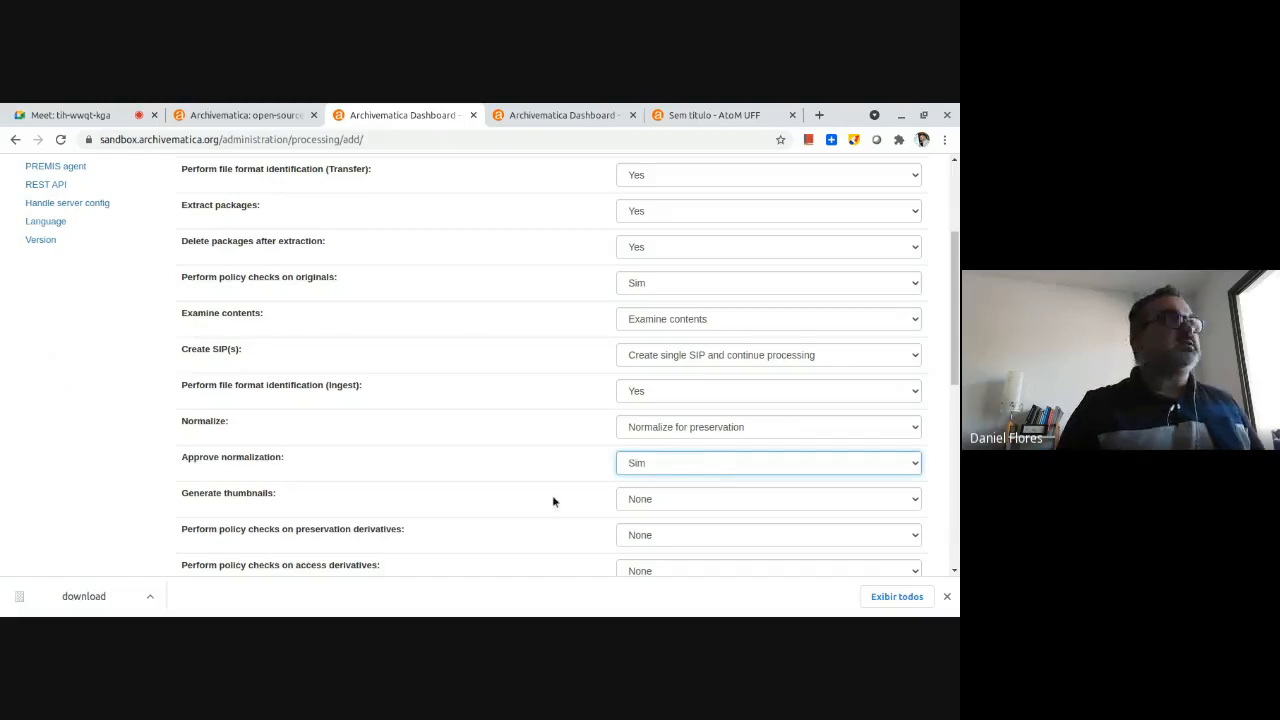
click(680, 504)
click(644, 535)
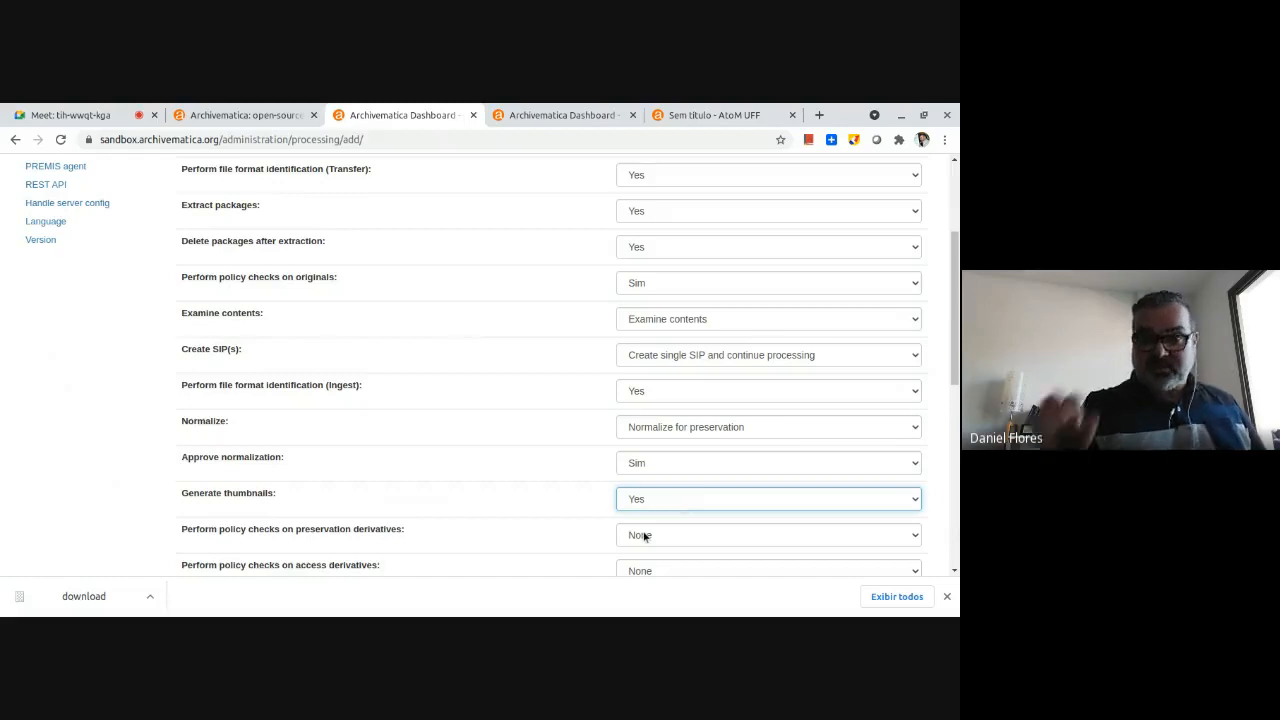
Set the policy checks on preservation derivatives and on access derivatives to Sim.
scroll(606, 513, down, 4)
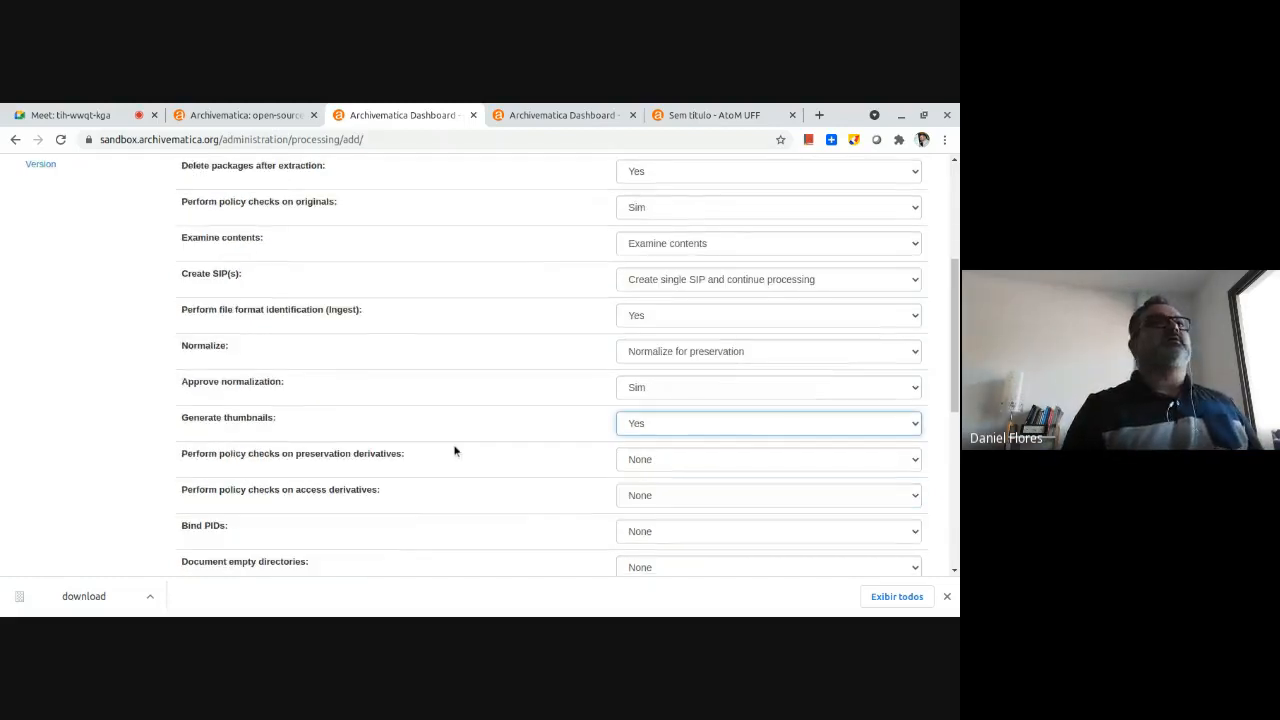
drag(303, 343, 380, 342)
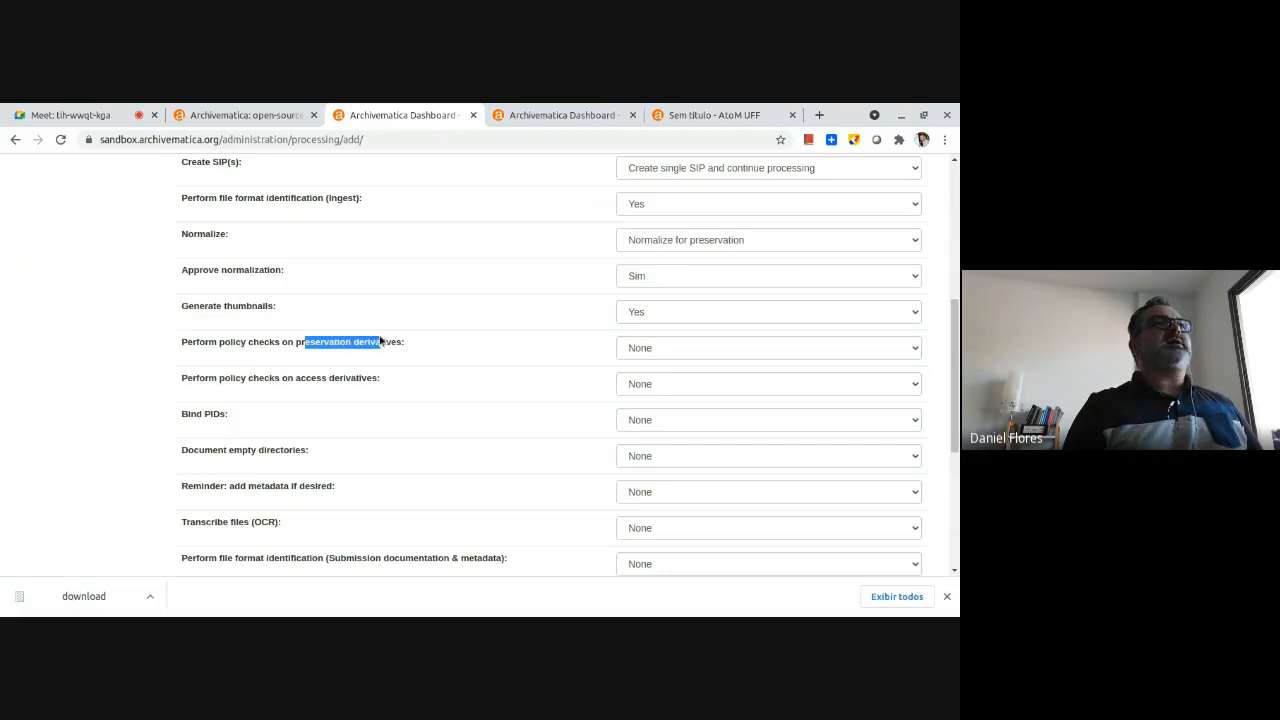
click(647, 348)
click(646, 384)
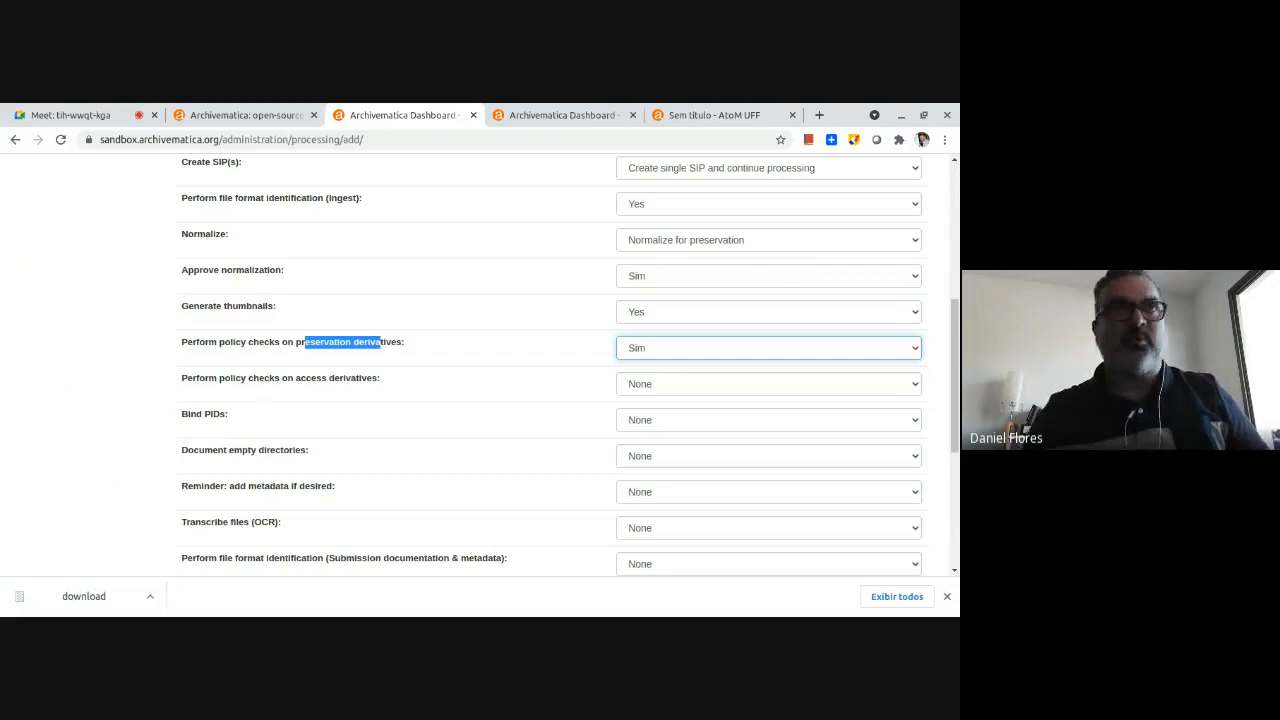
click(673, 388)
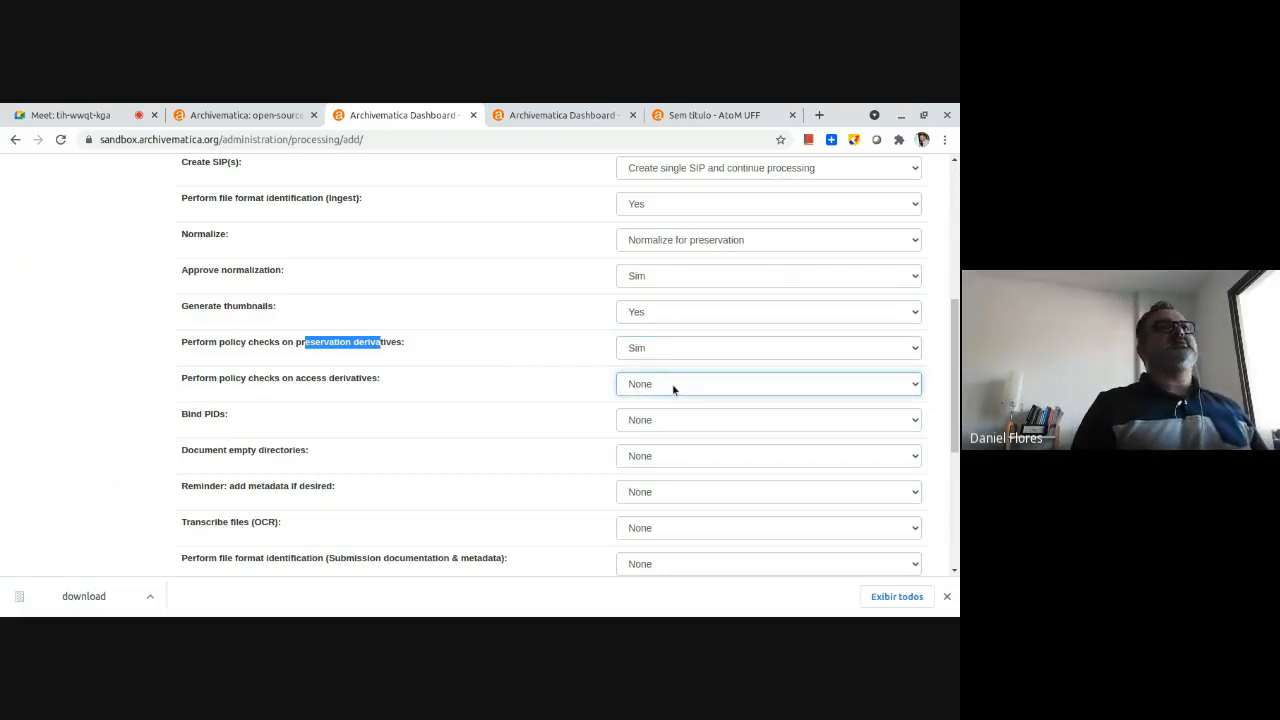
key(Down)
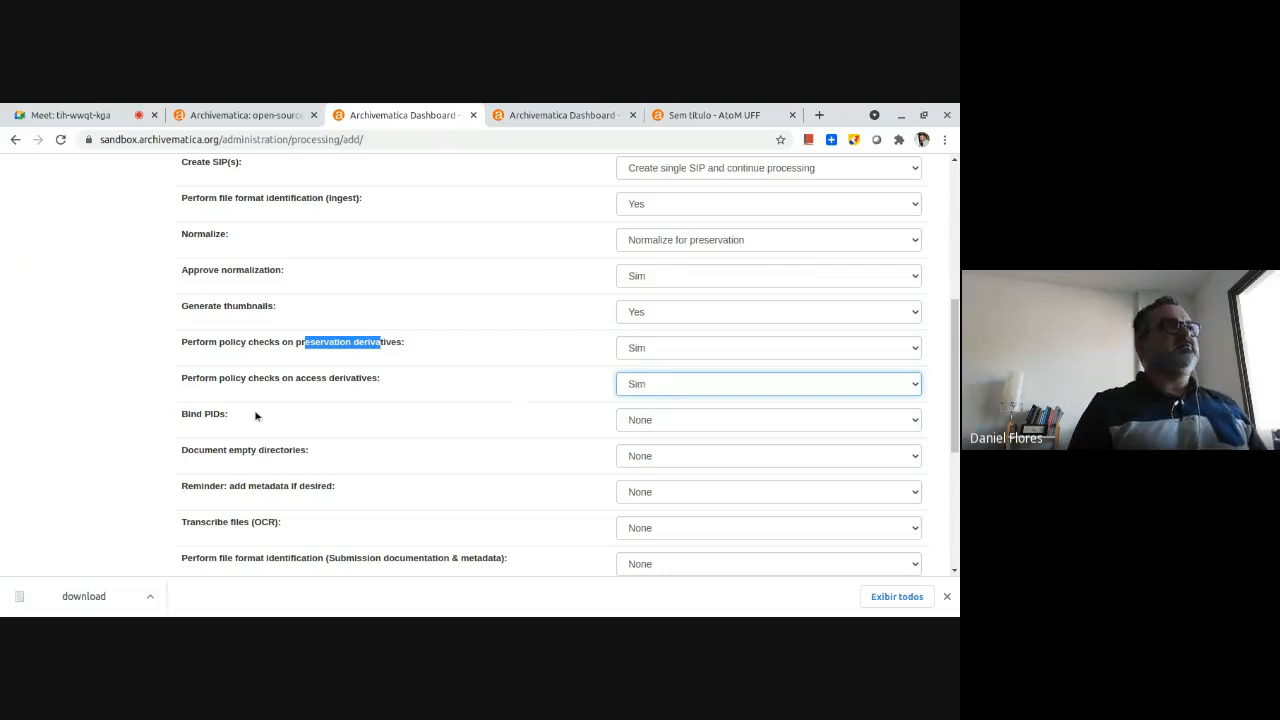
Set PID binding and the documenting of empty directories to Sim.
click(661, 423)
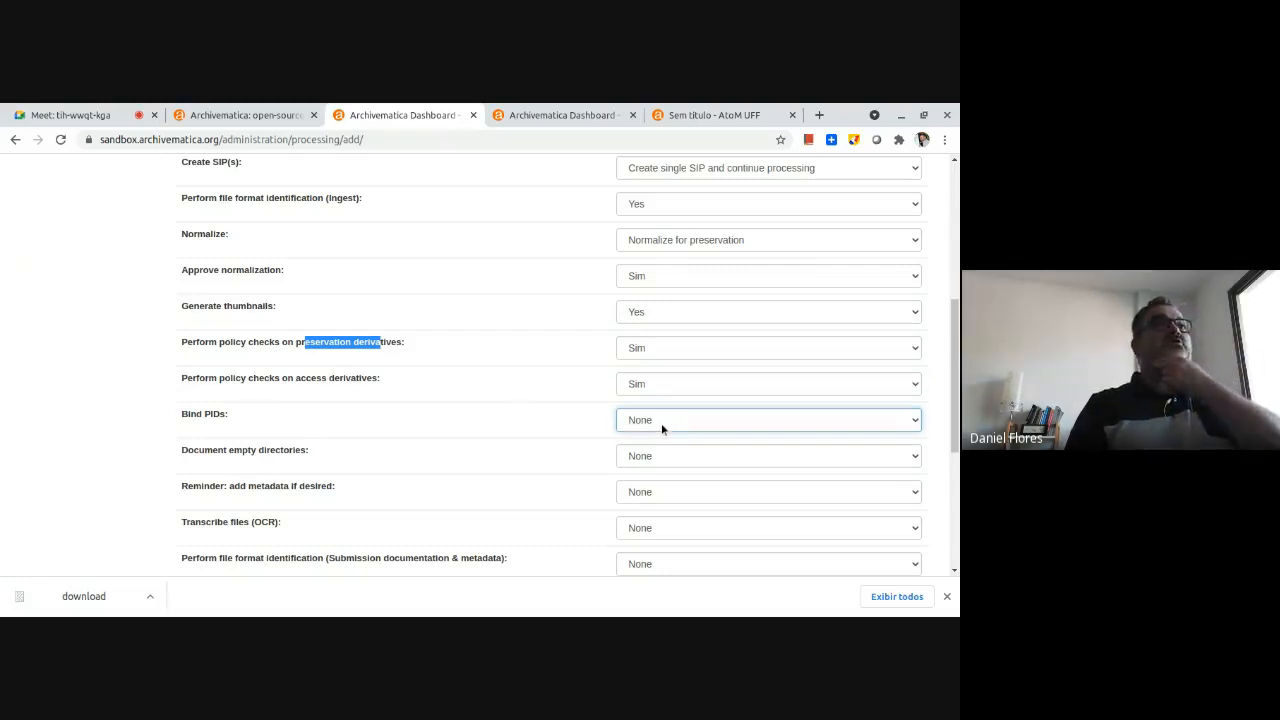
key(Down)
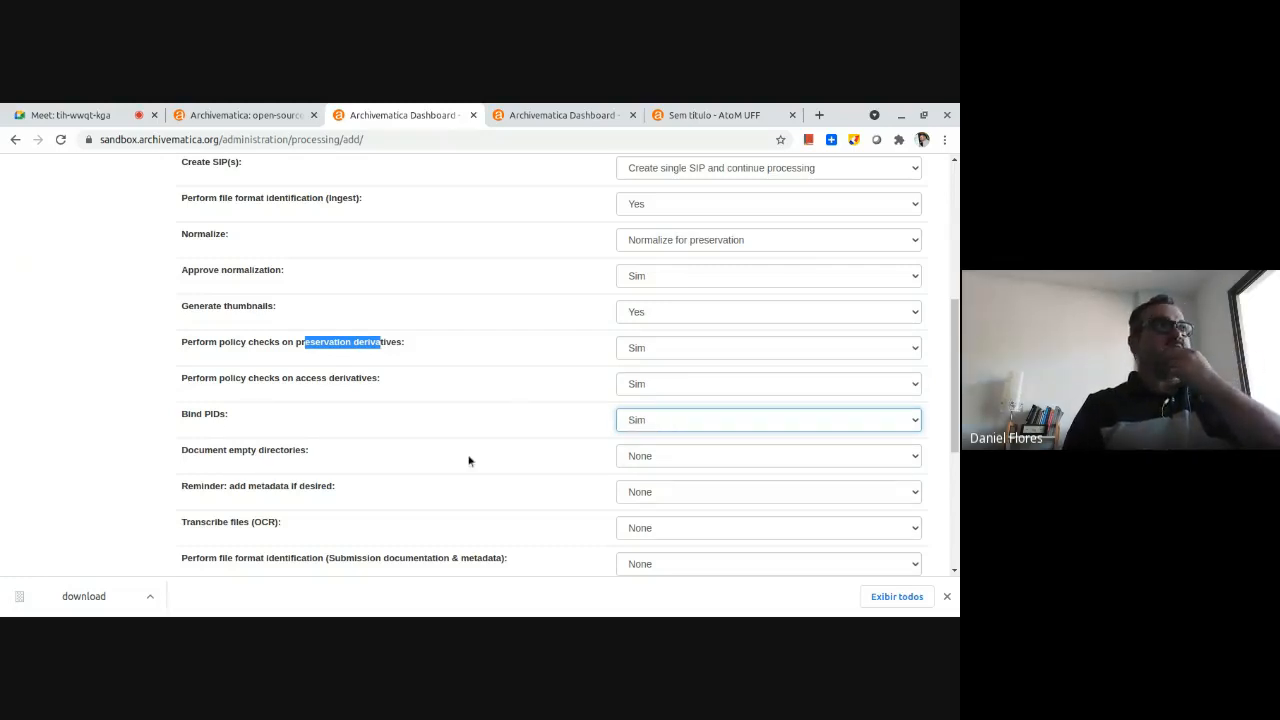
scroll(391, 446, down, 1)
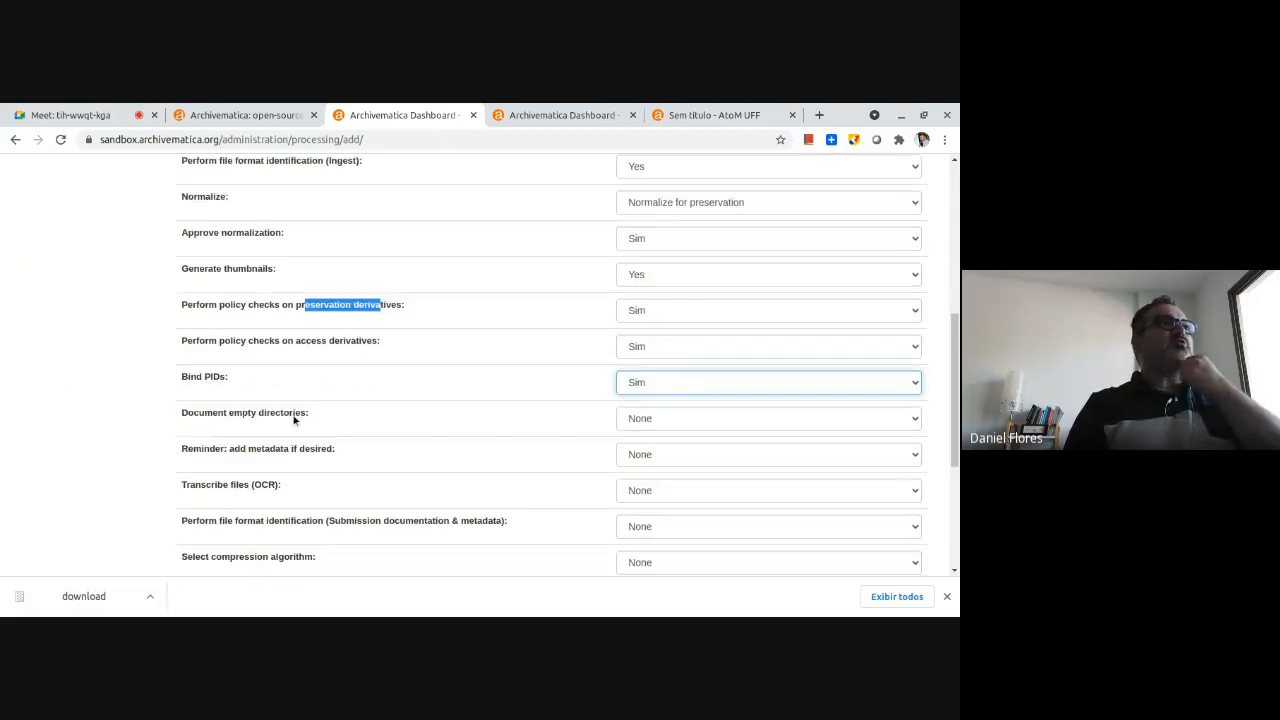
click(660, 417)
key(Down)
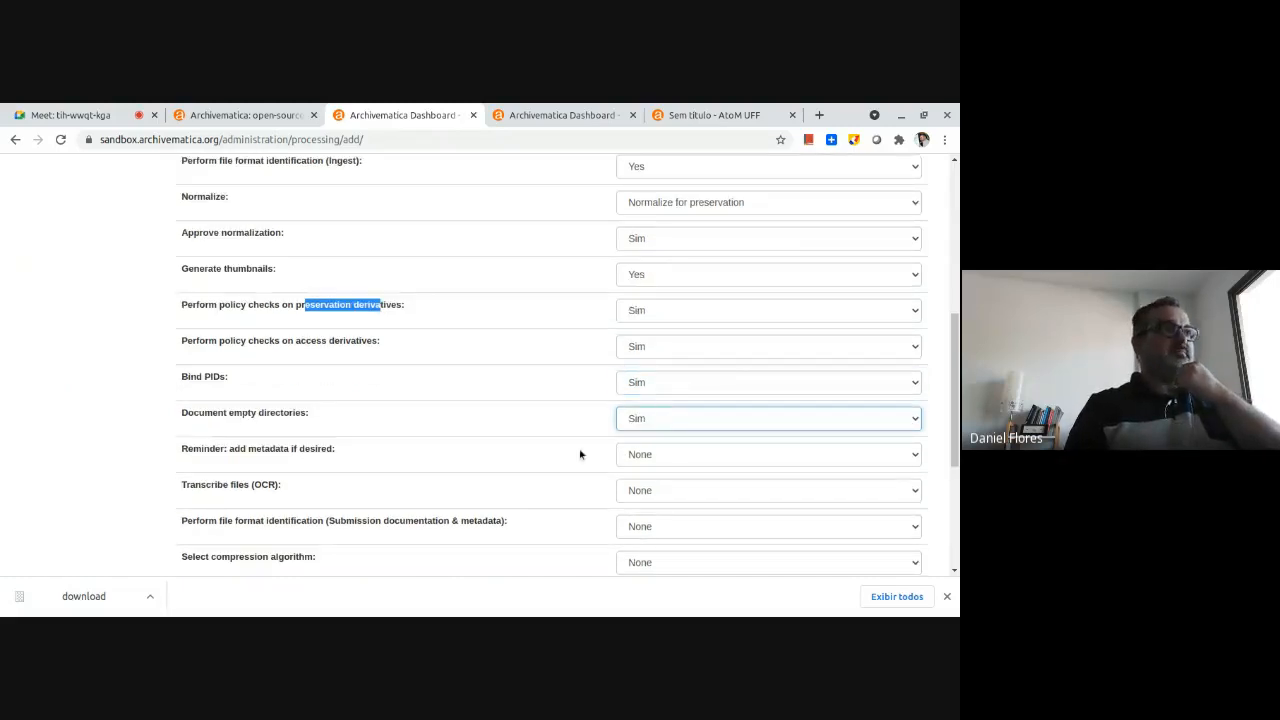
Set the add-metadata reminder to Continue and file transcription (OCR) to Sim.
scroll(228, 456, down, 1)
drag(275, 411, 349, 417)
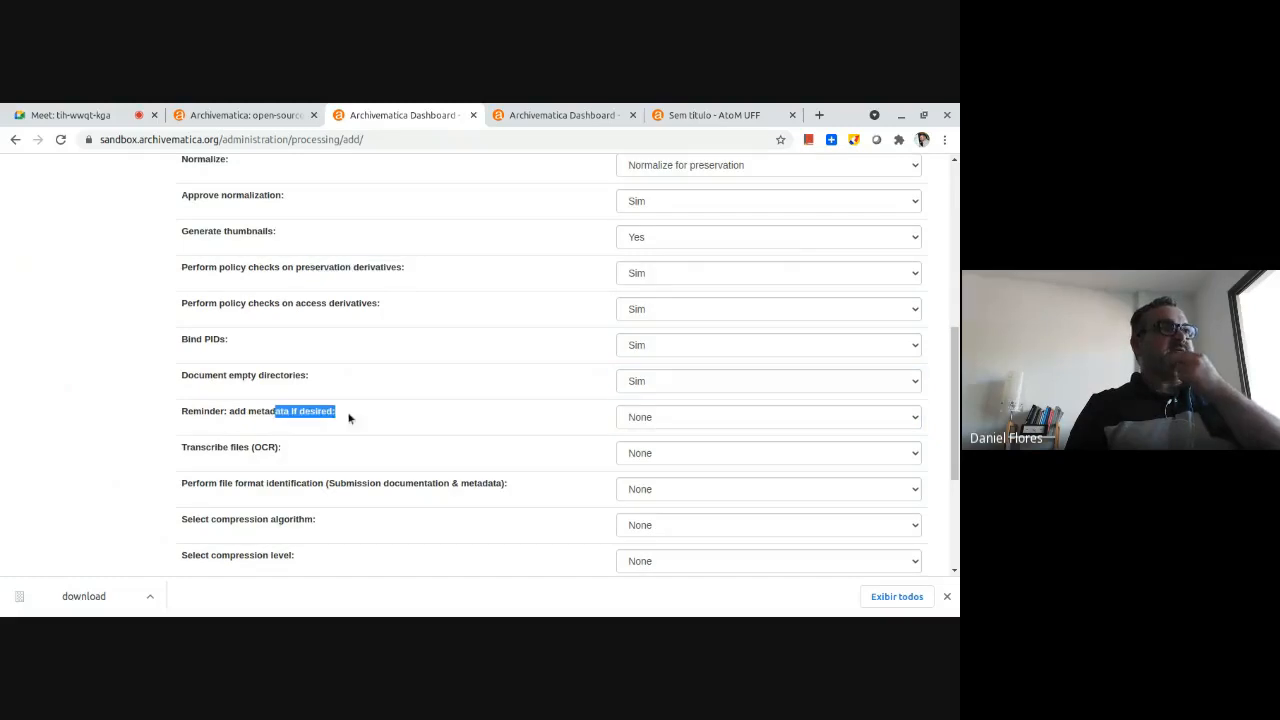
click(690, 416)
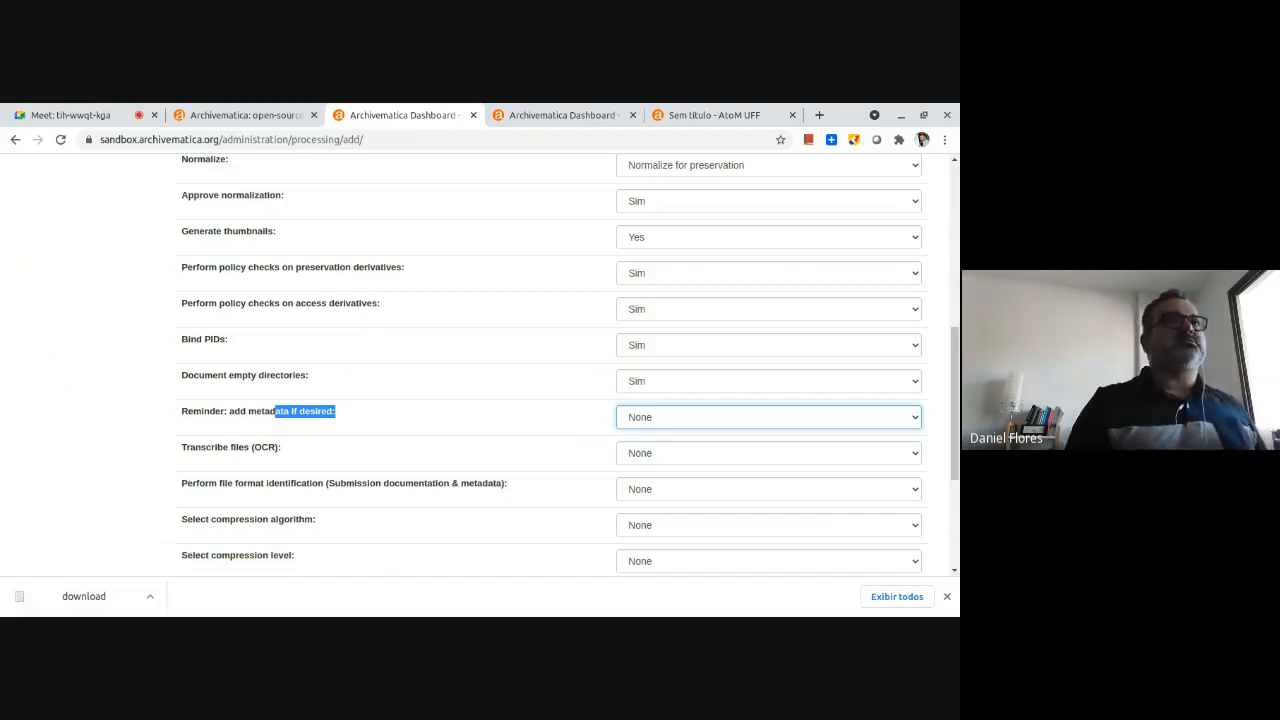
key(Down)
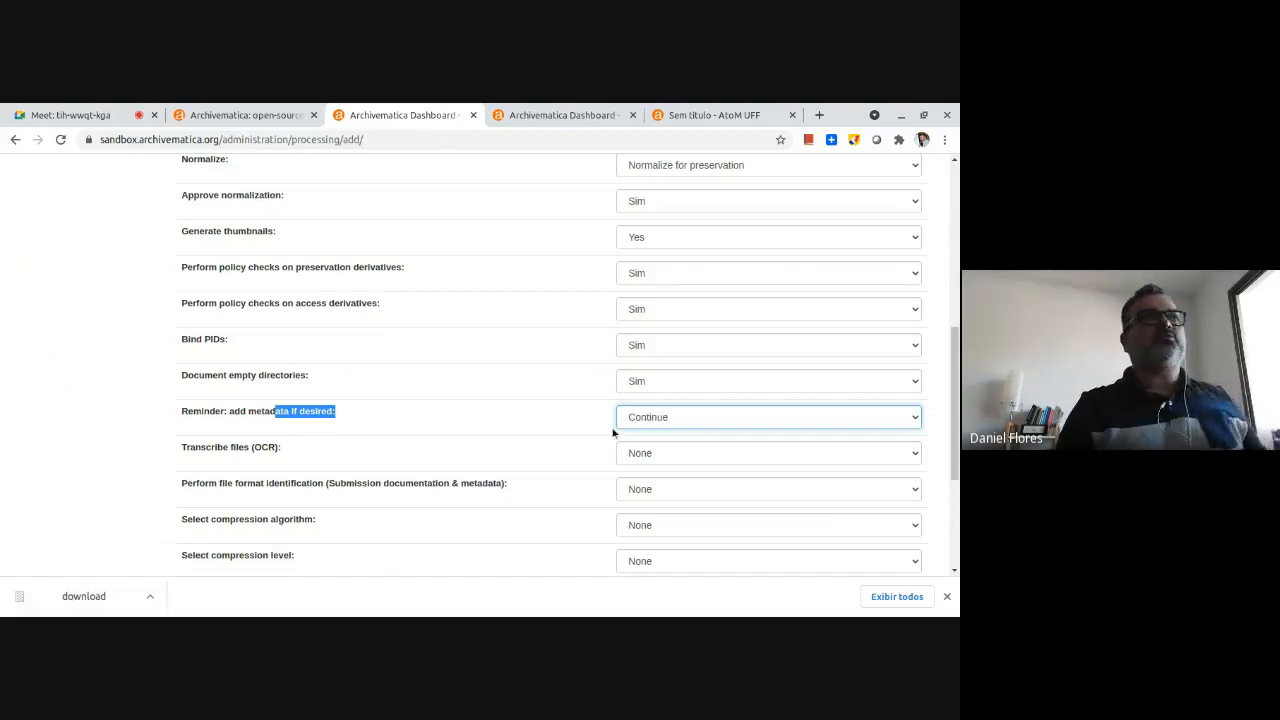
drag(235, 452, 276, 452)
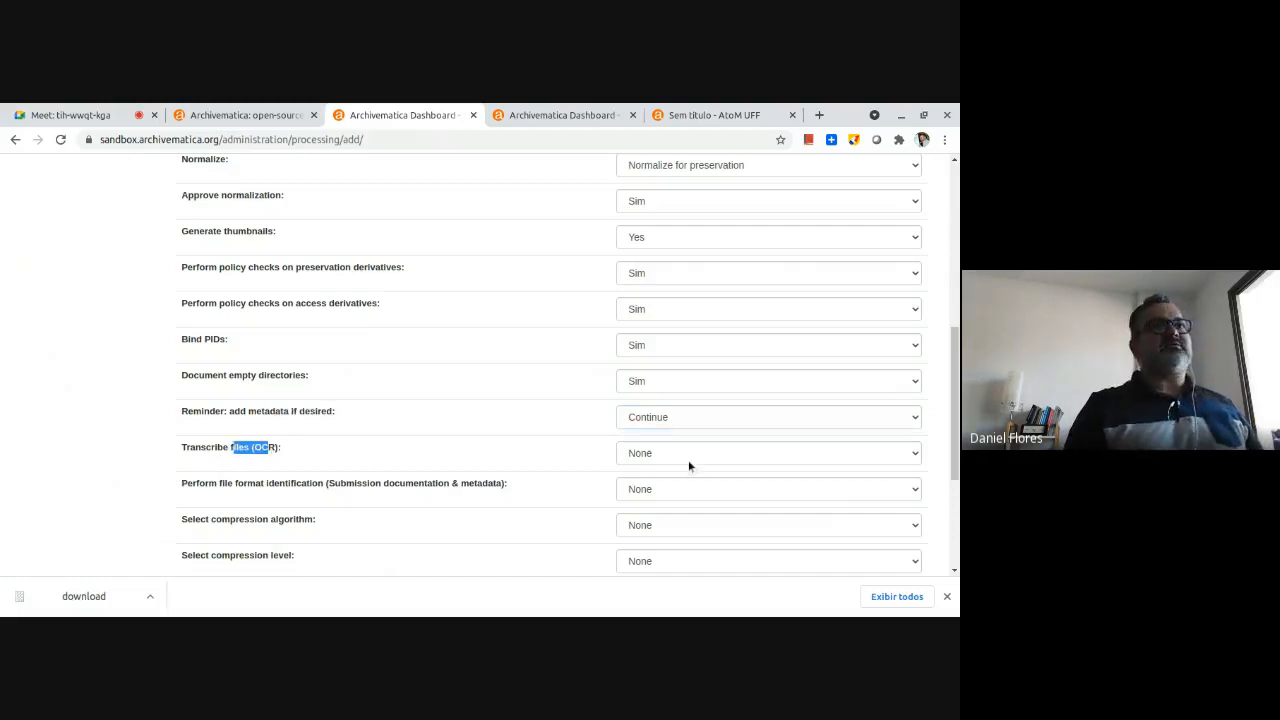
click(688, 460)
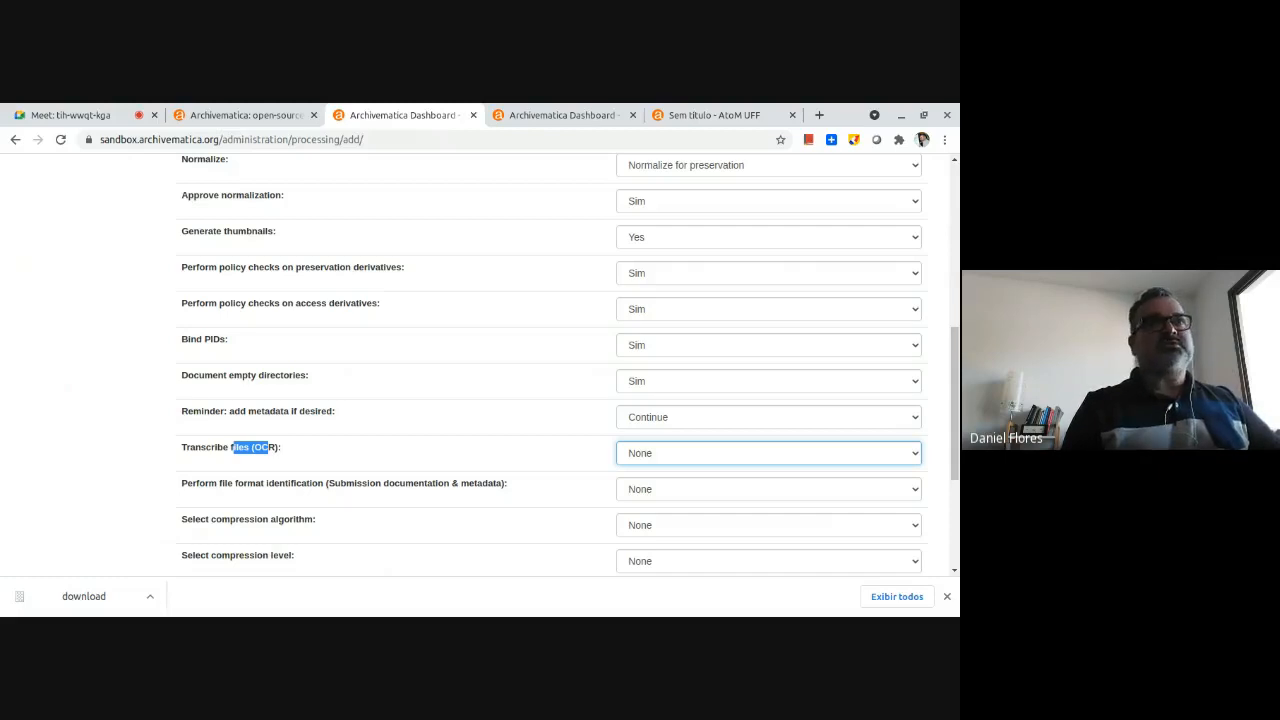
key(Down)
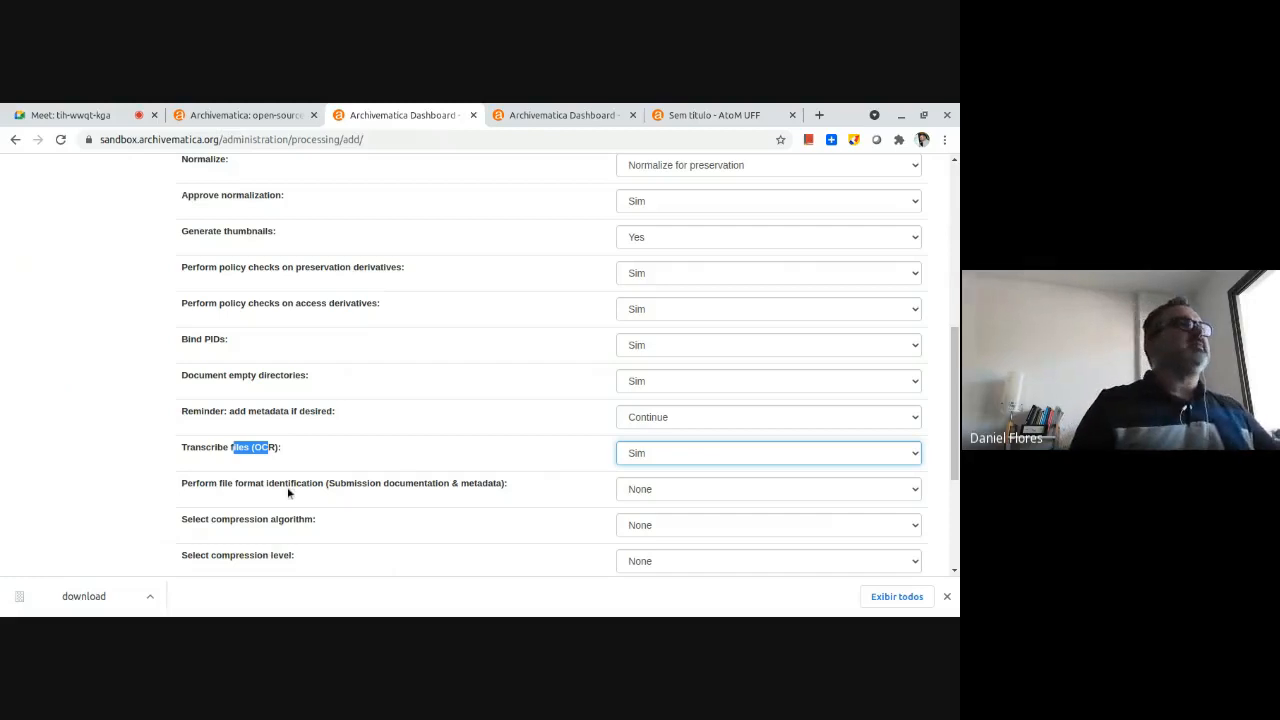
Set file format identification for submission documentation and metadata to Yes.
drag(302, 486, 479, 487)
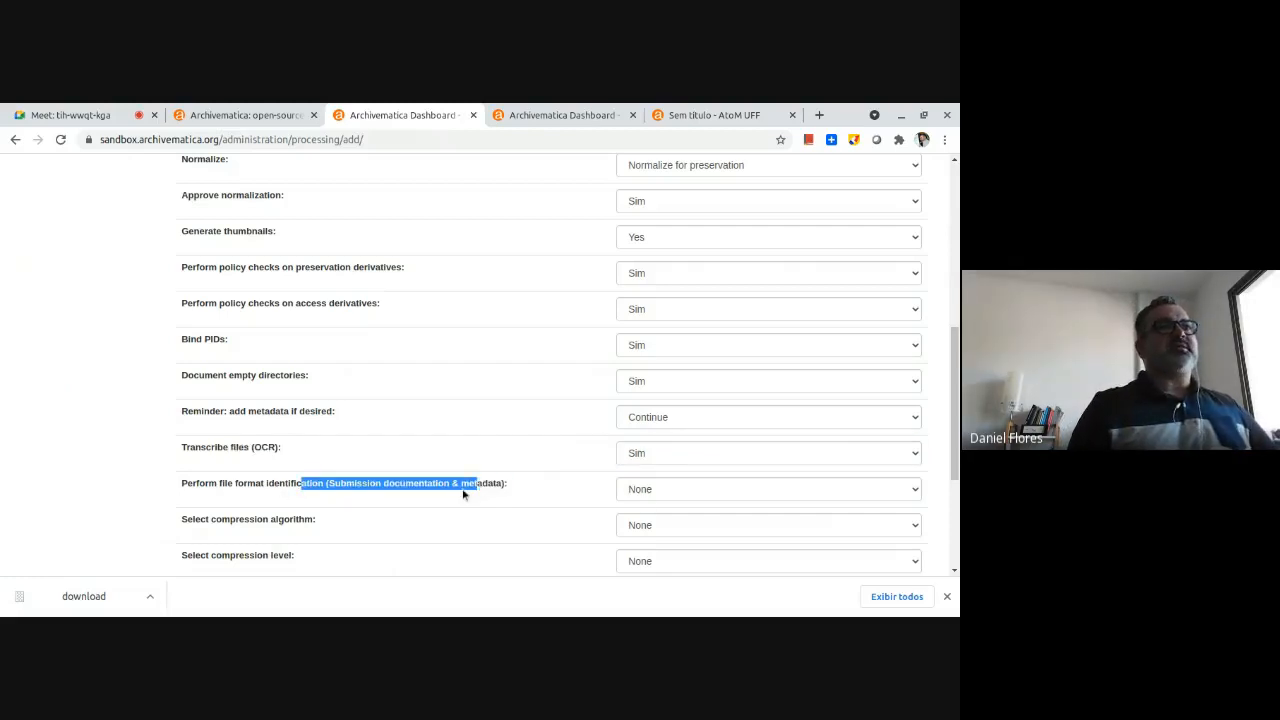
click(655, 496)
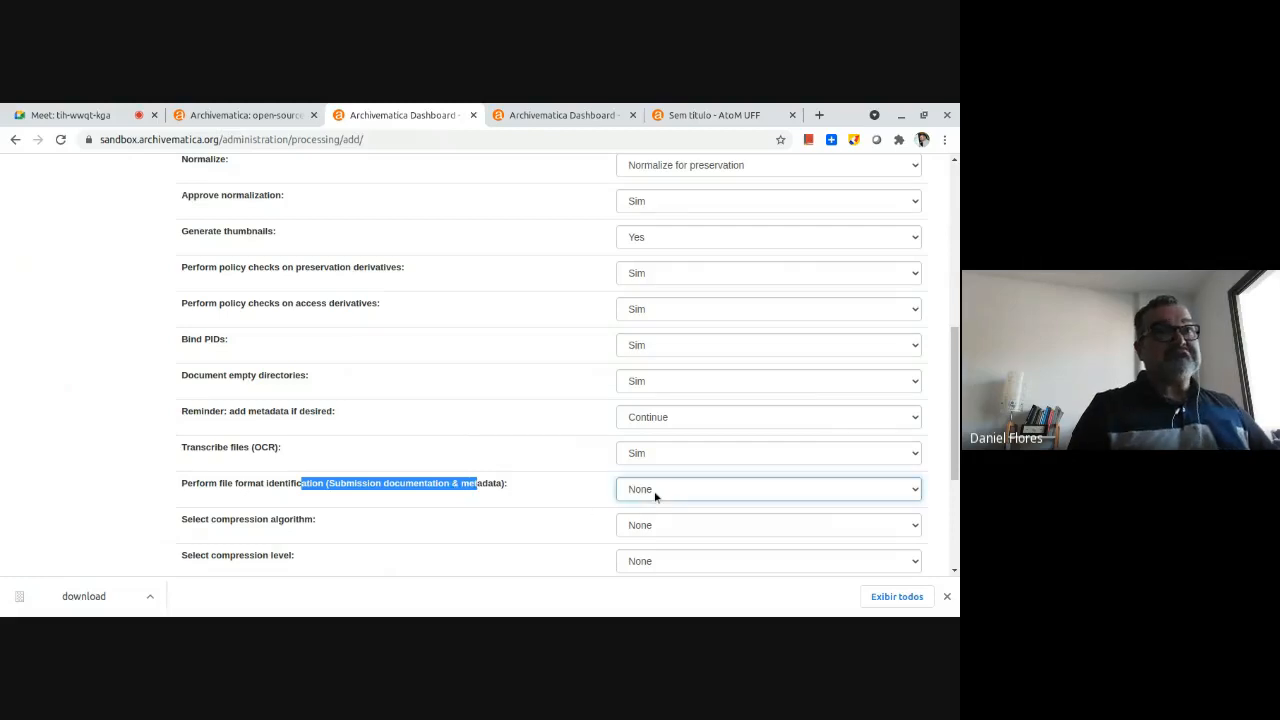
click(655, 526)
Set the compression algorithm to "7z using bzip2" and the compression level to "9 - ultra compression".
scroll(309, 537, down, 2)
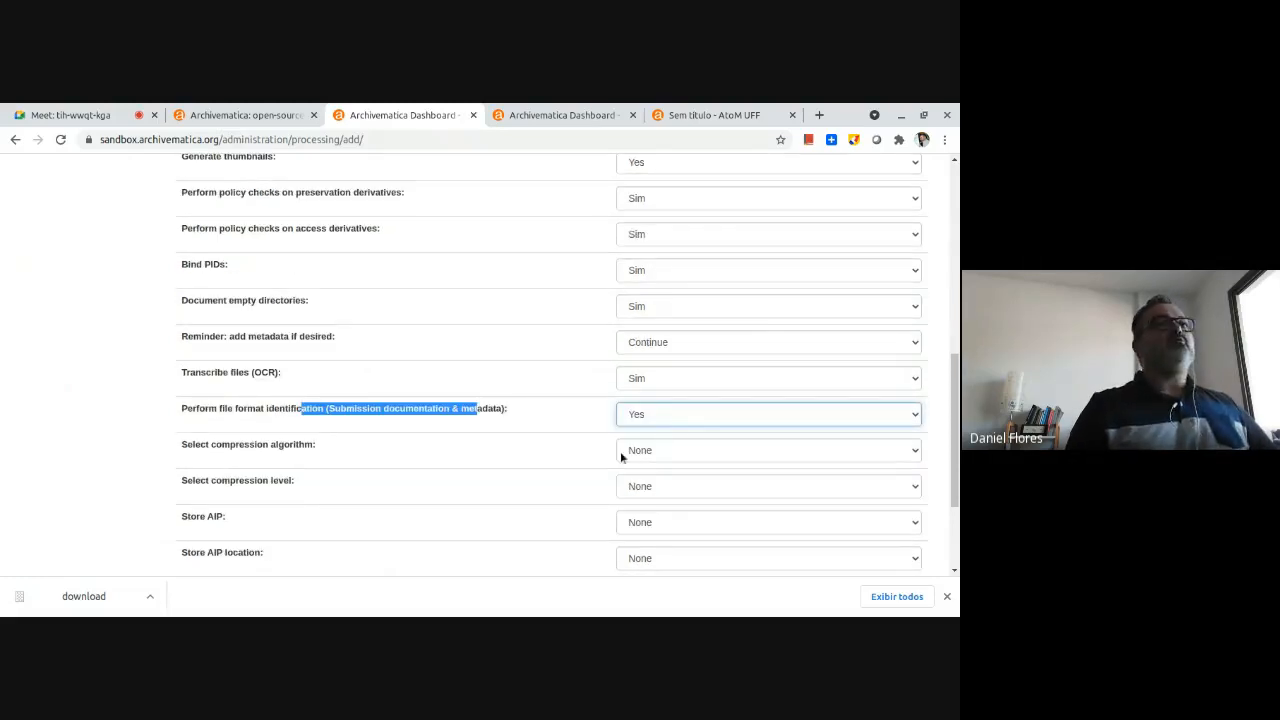
click(673, 452)
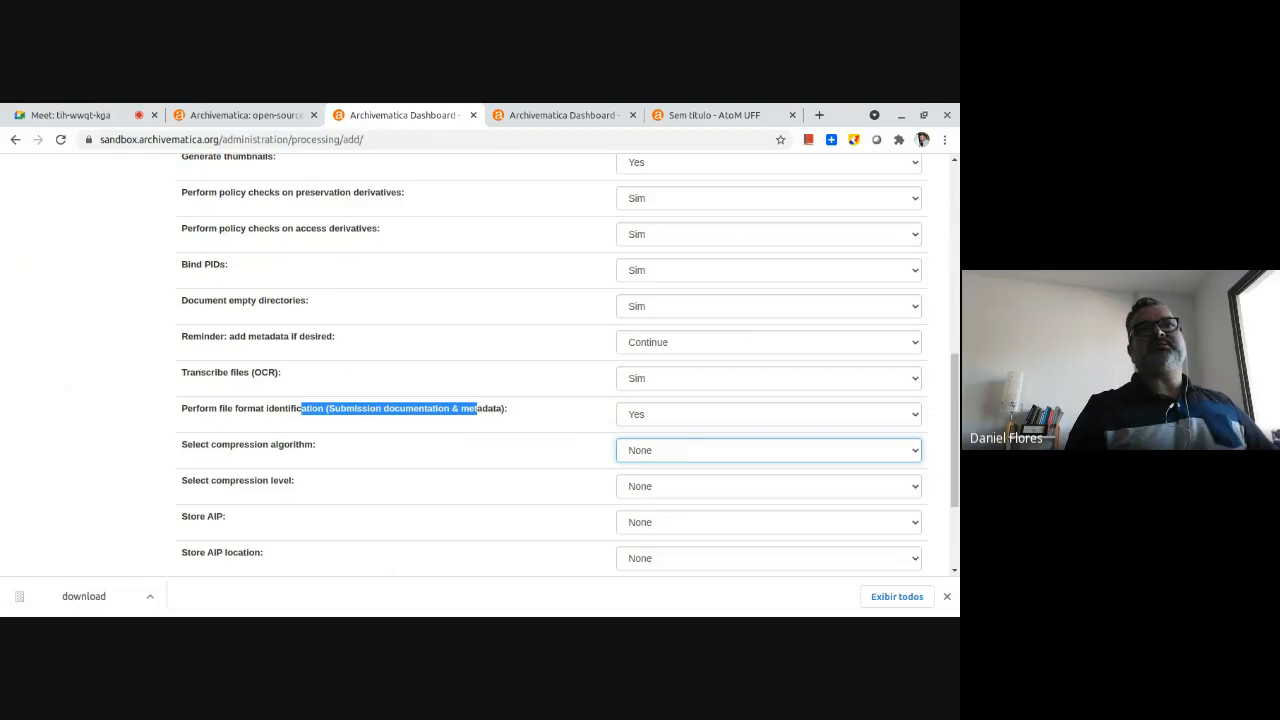
click(668, 487)
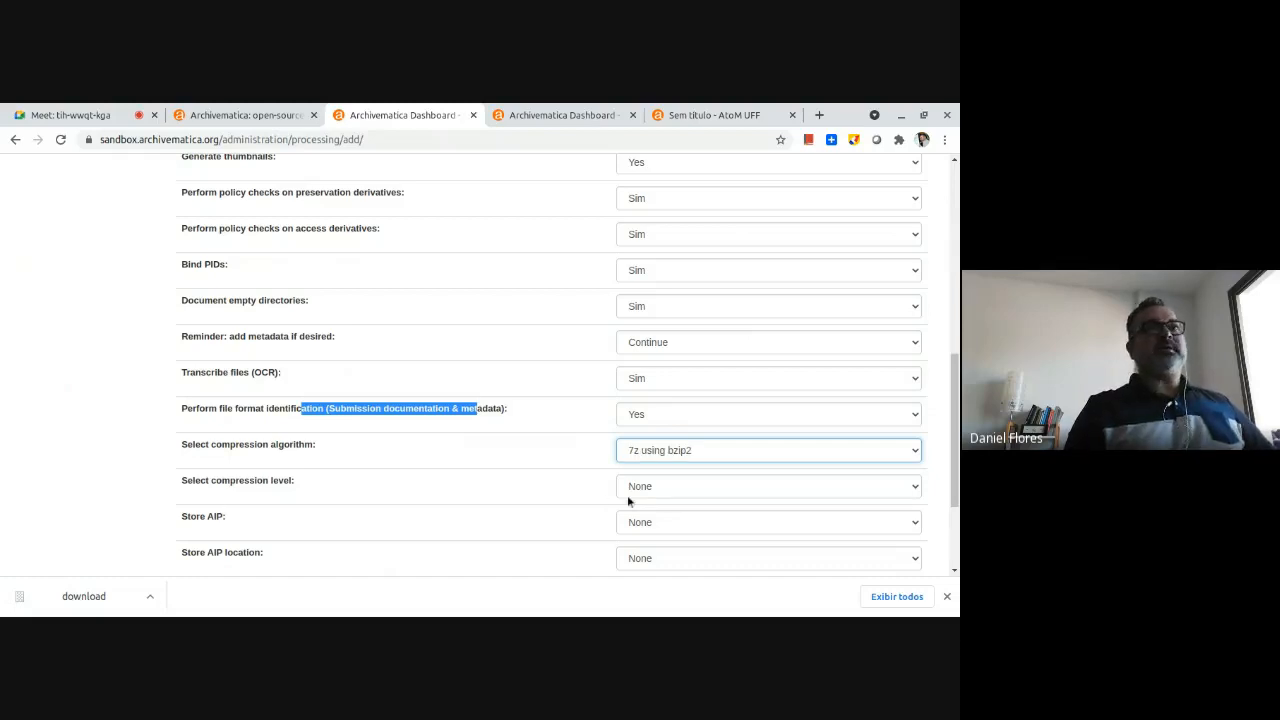
click(678, 495)
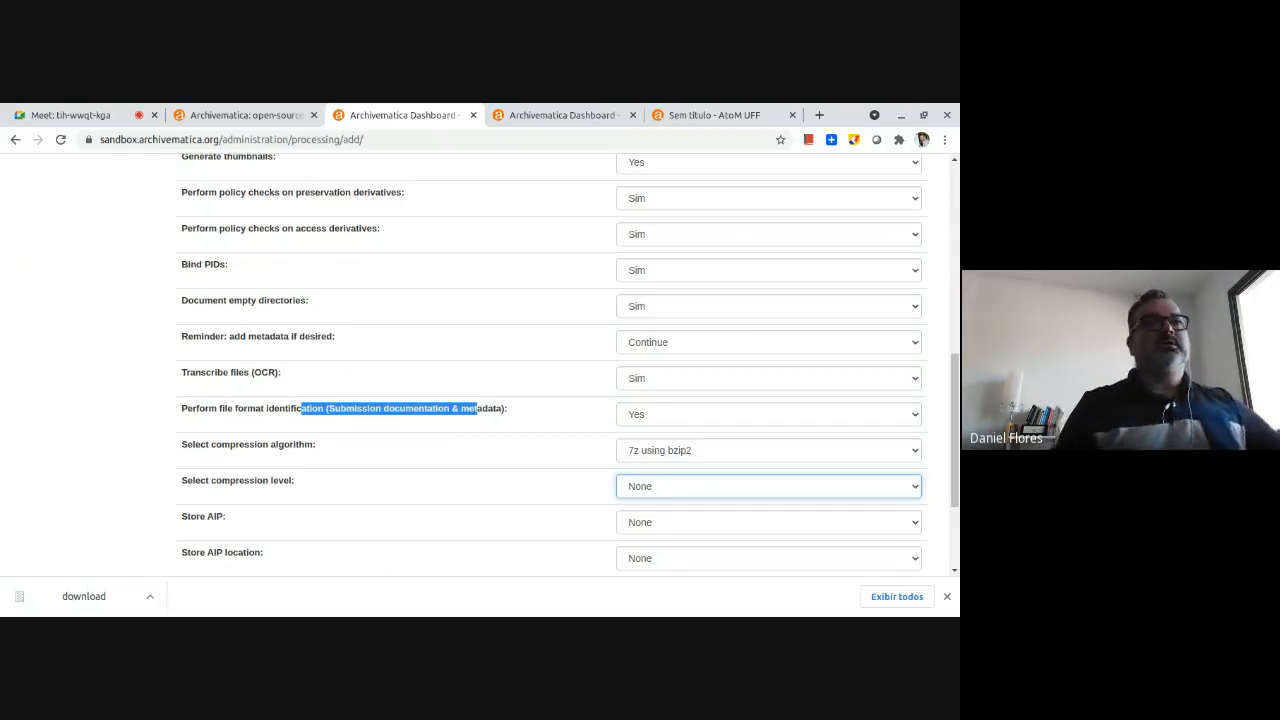
click(682, 568)
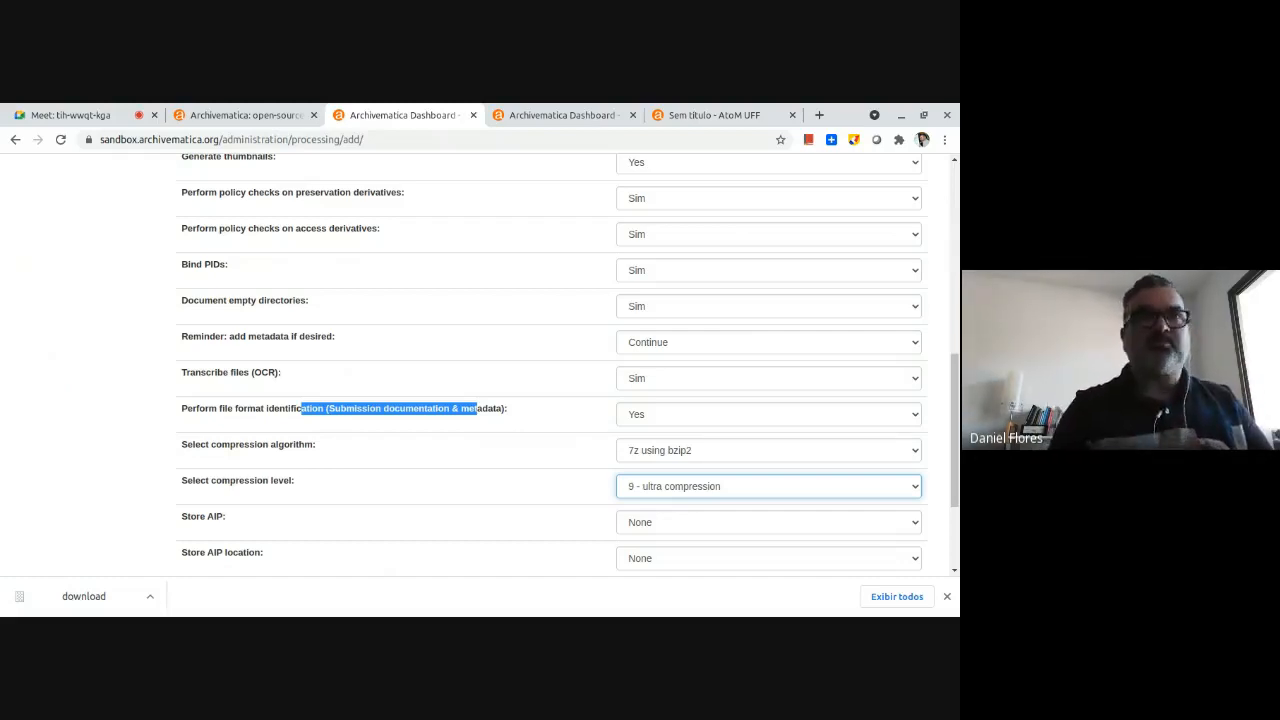
Set Store AIP to Sim and its location to "Store AIP in standard Archivematica Directory".
scroll(300, 494, down, 2)
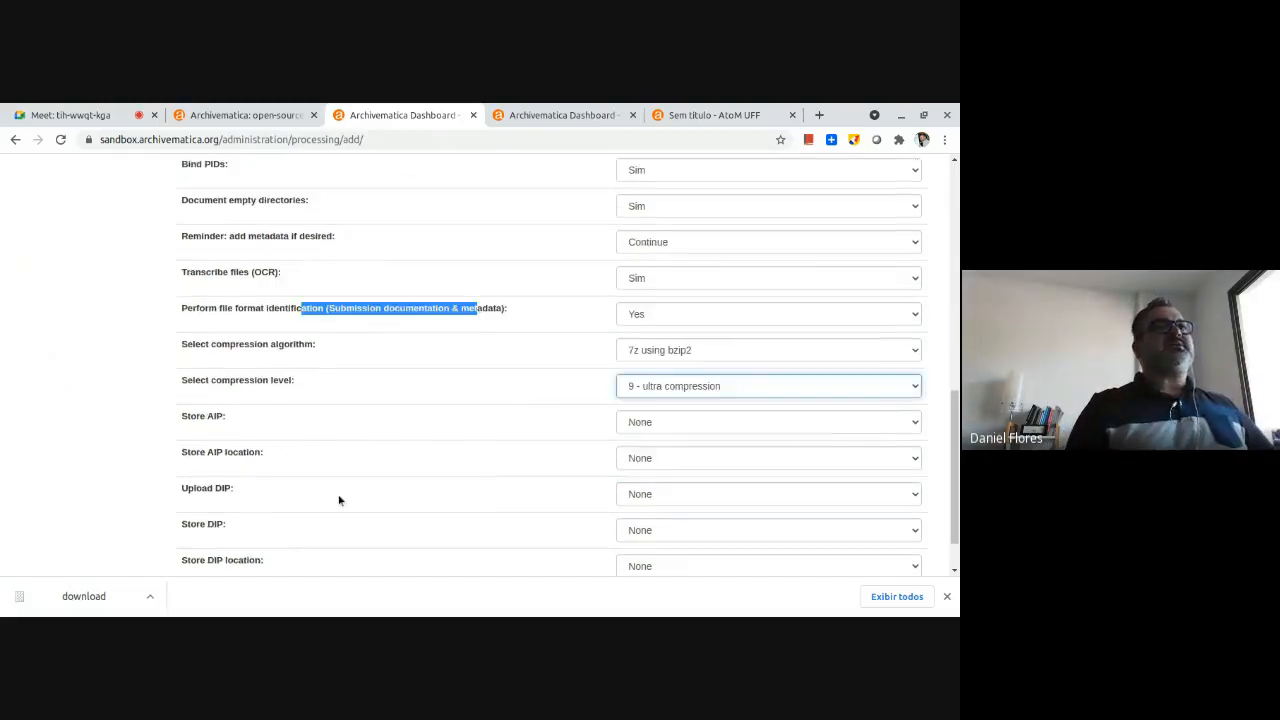
click(669, 411)
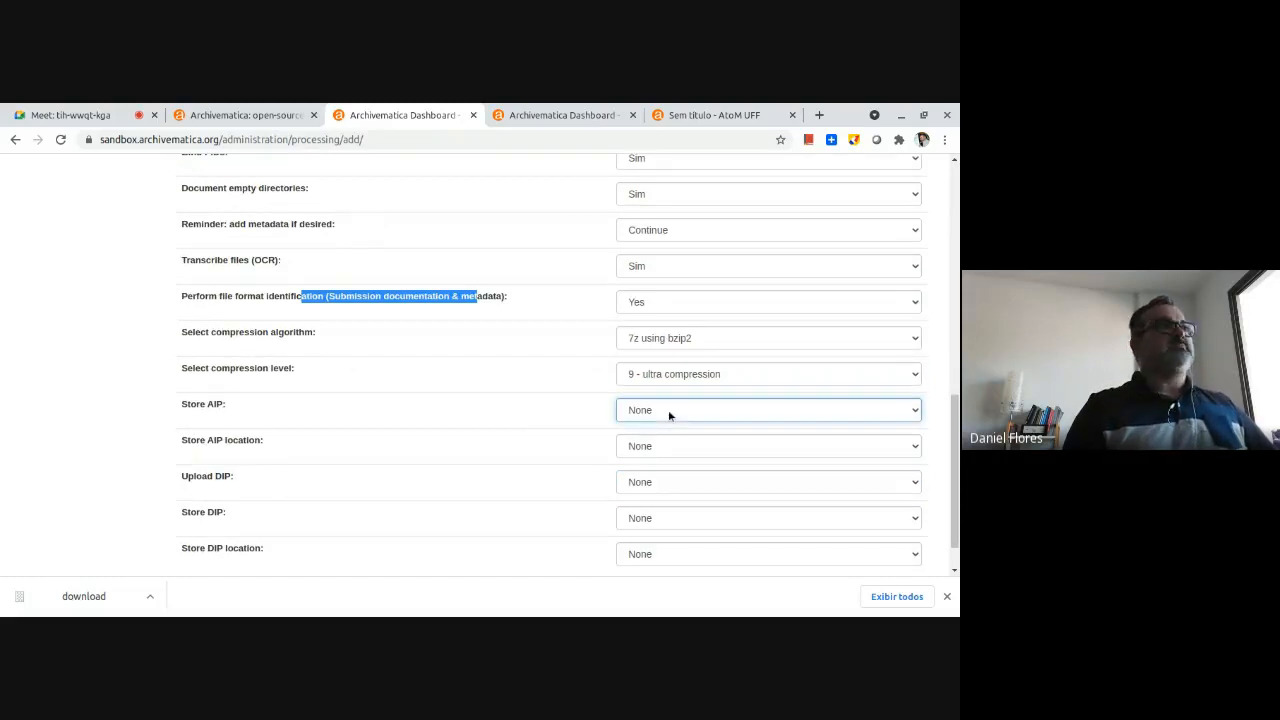
click(667, 446)
click(641, 446)
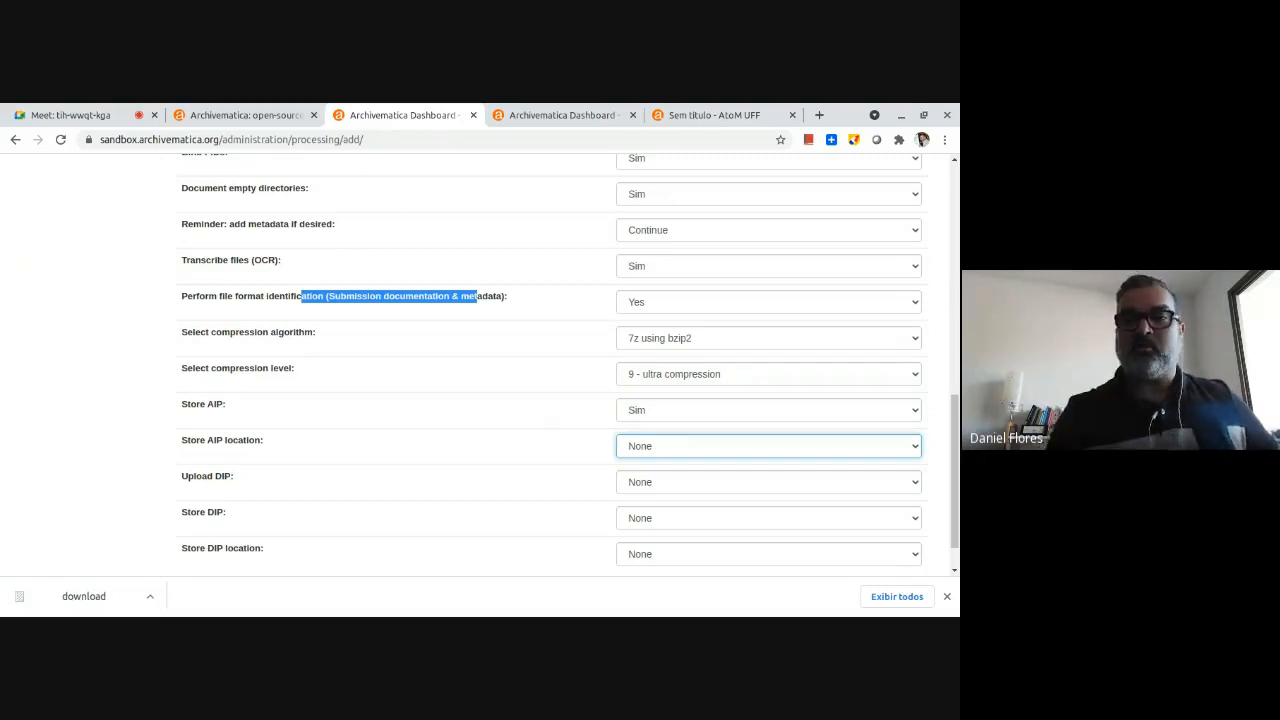
click(728, 490)
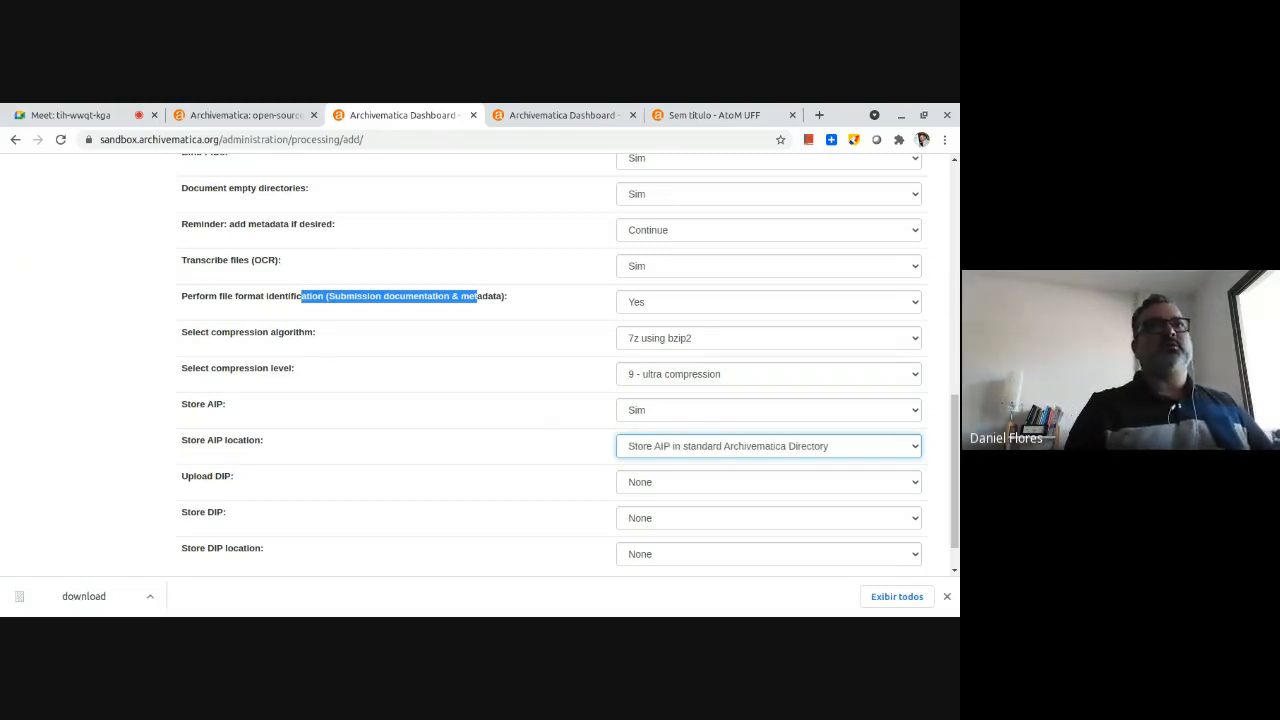
Set Upload DIP to "Do not upload DIP" and Store DIP to "Store DIP".
click(672, 483)
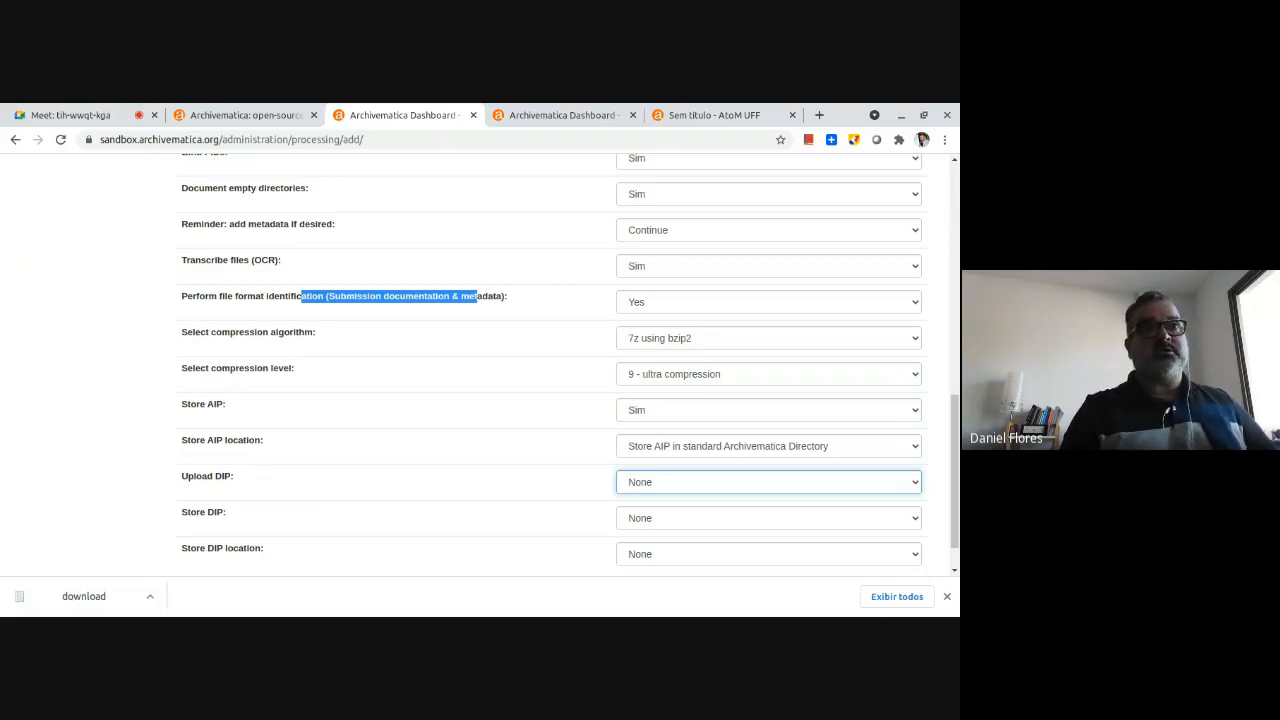
click(672, 532)
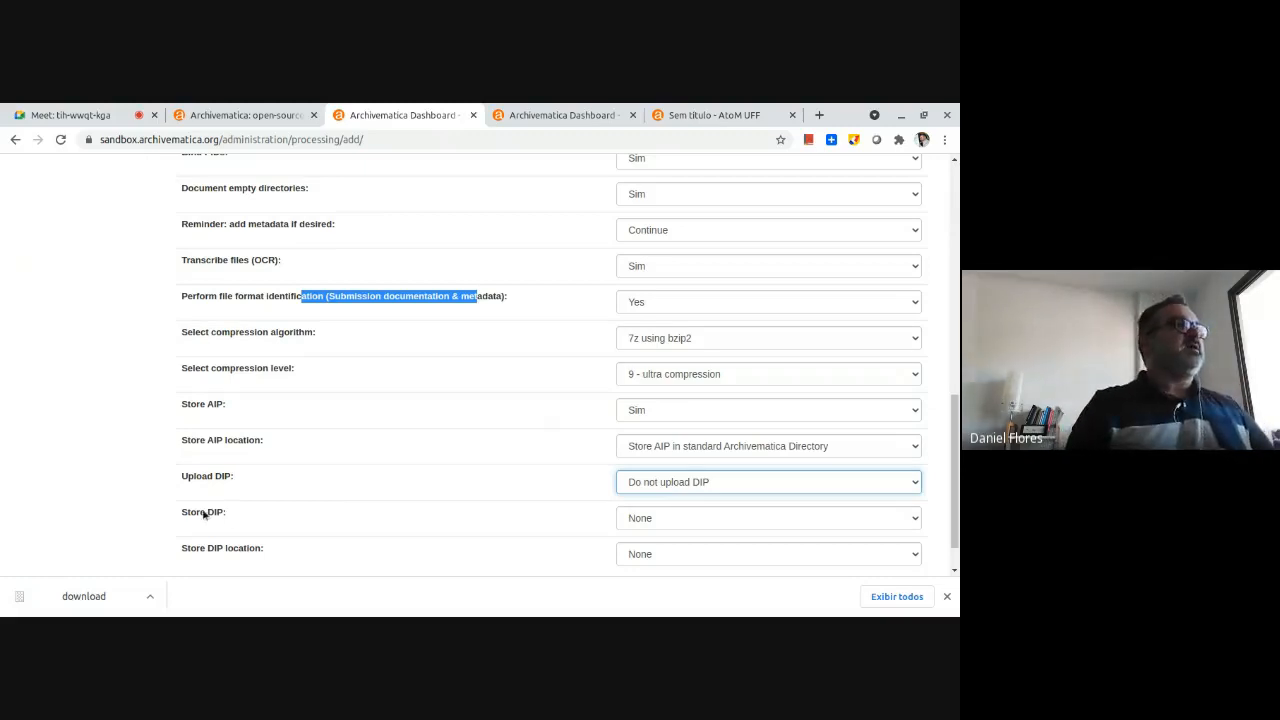
drag(206, 517, 254, 515)
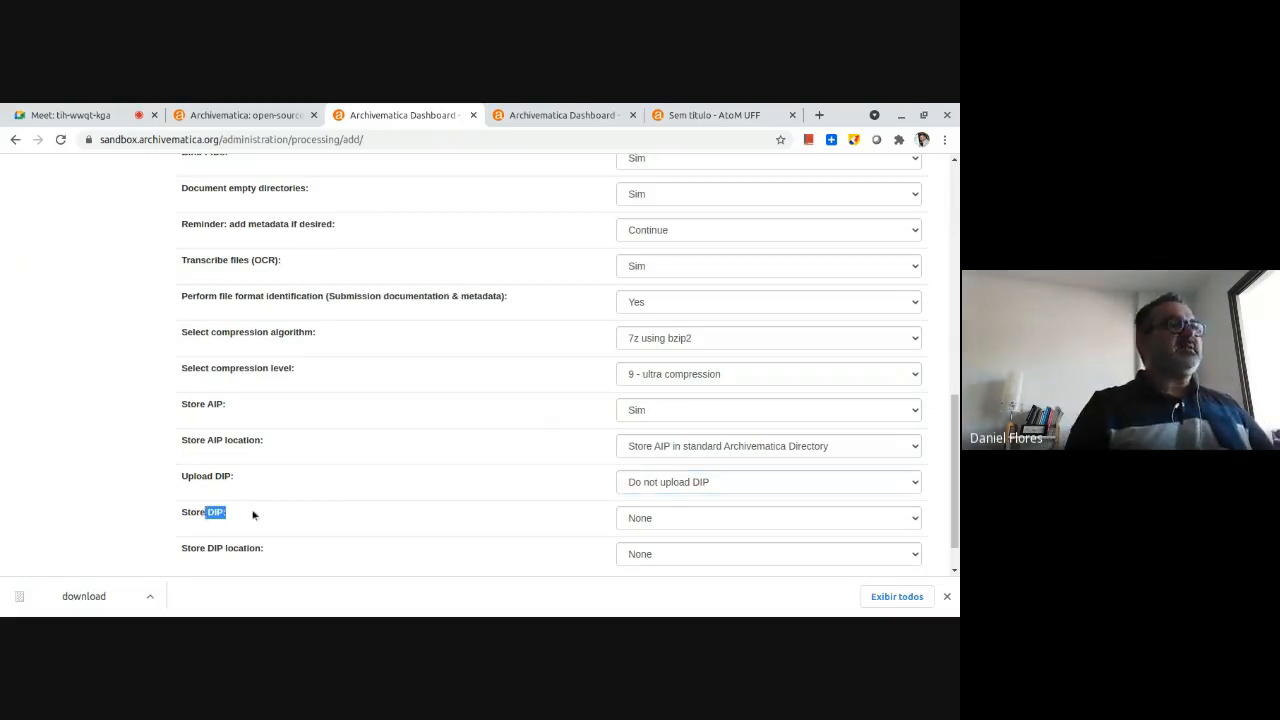
click(665, 518)
click(666, 547)
Set the DIP location to "Store DIP in standard Archivematica Directory" and save the processing configuration.
scroll(196, 509, down, 1)
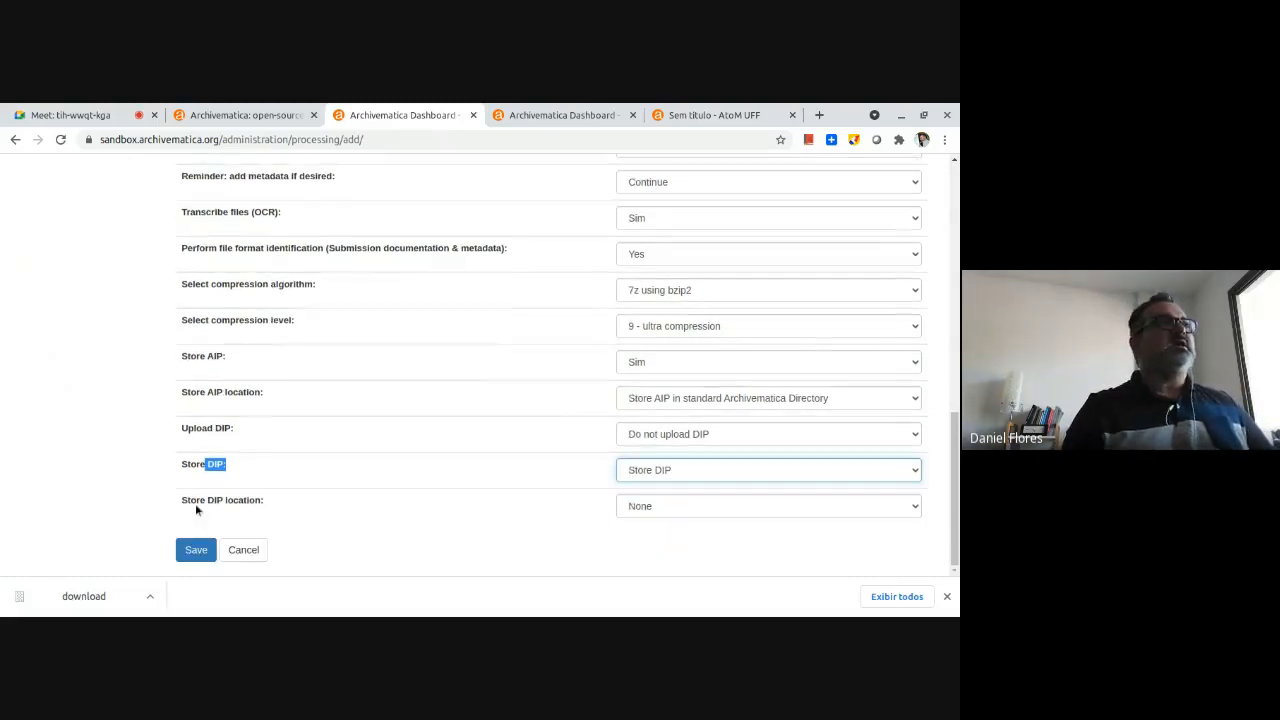
drag(197, 505, 250, 503)
click(672, 518)
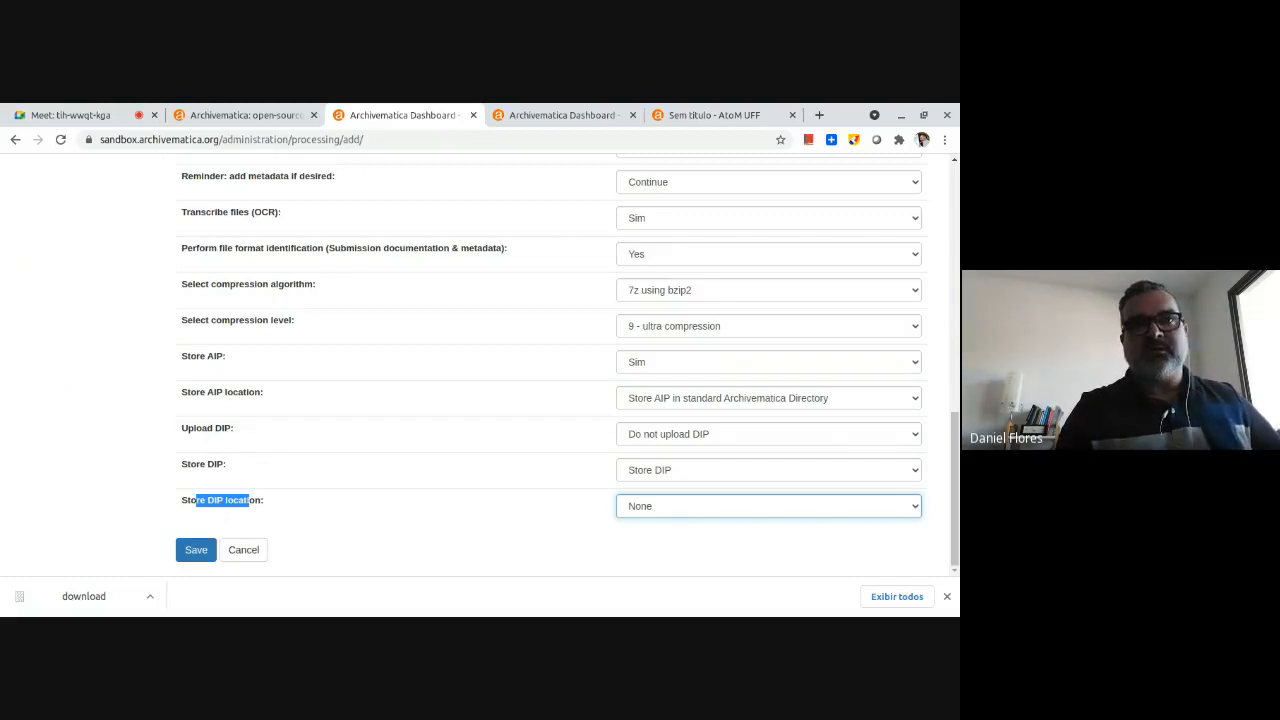
key(Down)
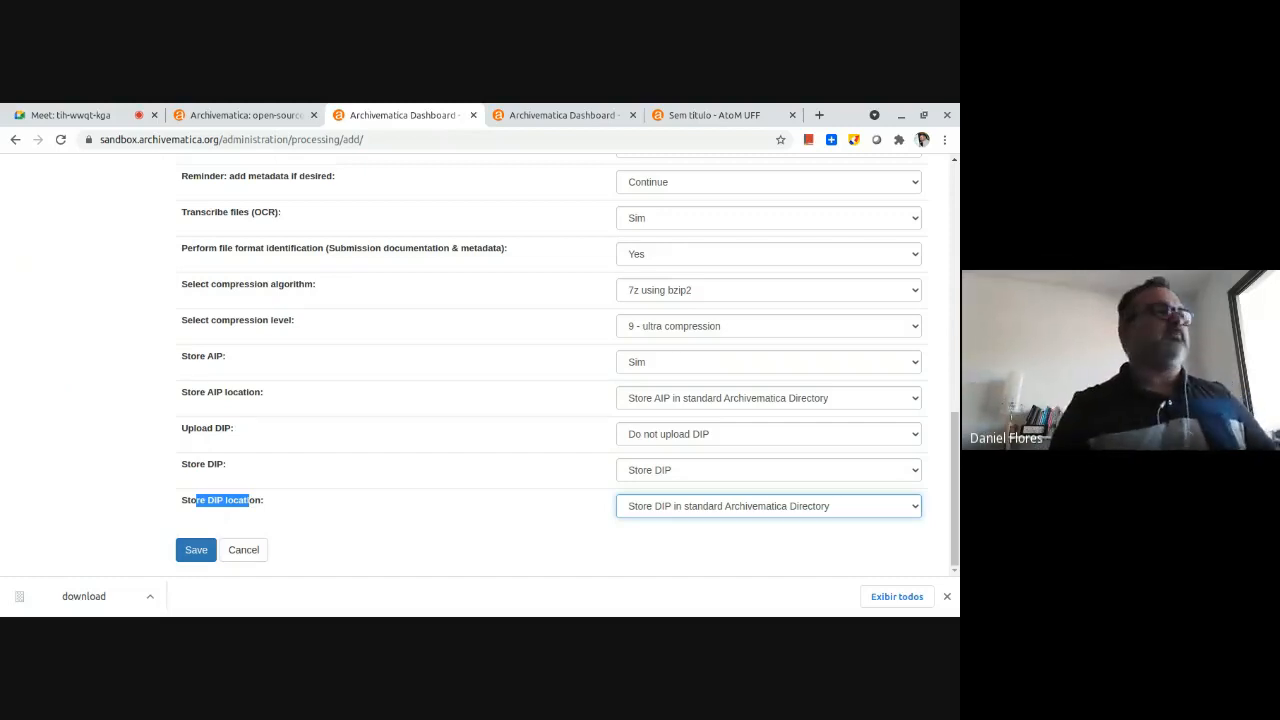
click(196, 550)
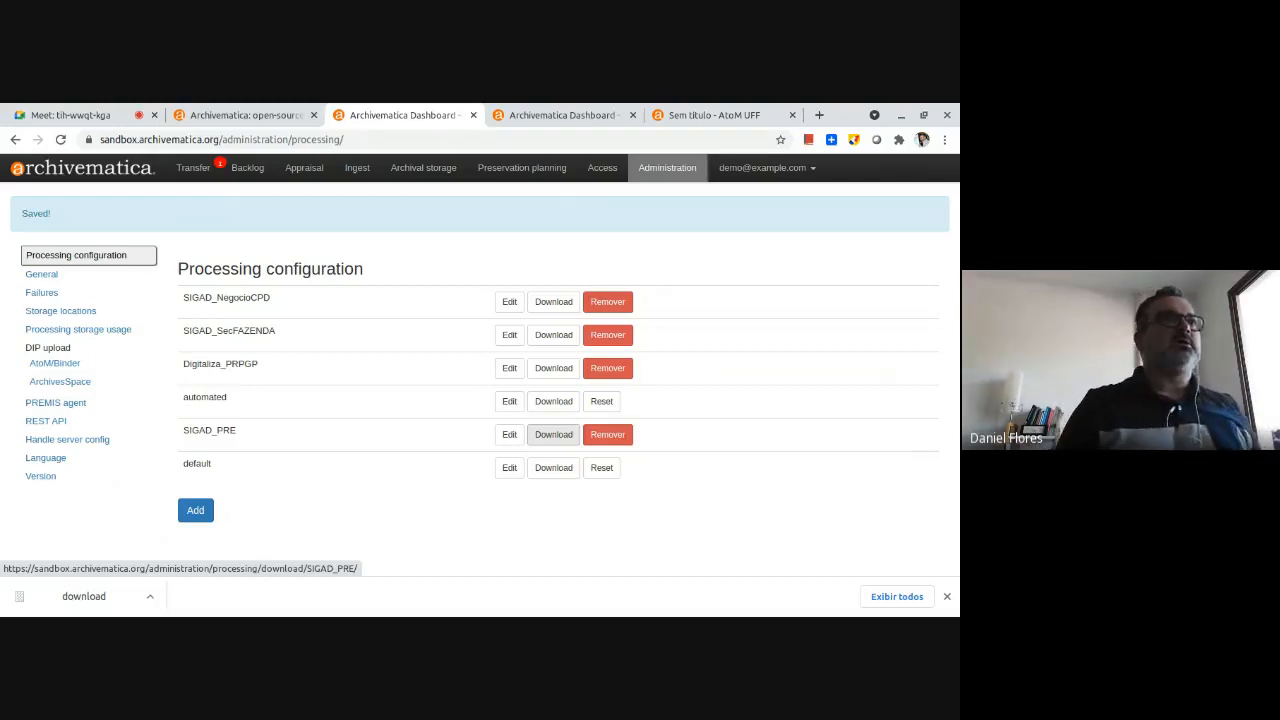
Download the SIGAD_PRE processing configuration and review its preconfigured choices in the XML file.
click(560, 435)
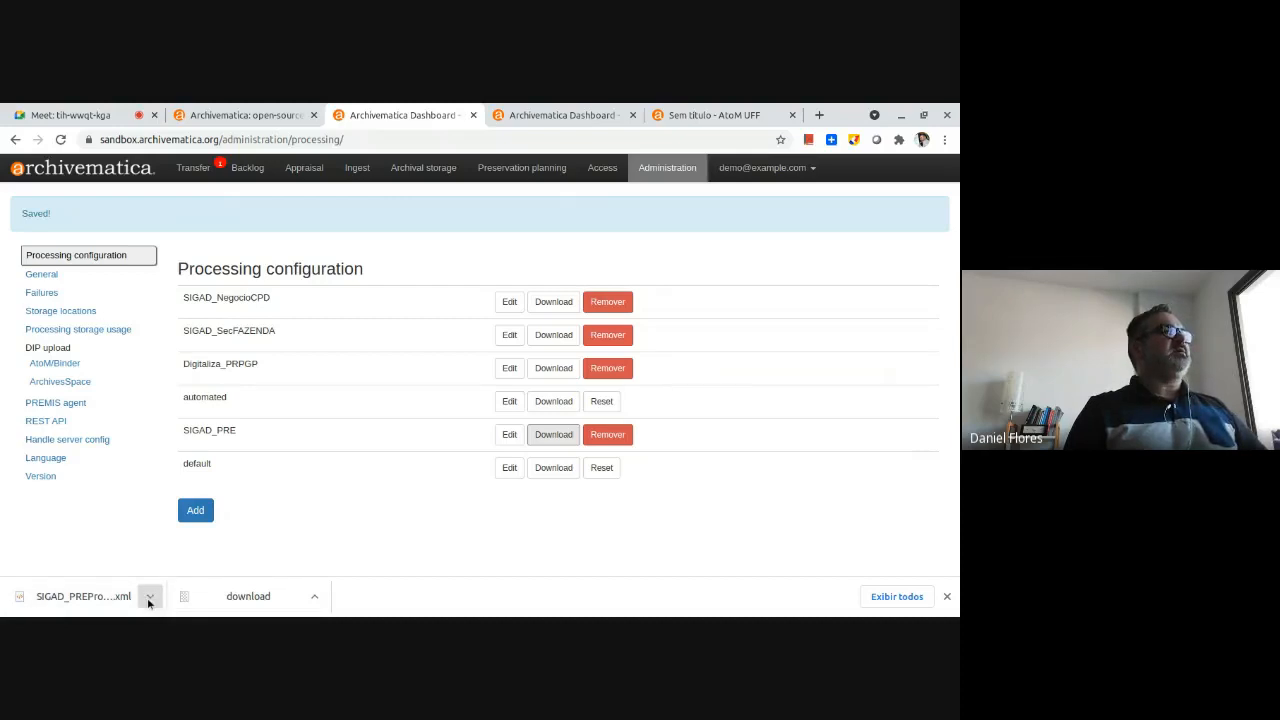
click(193, 515)
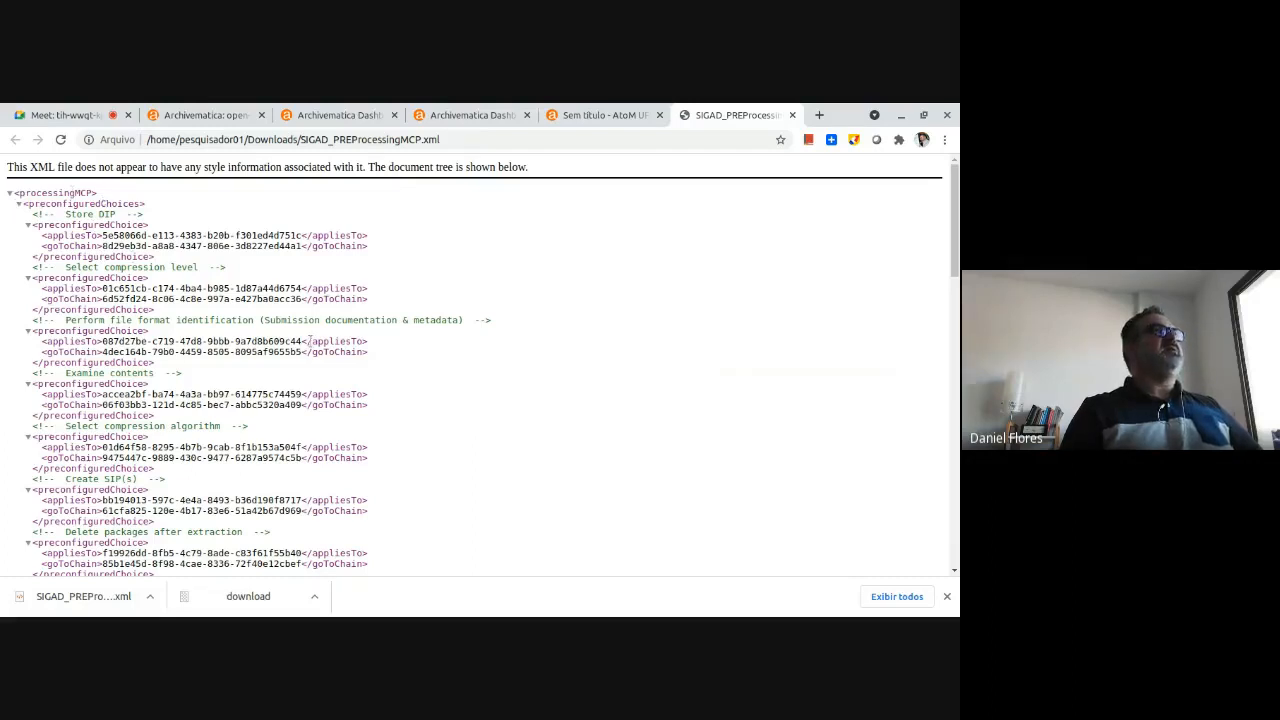
scroll(310, 340, down, 1)
scroll(310, 340, down, 10)
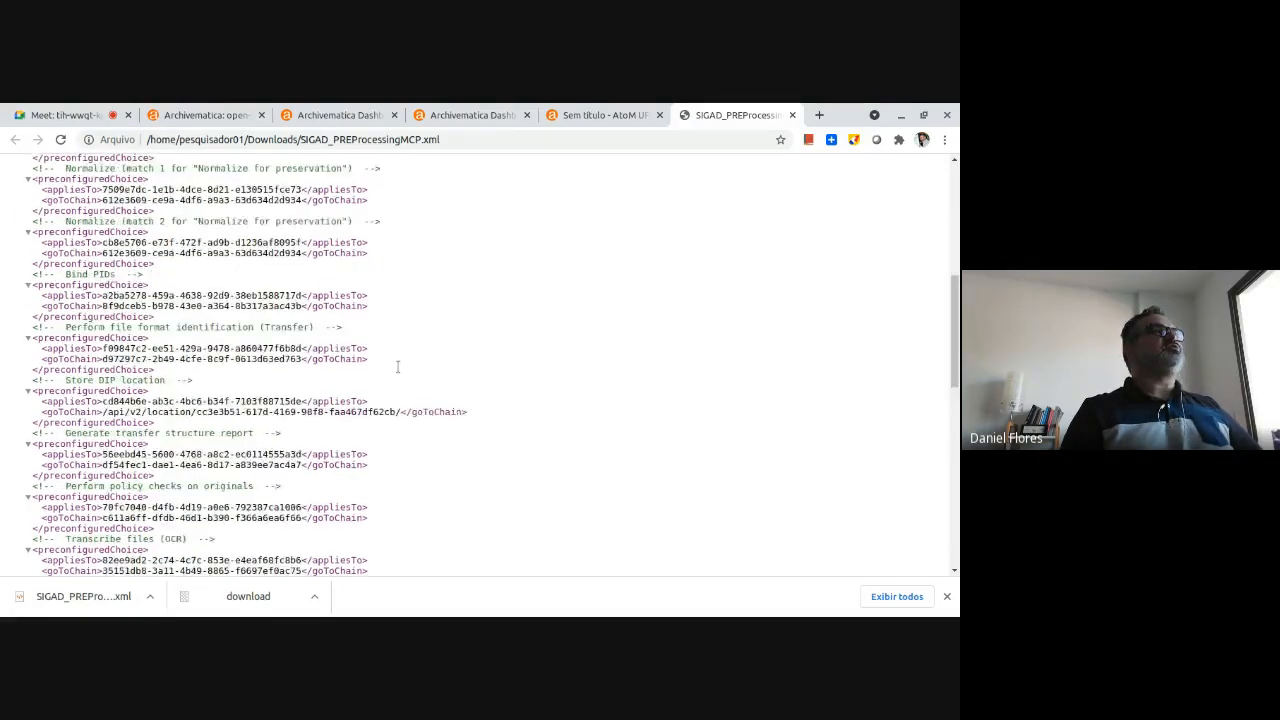
scroll(418, 398, down, 4)
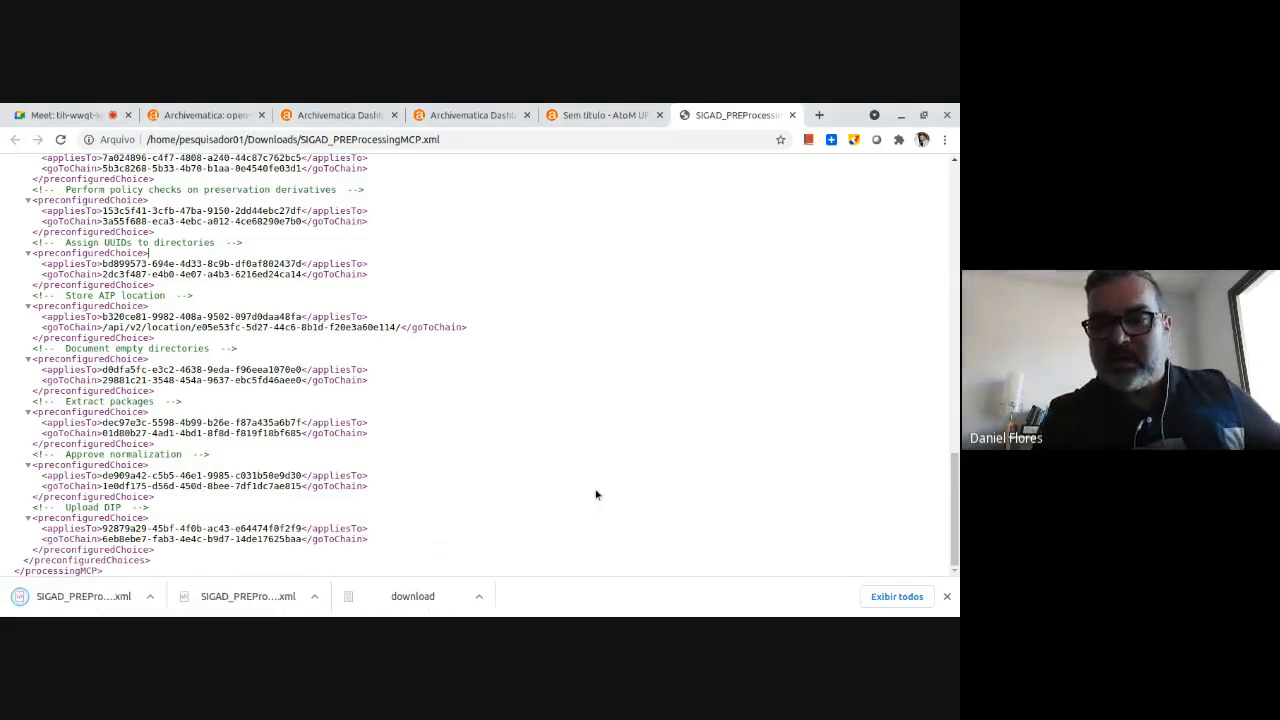
Return to the Archivematica dashboard and enter SIGAD_PRE as the name of a new transfer.
click(320, 115)
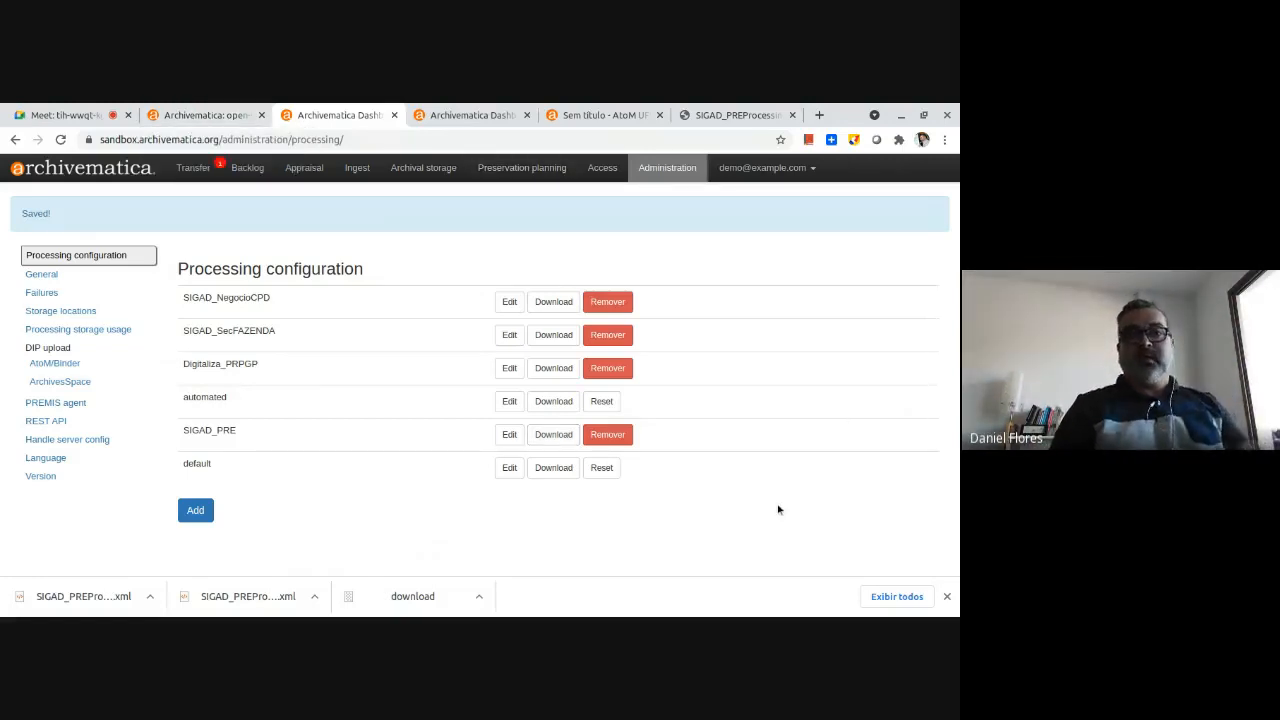
click(194, 168)
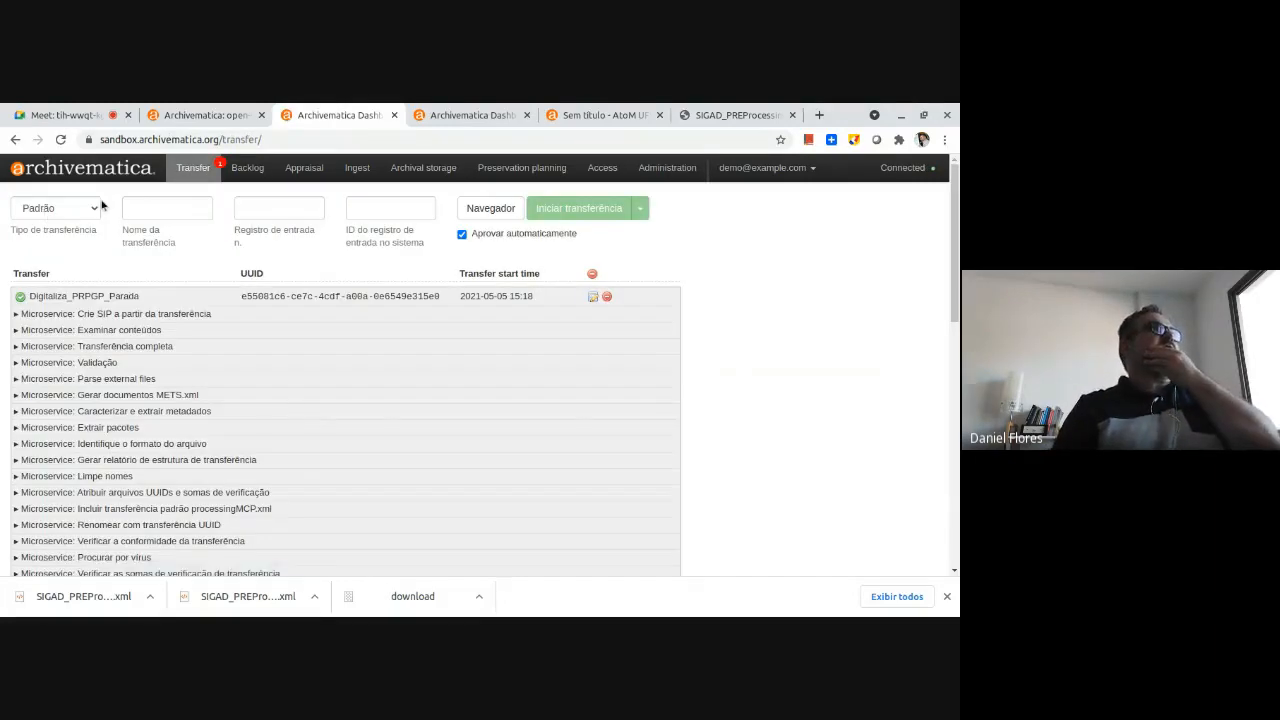
click(170, 207)
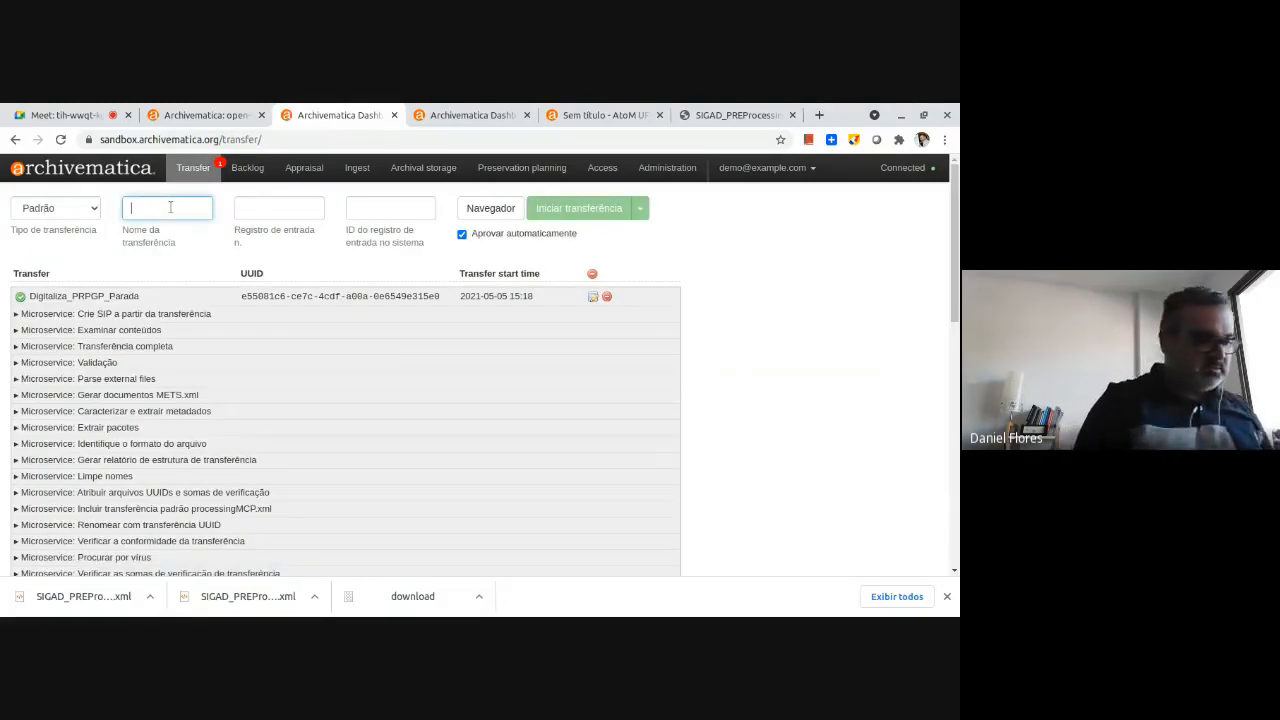
text(SIGAD_PRE)
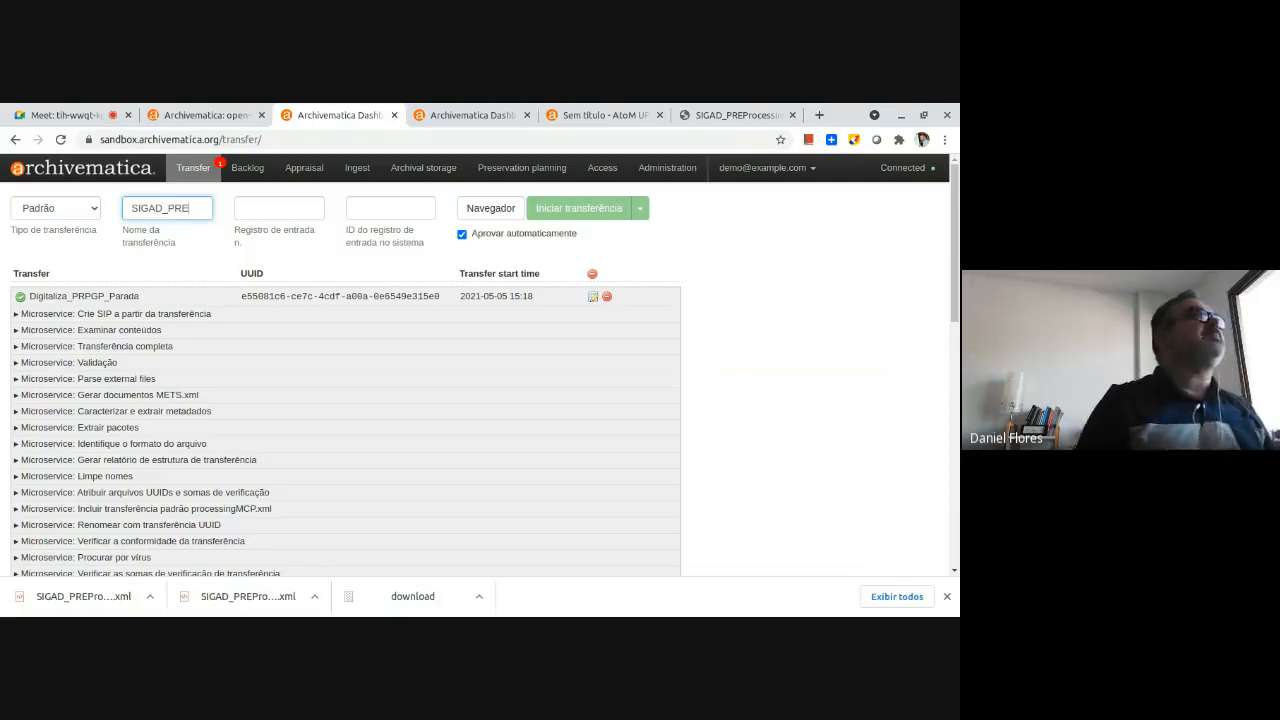
Check the packages held in archival storage and return to the transfers page.
click(514, 172)
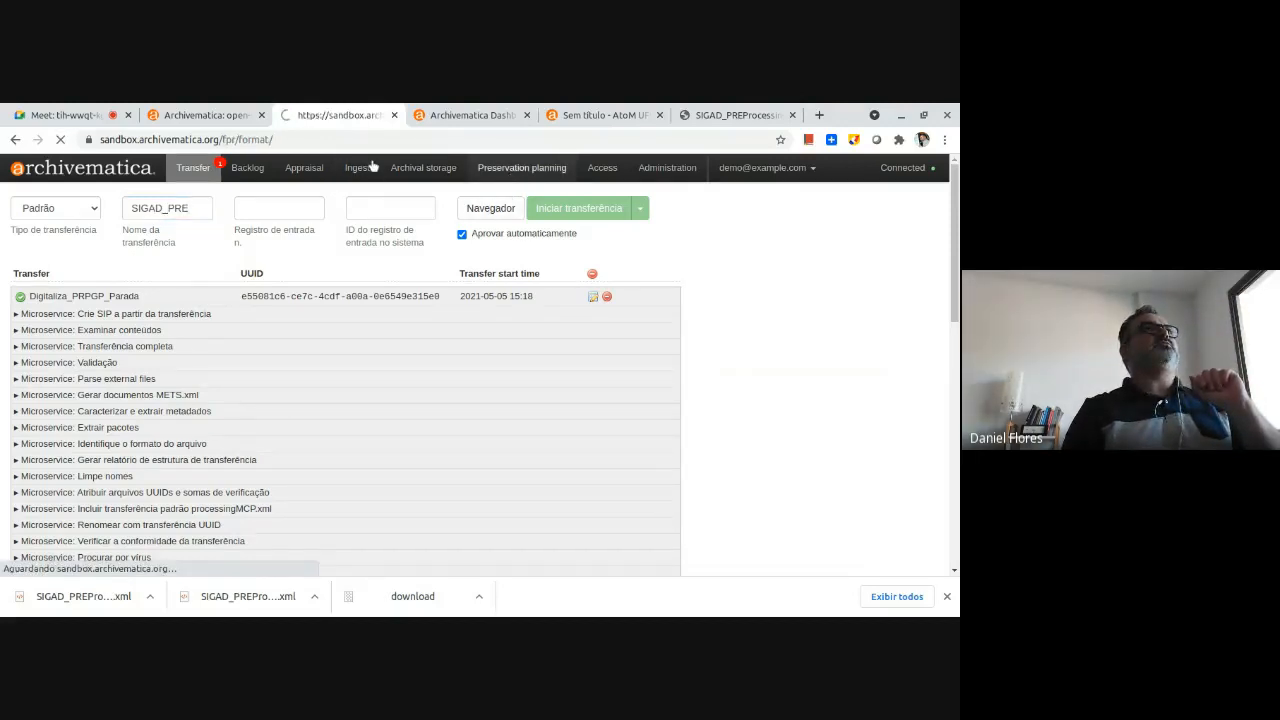
click(413, 167)
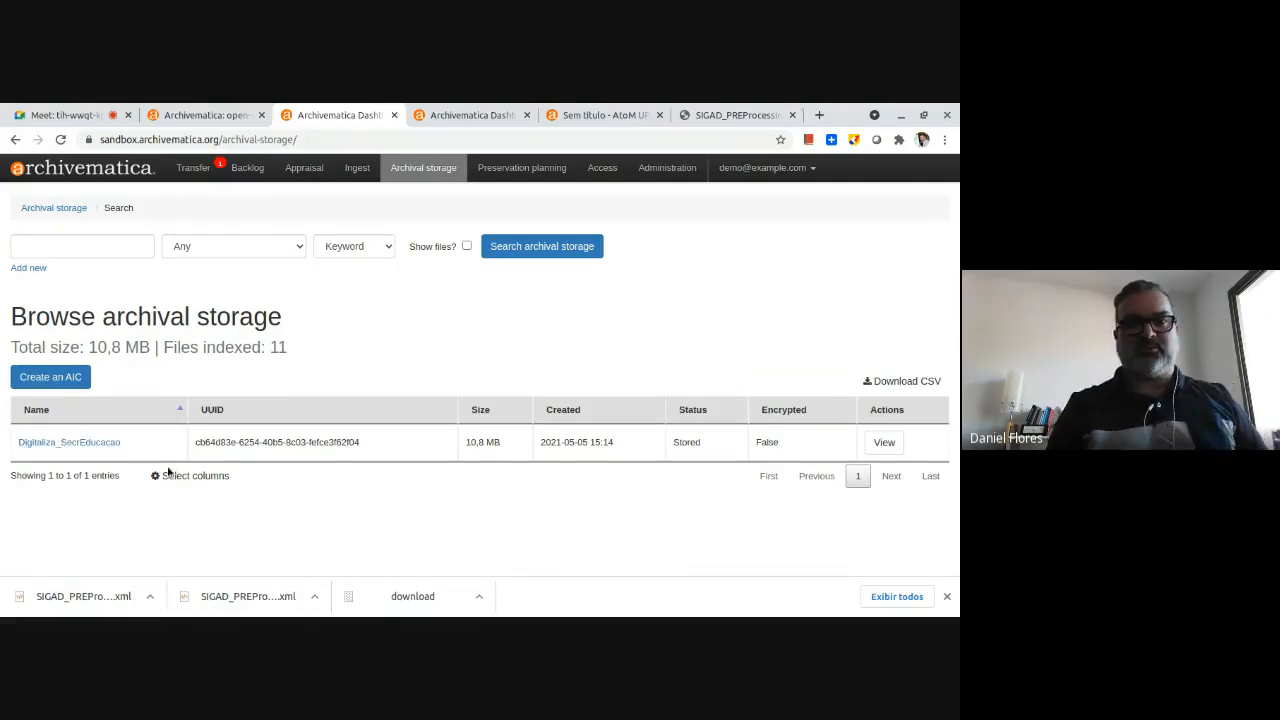
click(205, 169)
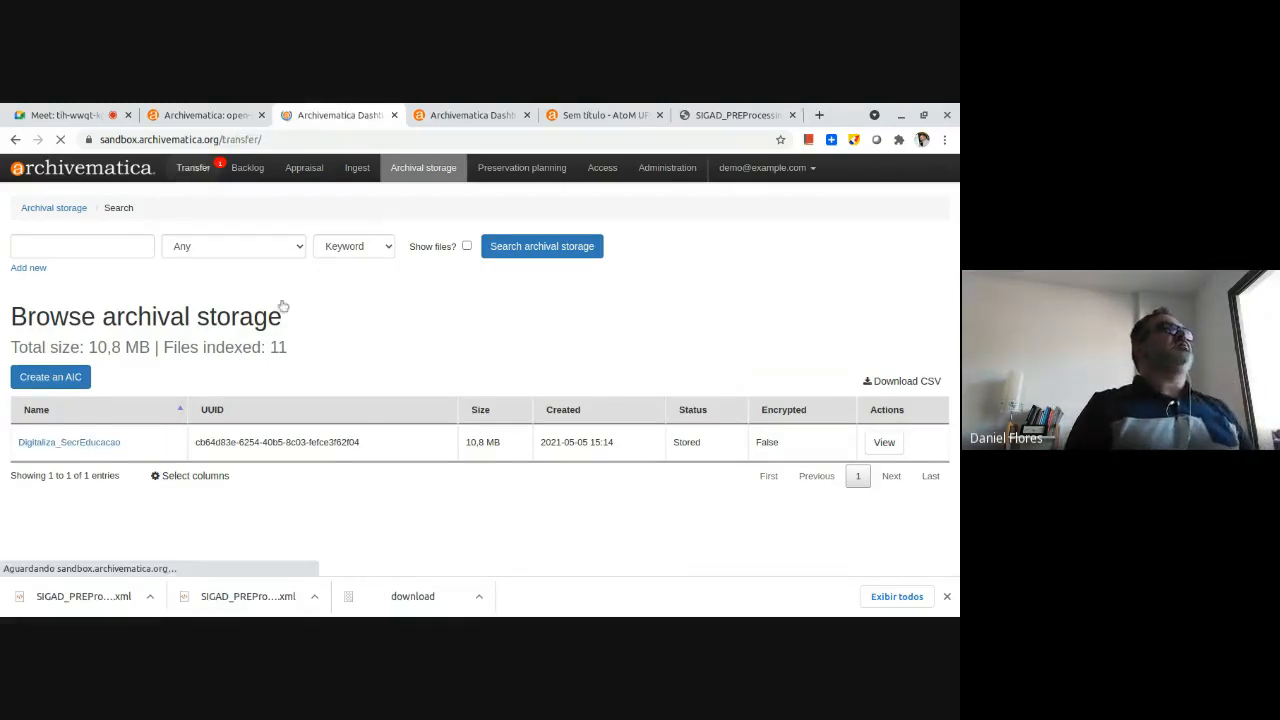
Name the new transfer SIGAD_PRE and set its accession number to 558.
click(165, 208)
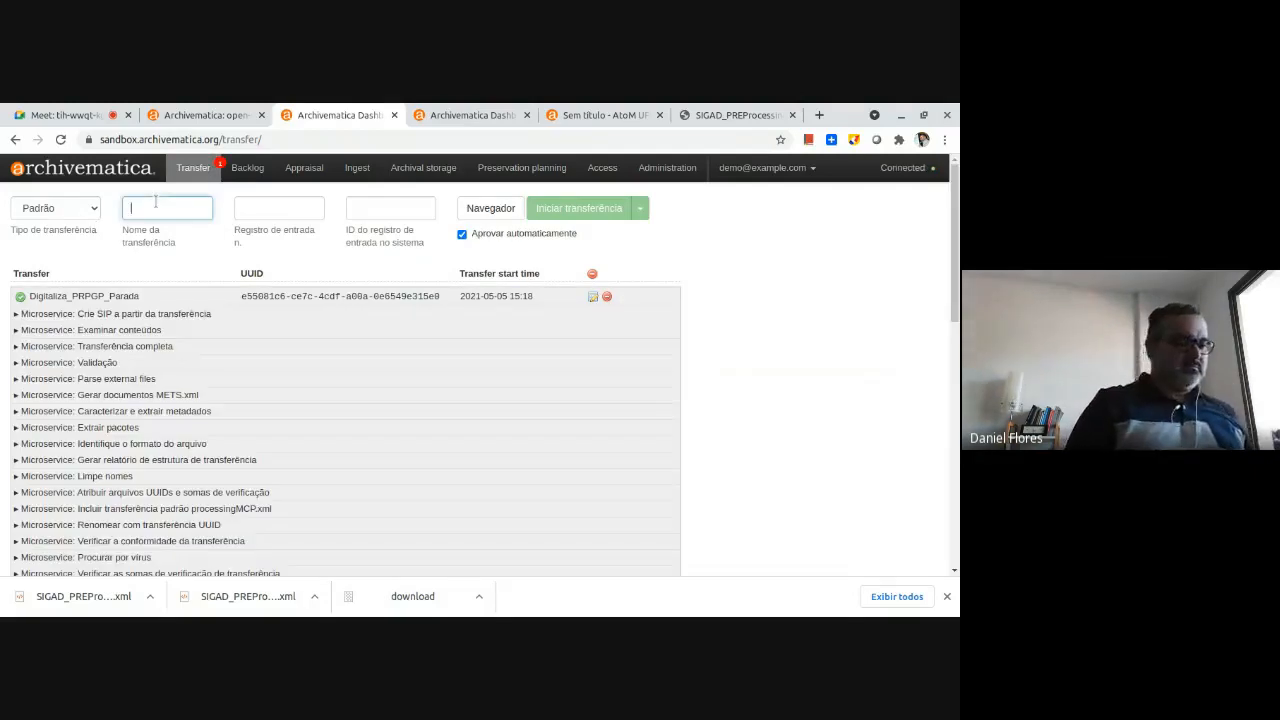
text(SIGAD_PRE)
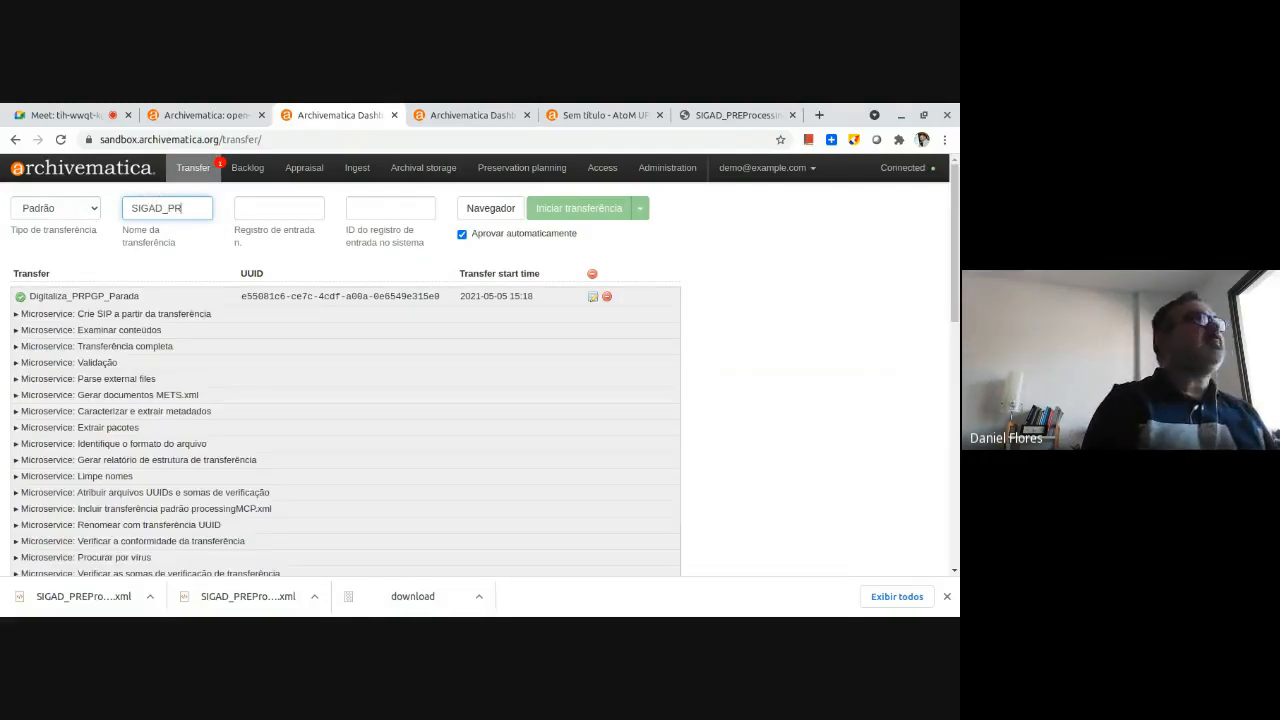
key(Tab)
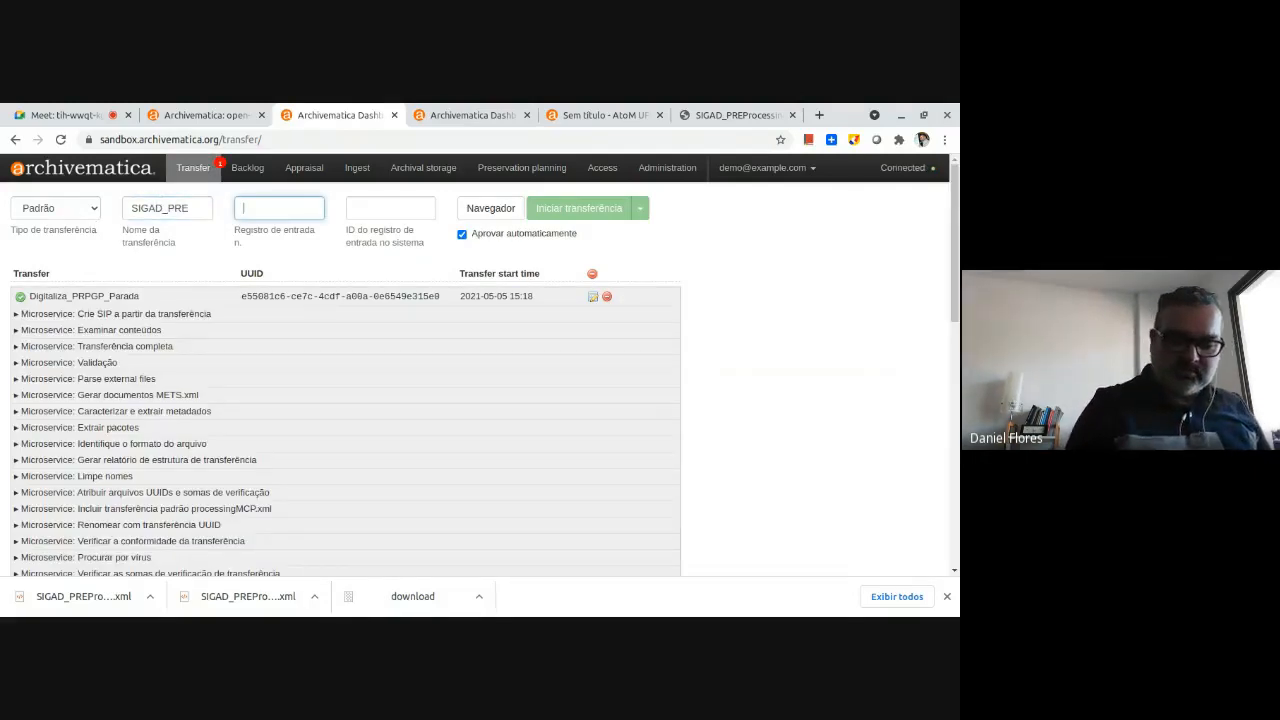
text(558)
key(Tab)
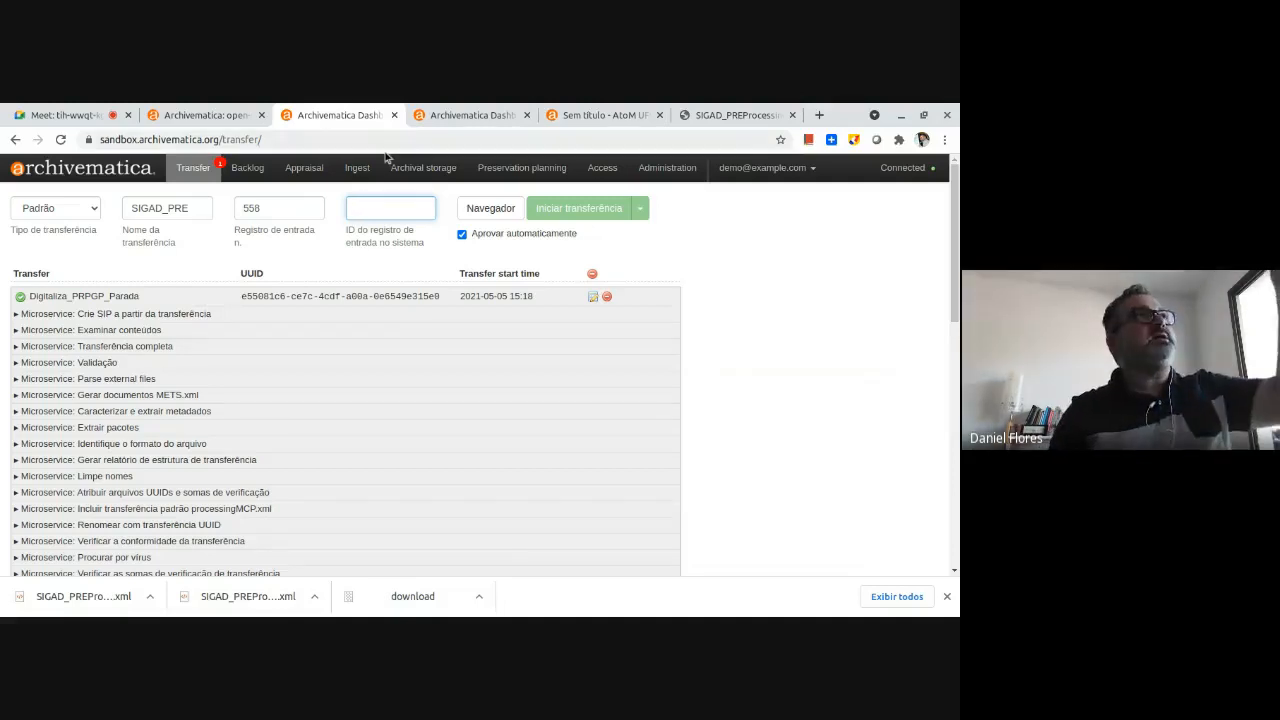
Enter Serie-200 as the new transfer's system accession ID.
text(S)
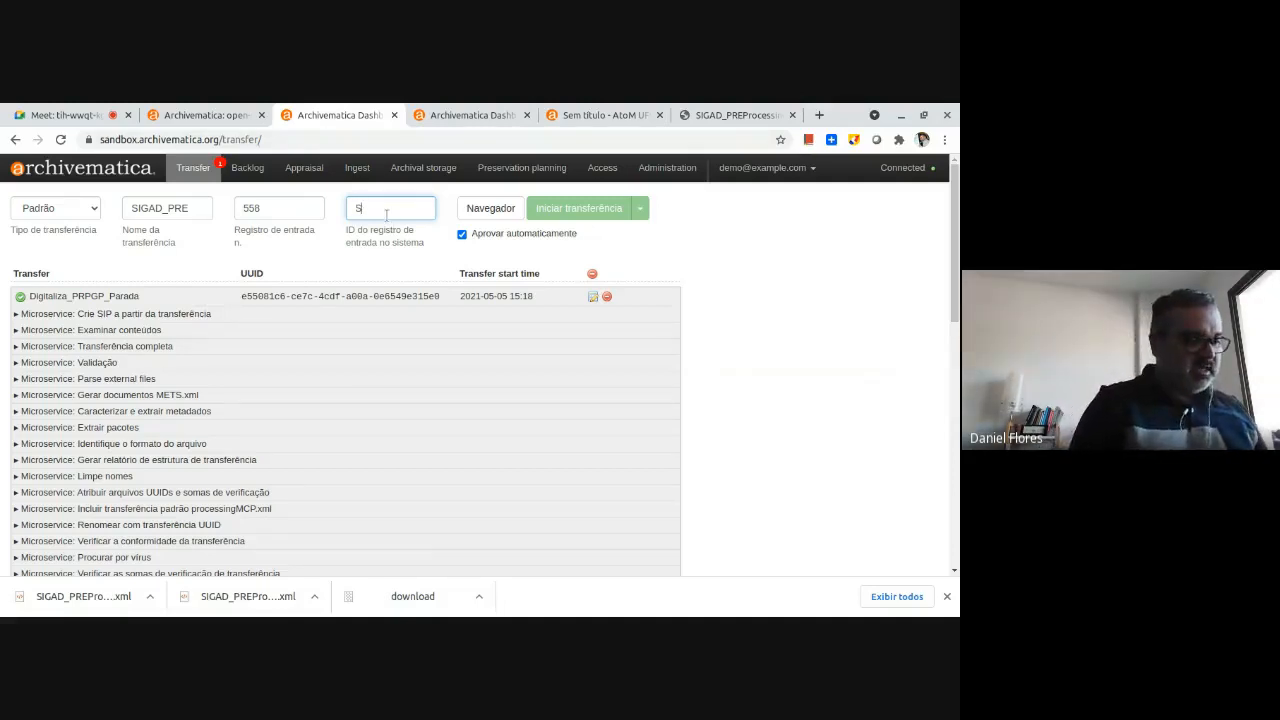
text(erie-)
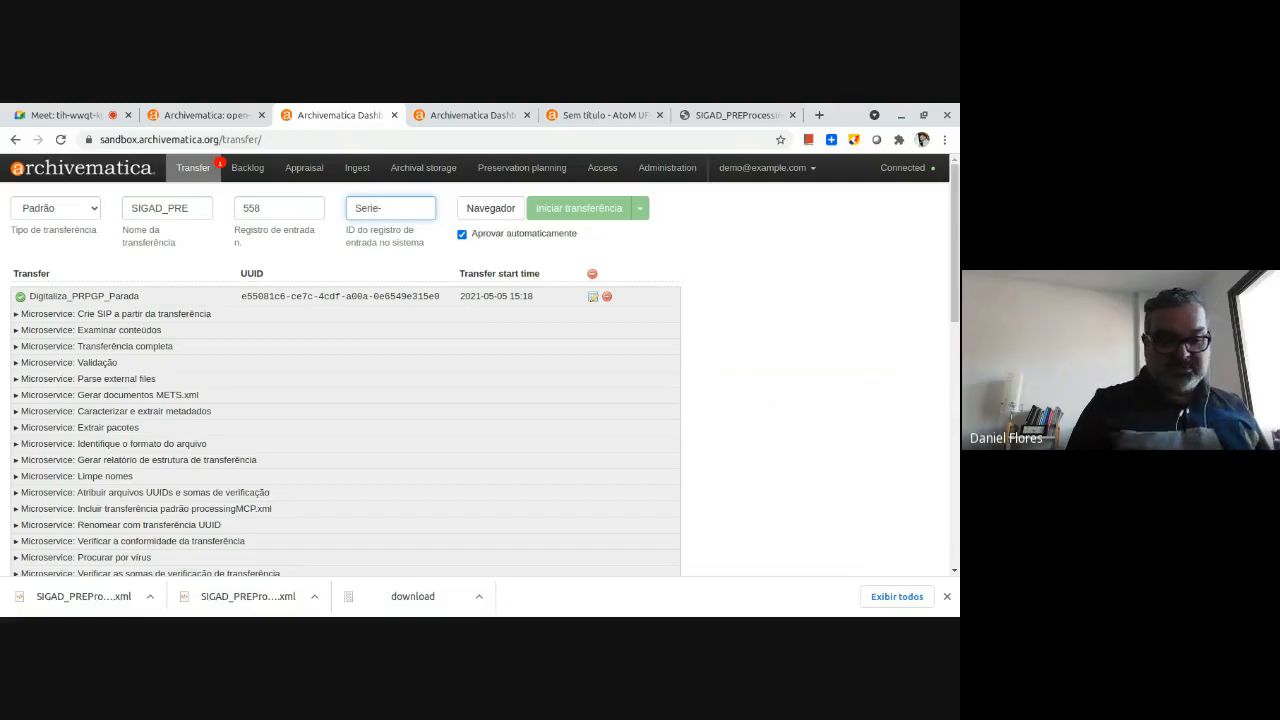
text(150)
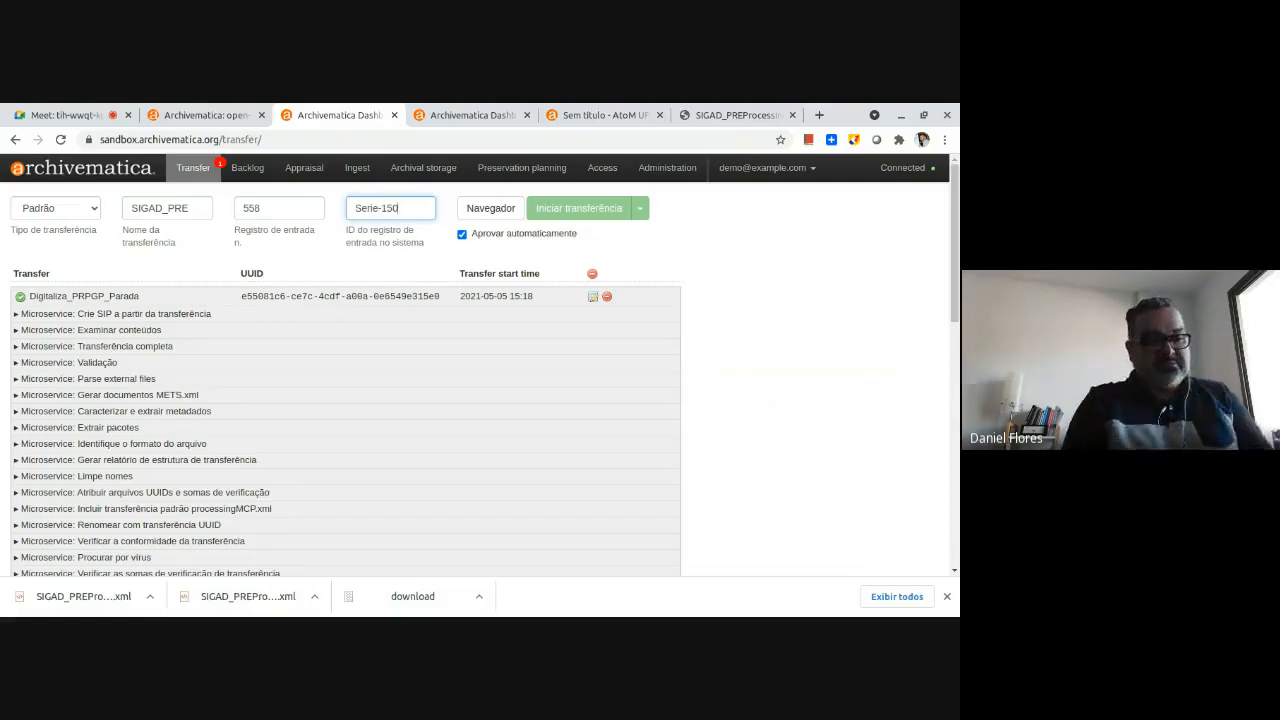
key(BackSpace)
key(BackSpace)
key(BackSpace)
key(BackSpace)
key(BackSpace)
key(BackSpace)
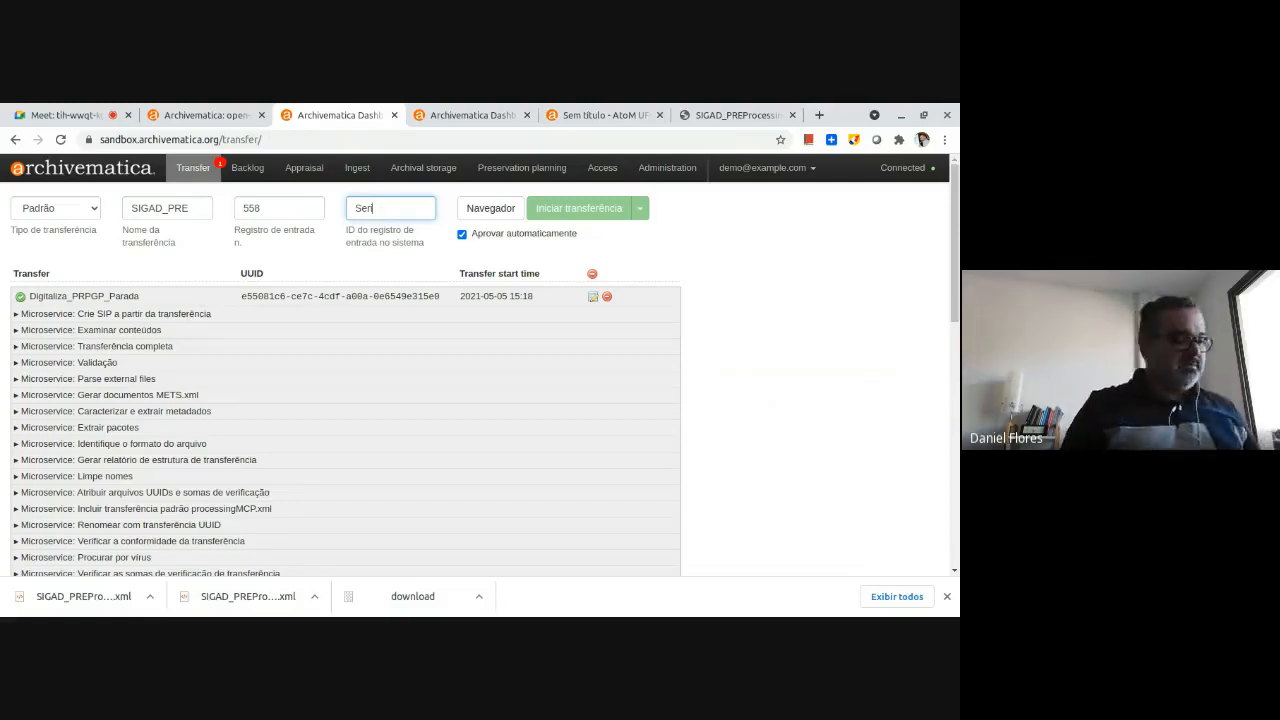
text(ie-)
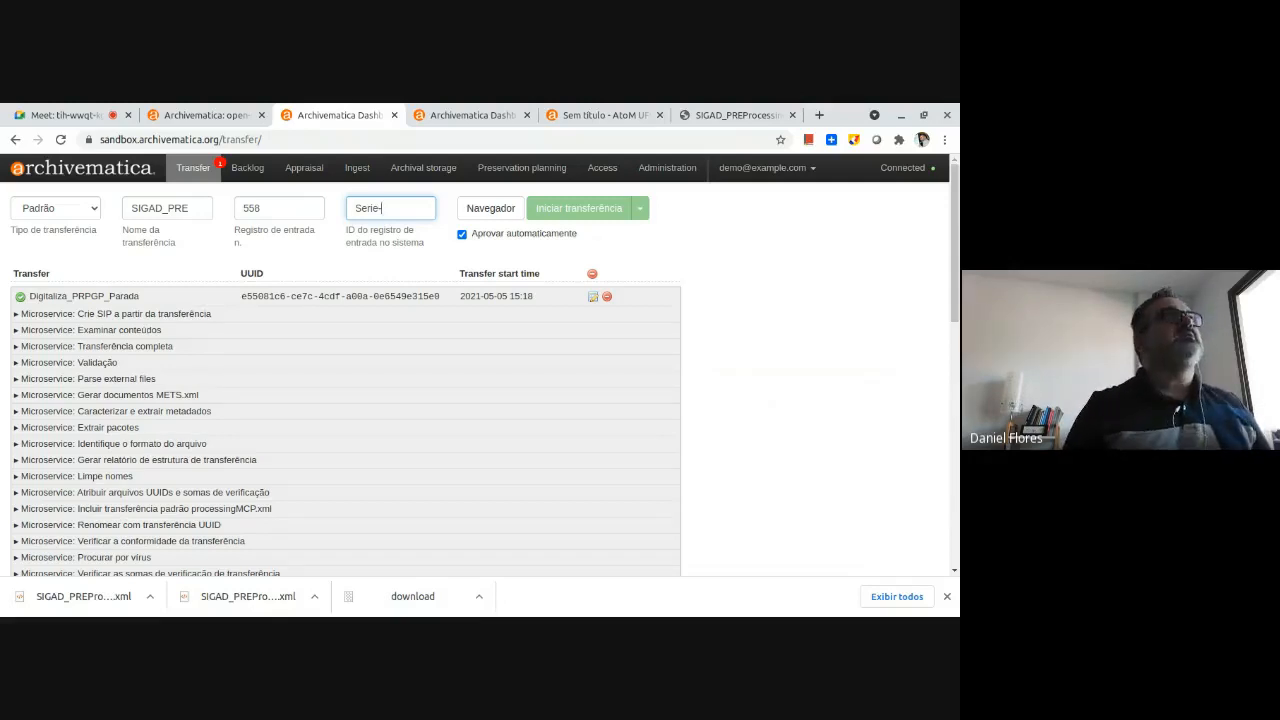
text(200)
Add the pictures folder from artefactual/archivematica-sampledata/SampleTransfers/Images as the transfer's source.
click(487, 210)
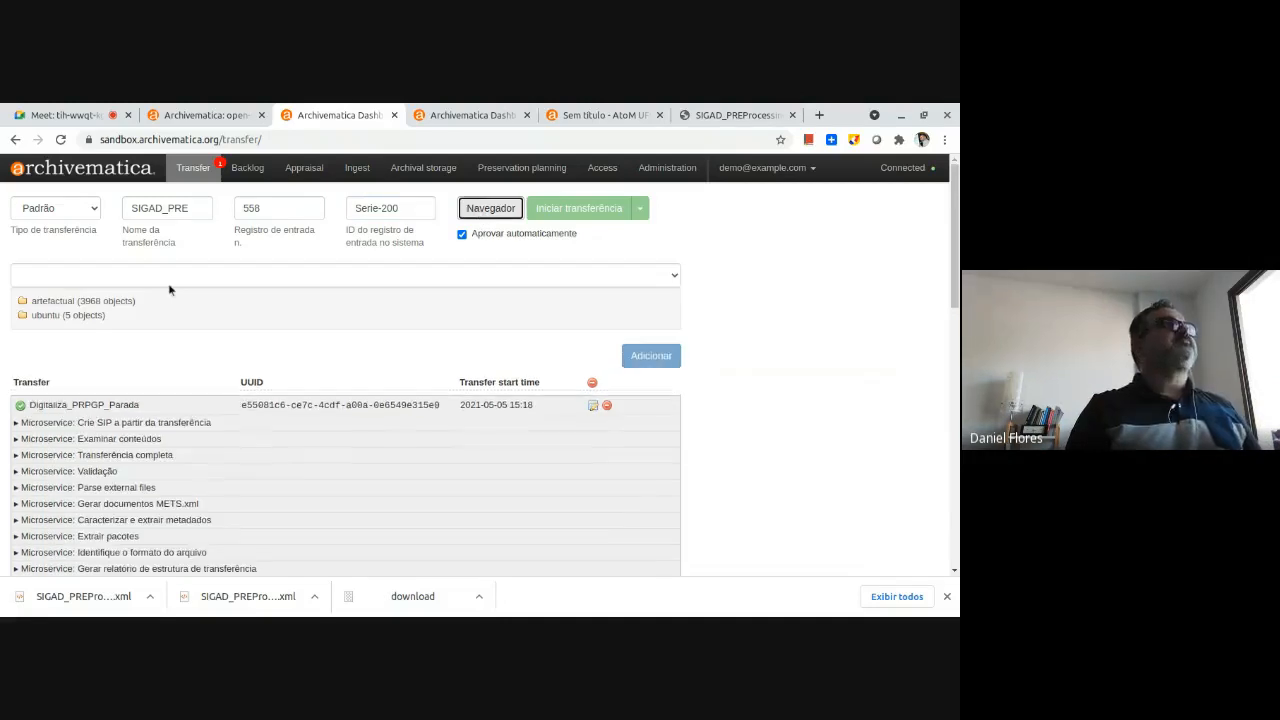
click(22, 301)
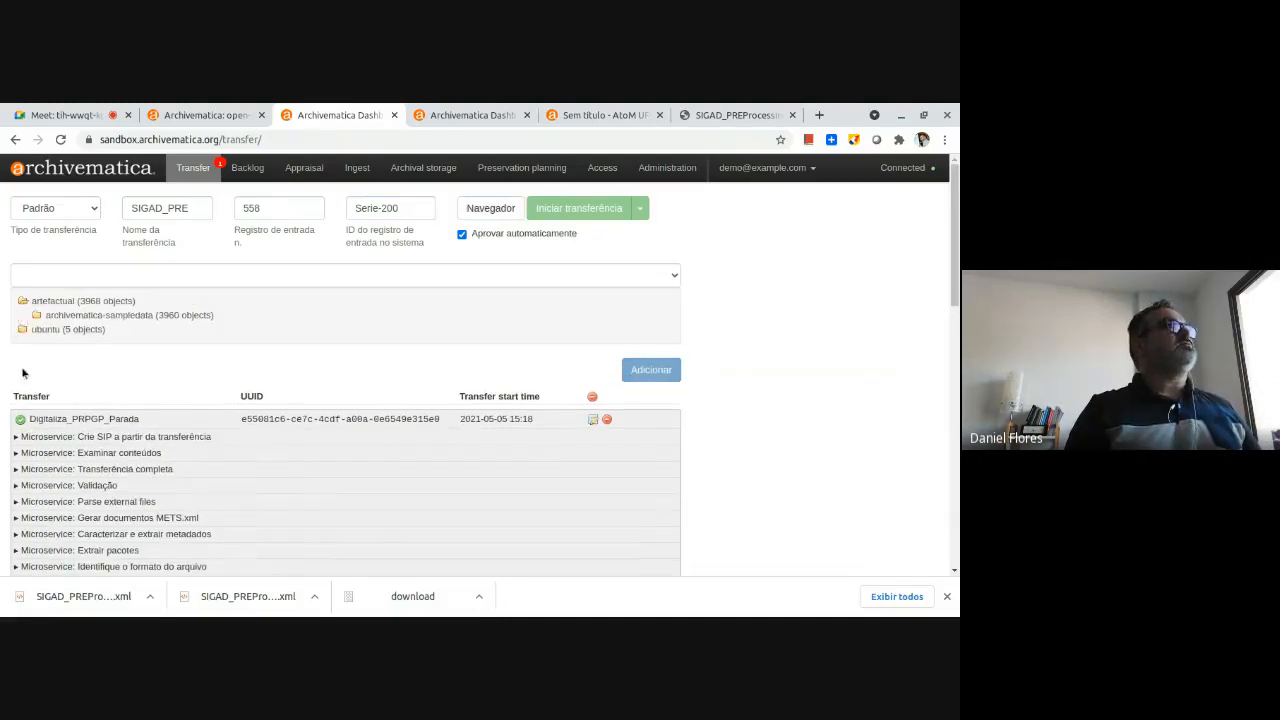
click(36, 315)
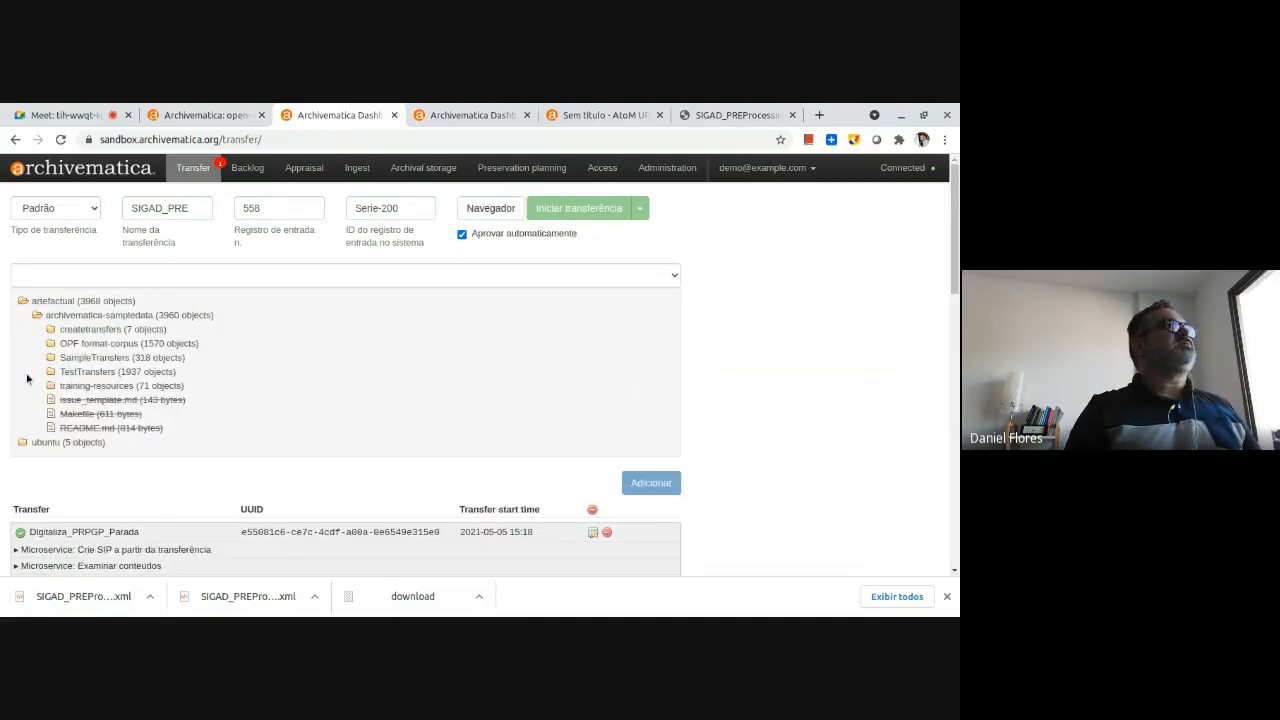
click(51, 357)
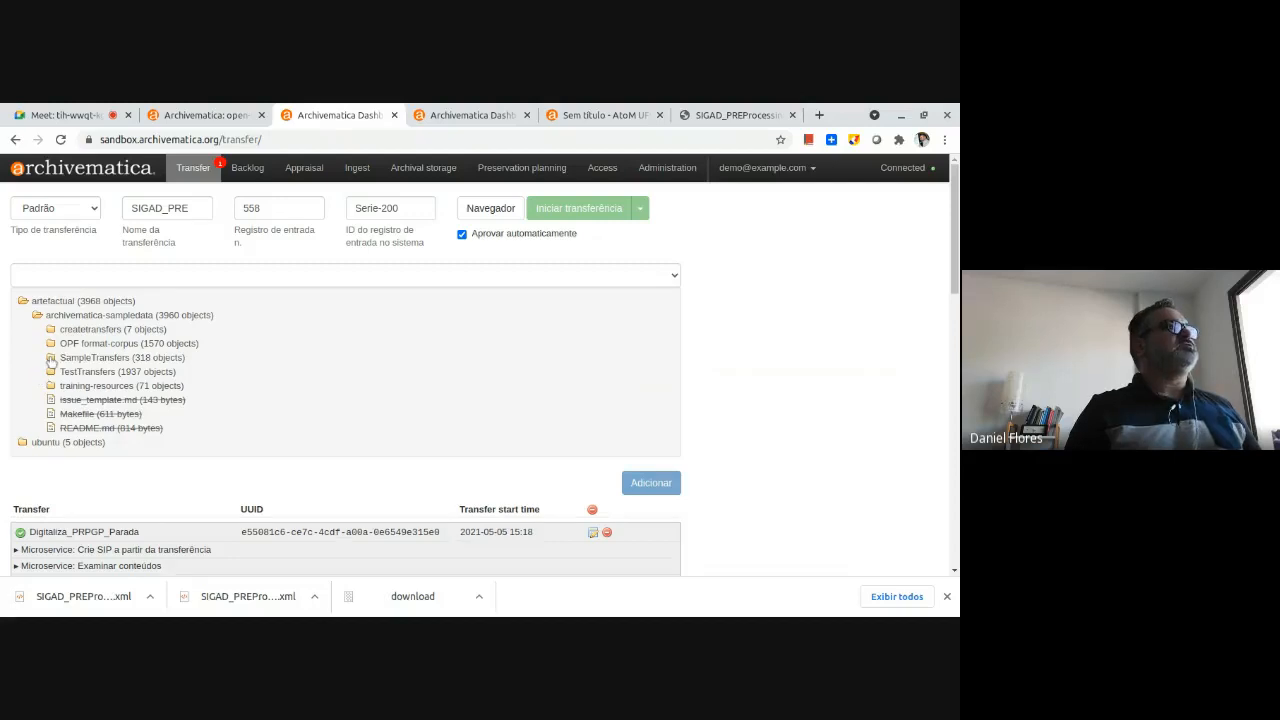
scroll(56, 440, down, 3)
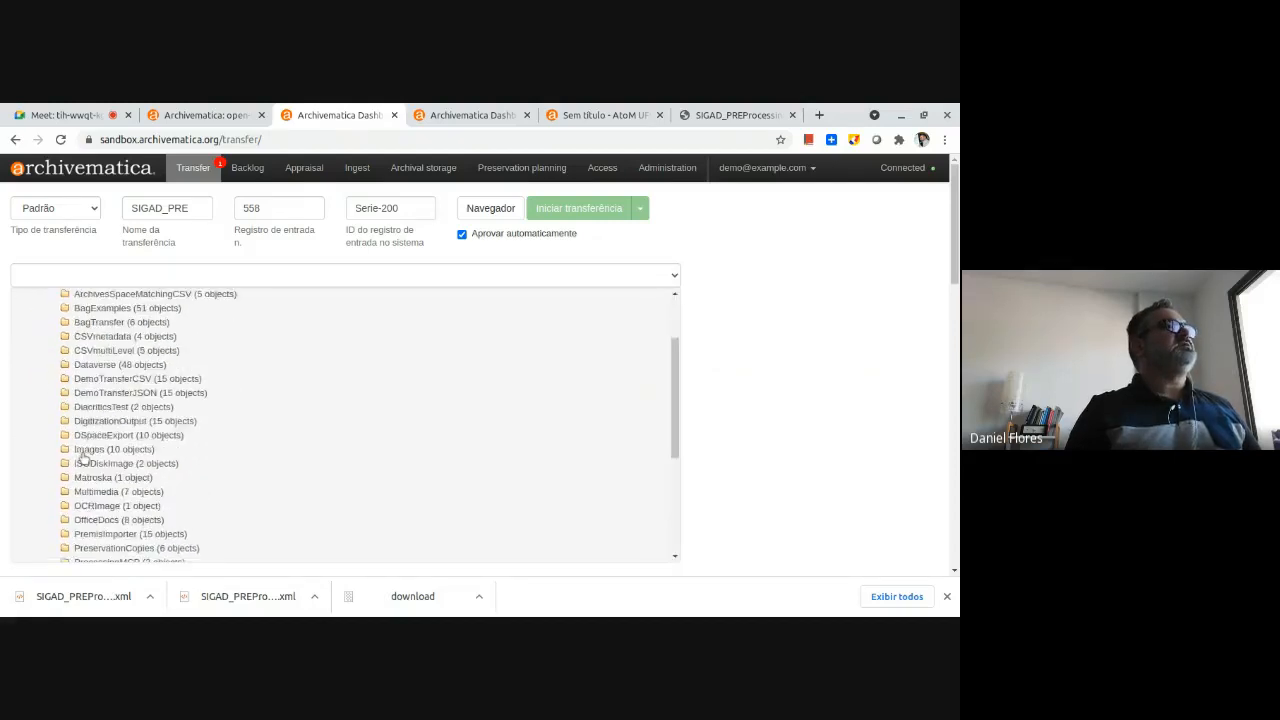
click(62, 436)
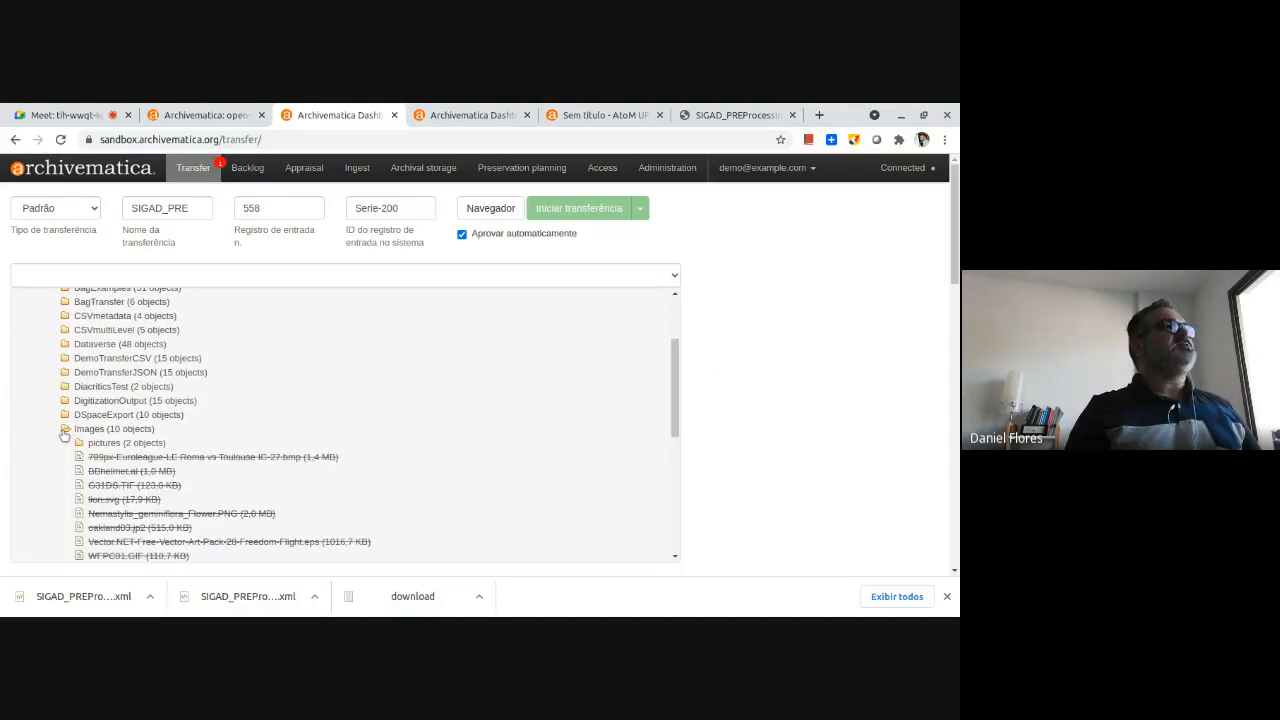
click(109, 445)
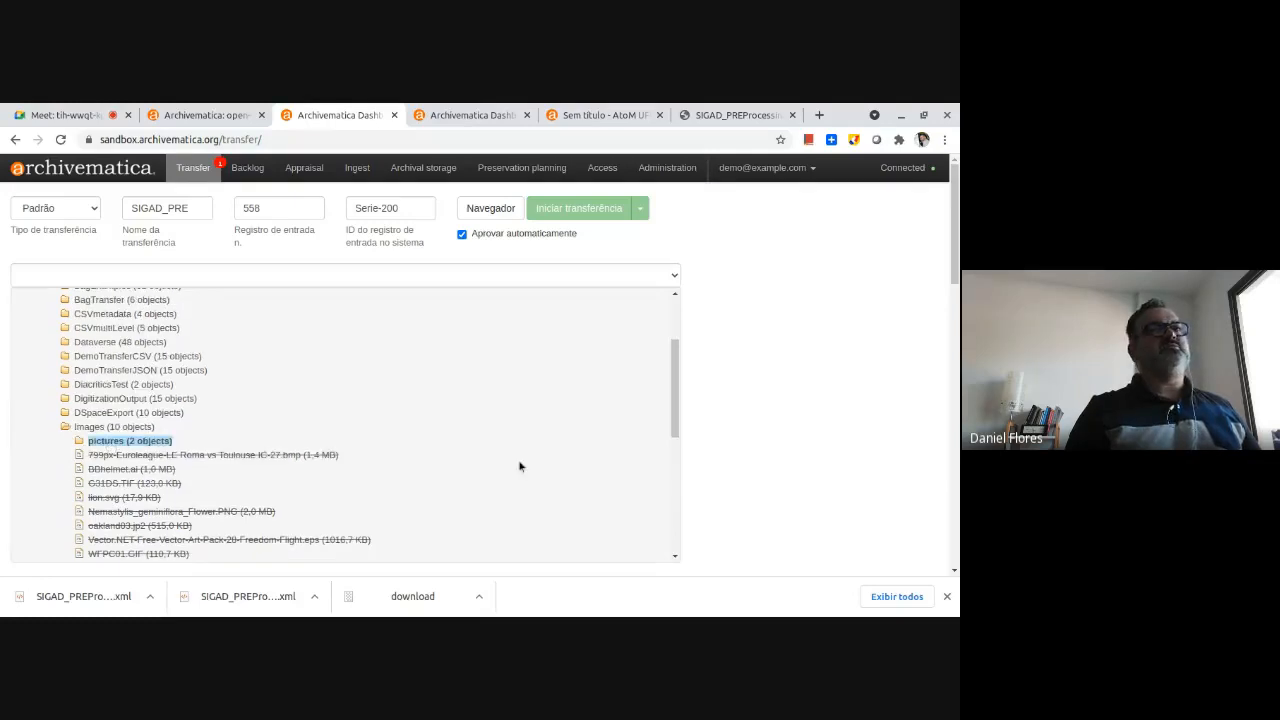
scroll(483, 463, down, 7)
scroll(483, 466, down, 5)
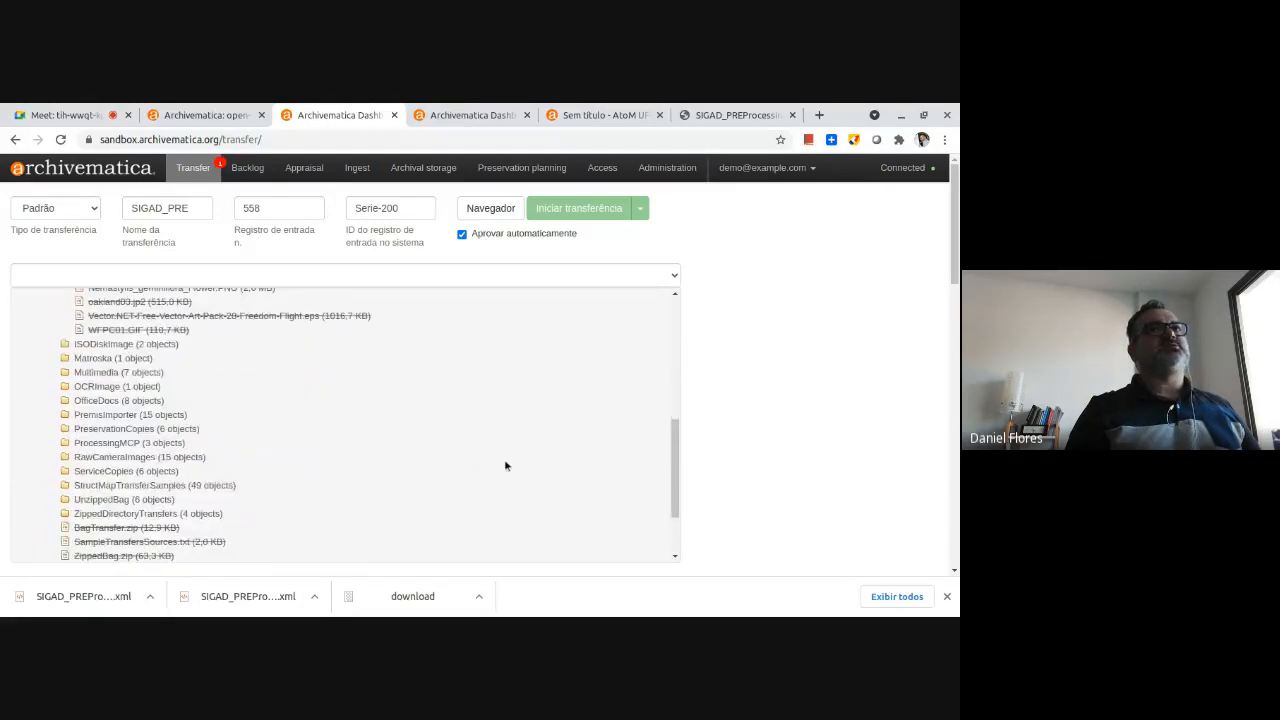
click(645, 478)
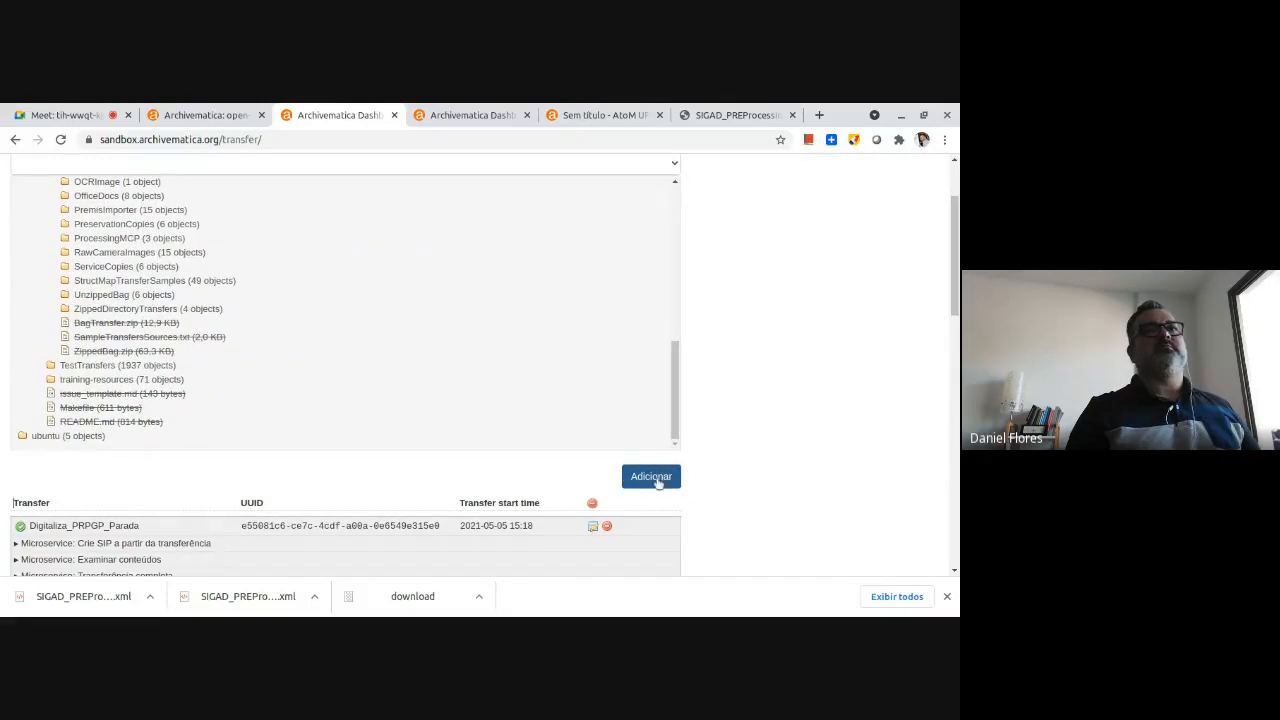
Dismiss the browser's downloads bar and start the transfer with the "SIGAD_PRE" configuration.
click(946, 597)
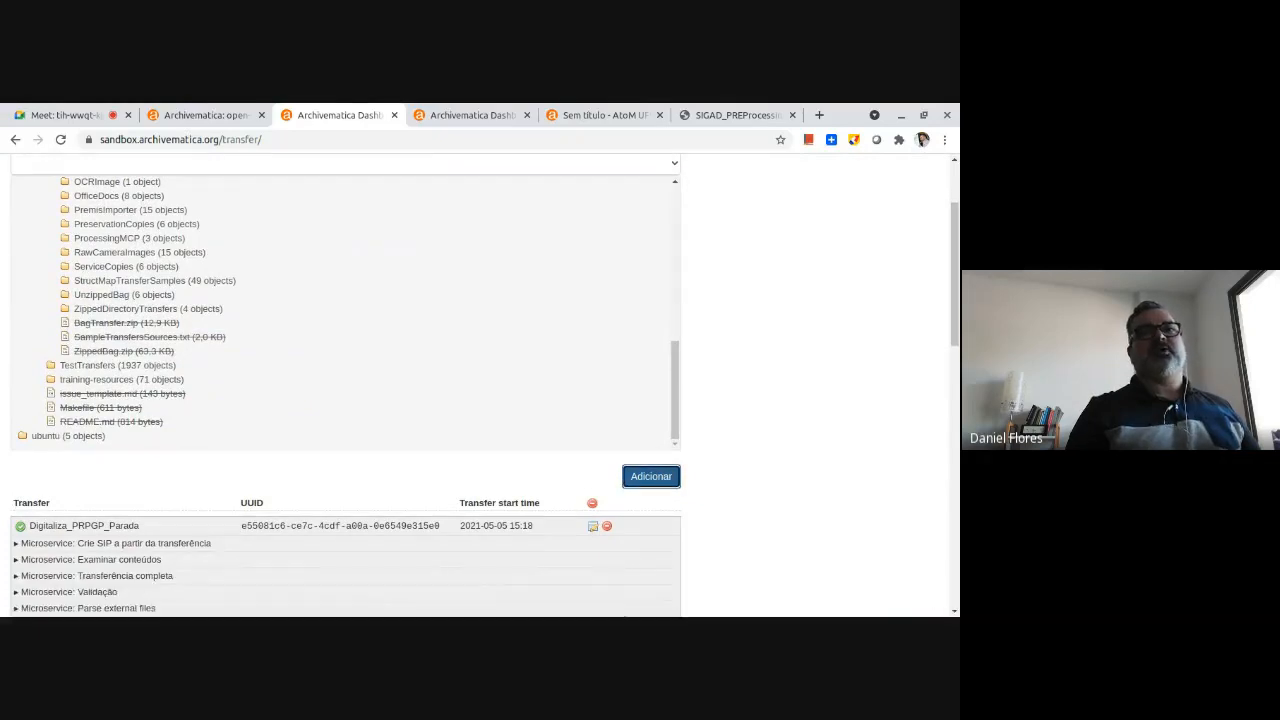
scroll(709, 445, up, 3)
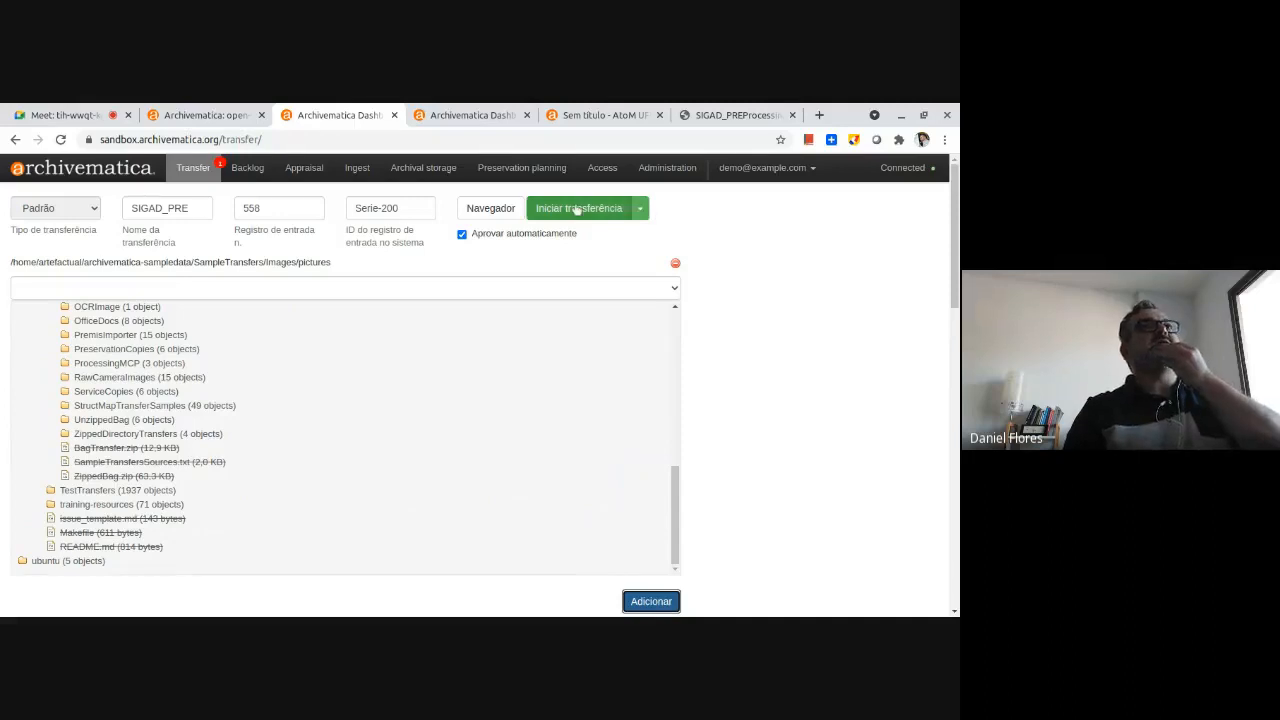
click(640, 210)
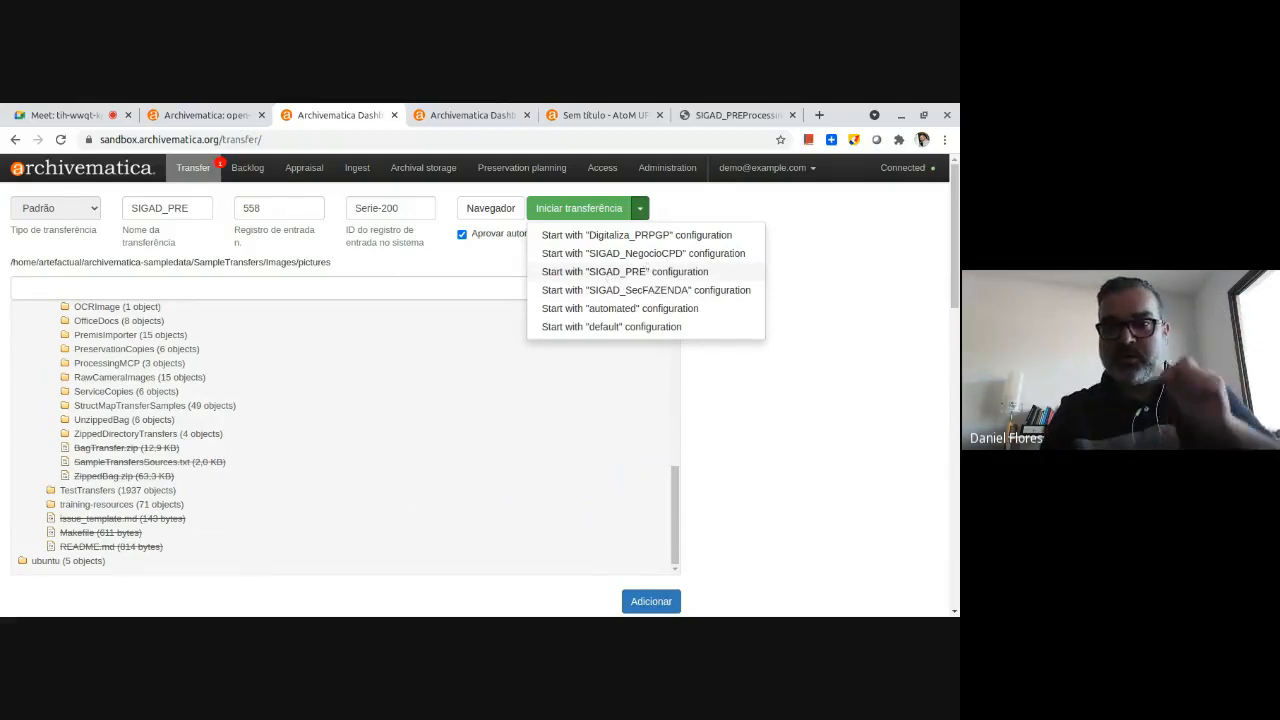
click(668, 275)
Follow the SIGAD_PRE transfer's progress through its microservices in the transfer list.
scroll(833, 390, down, 5)
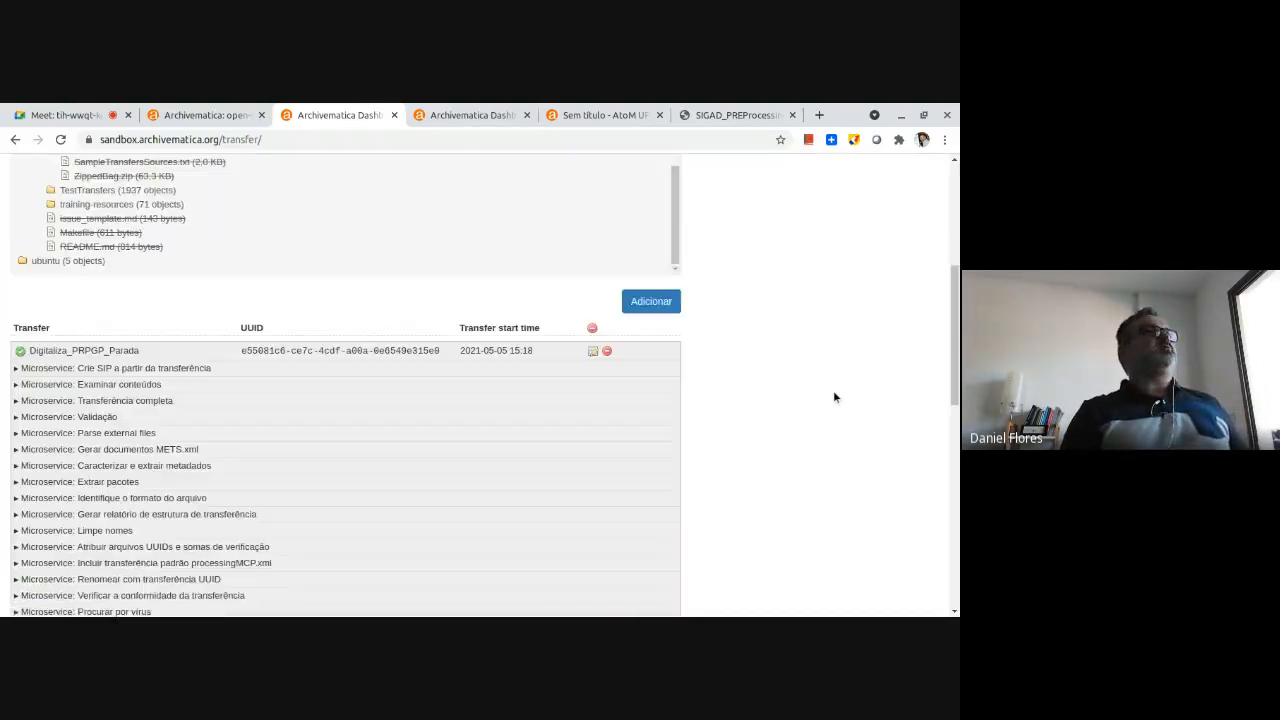
scroll(835, 397, down, 3)
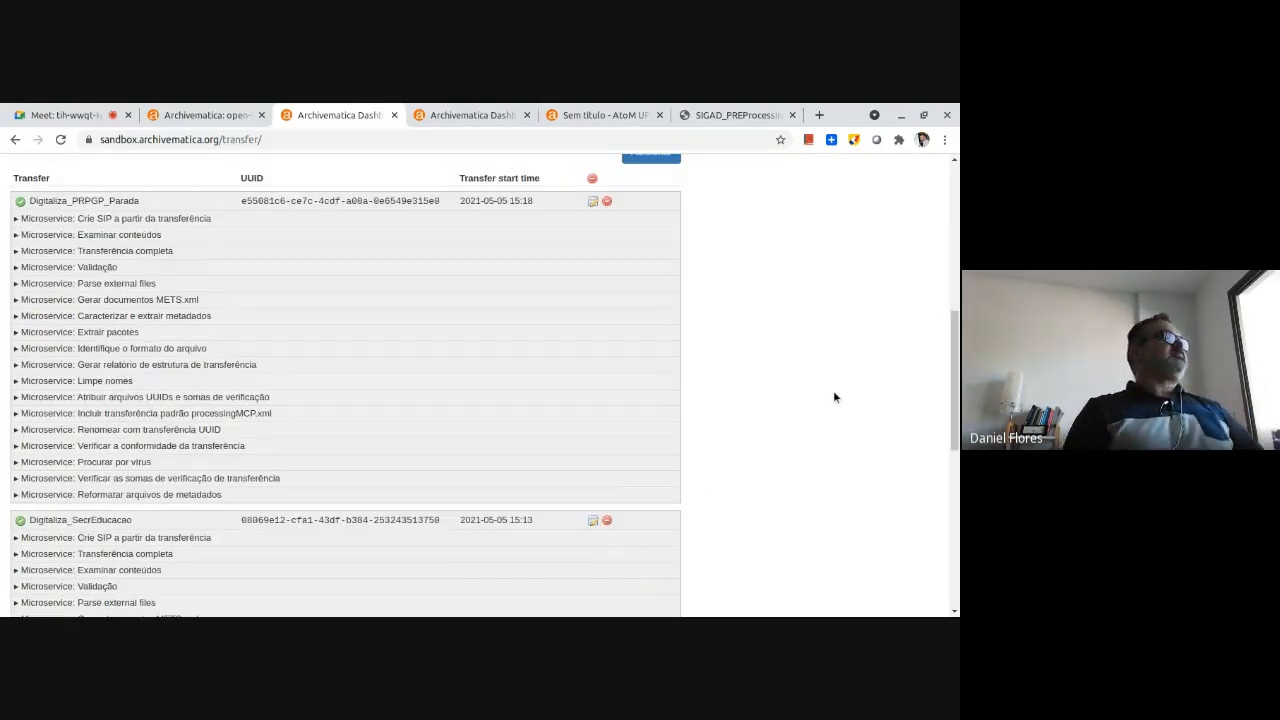
scroll(835, 397, up, 7)
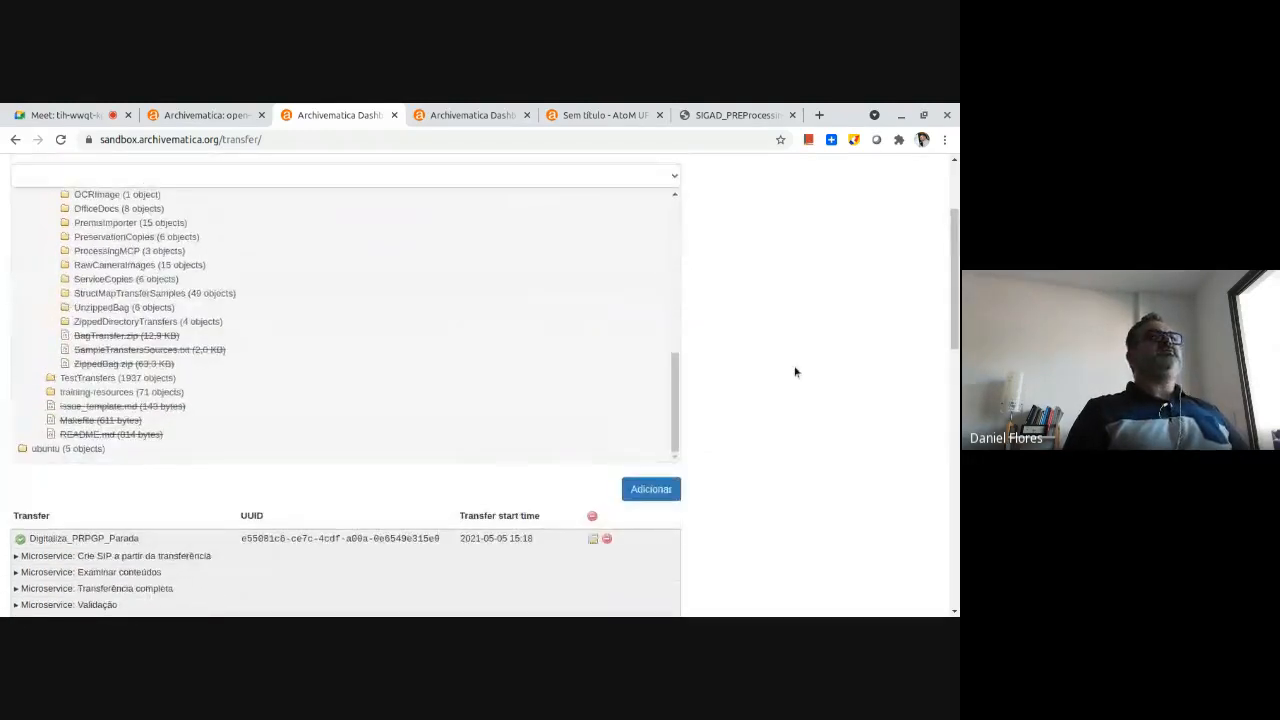
scroll(795, 372, up, 3)
scroll(795, 372, down, 10)
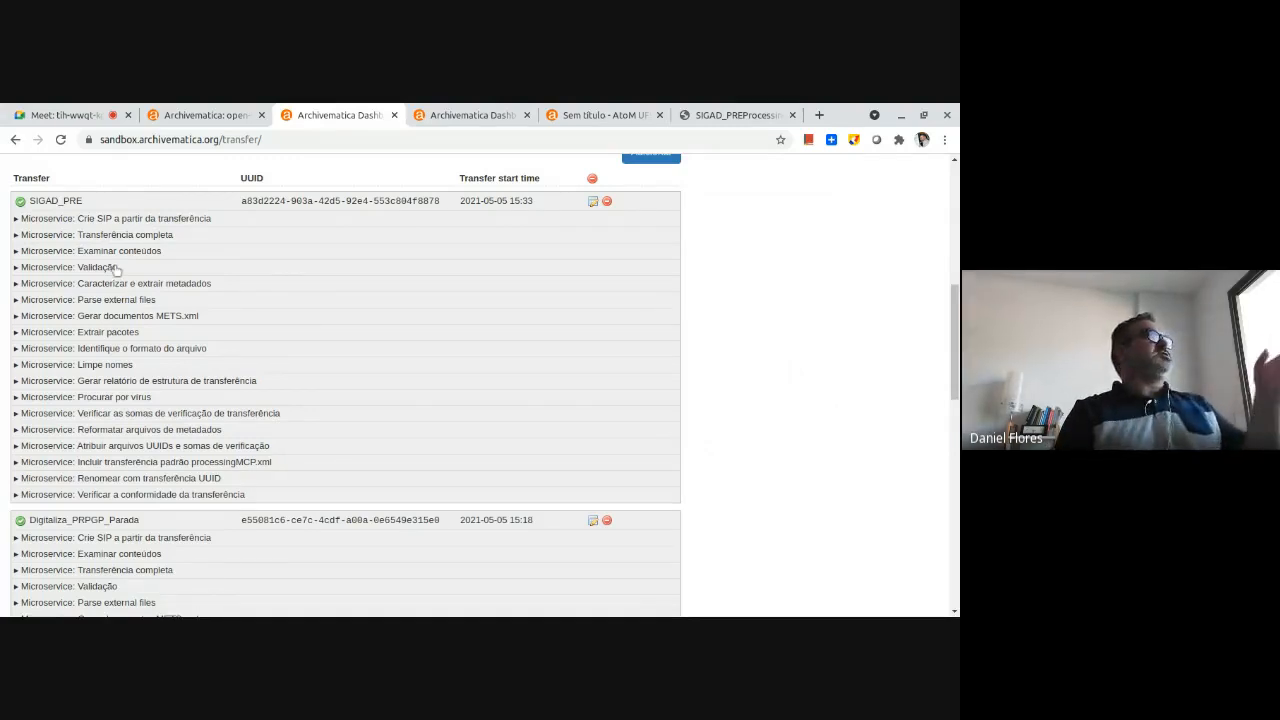
scroll(190, 363, up, 5)
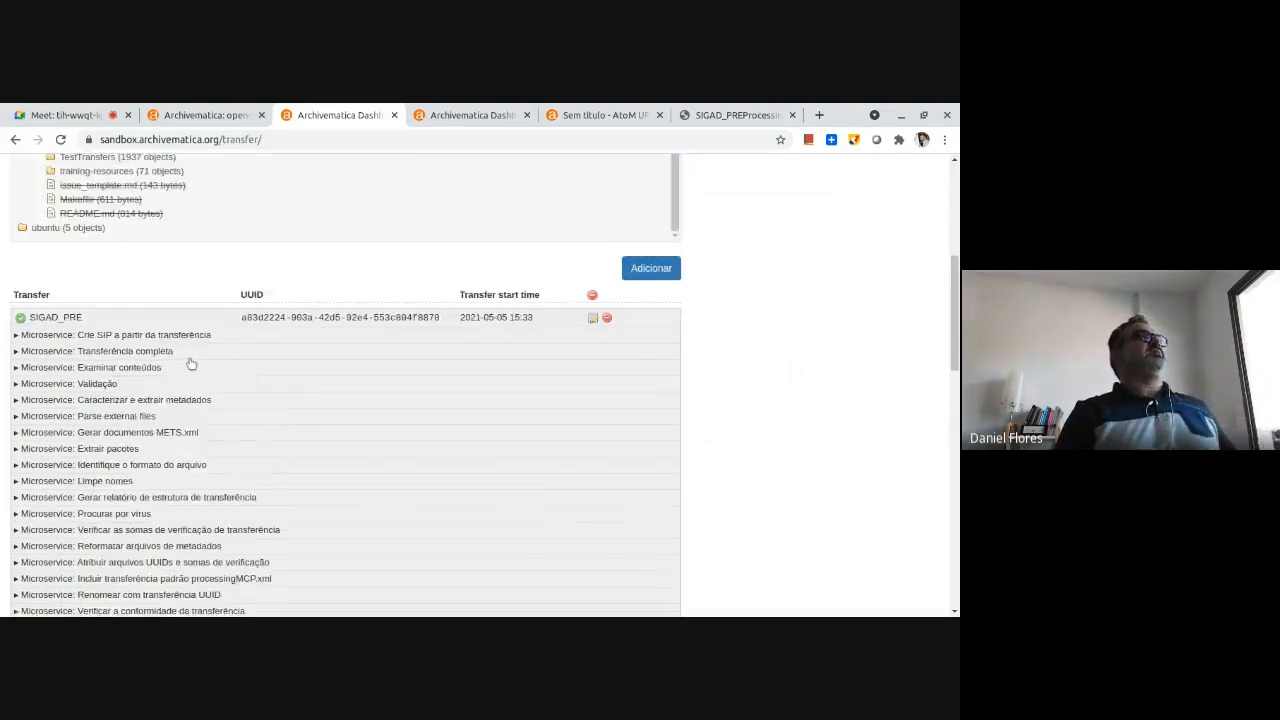
scroll(190, 363, up, 1)
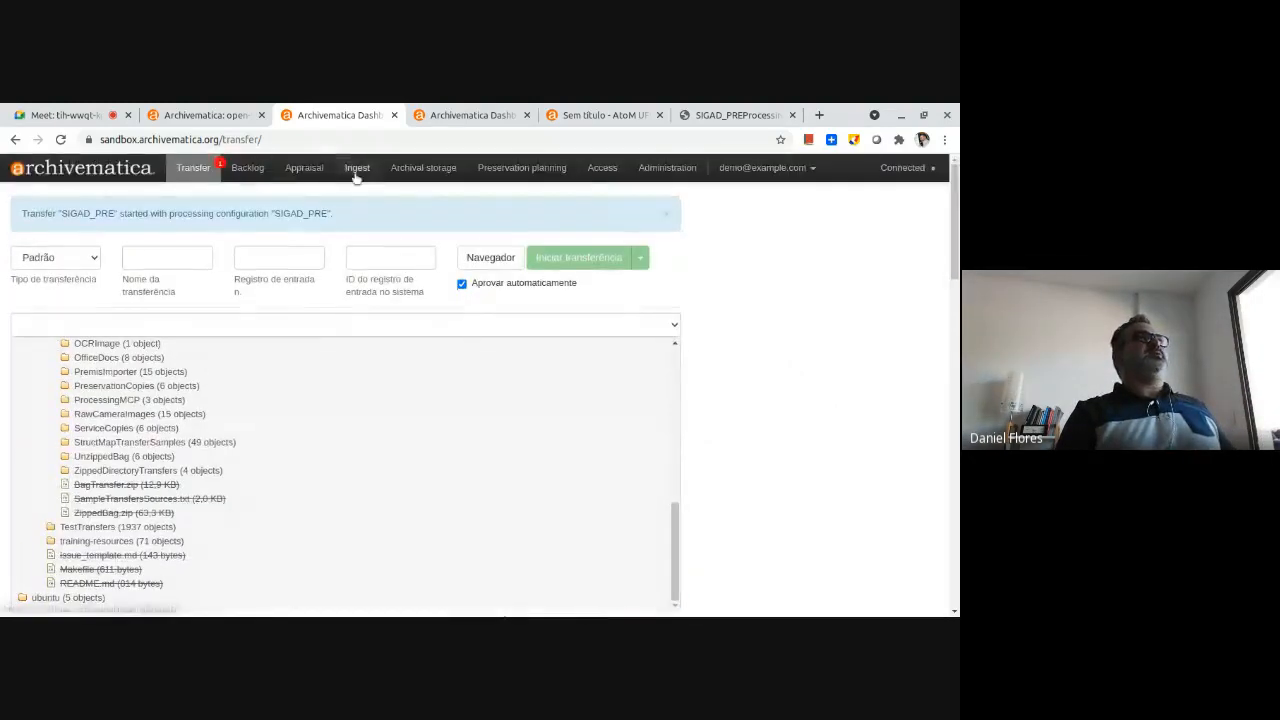
Check the SIGAD_PRE package in ingest and archival storage, and view the list of processing configurations.
click(356, 167)
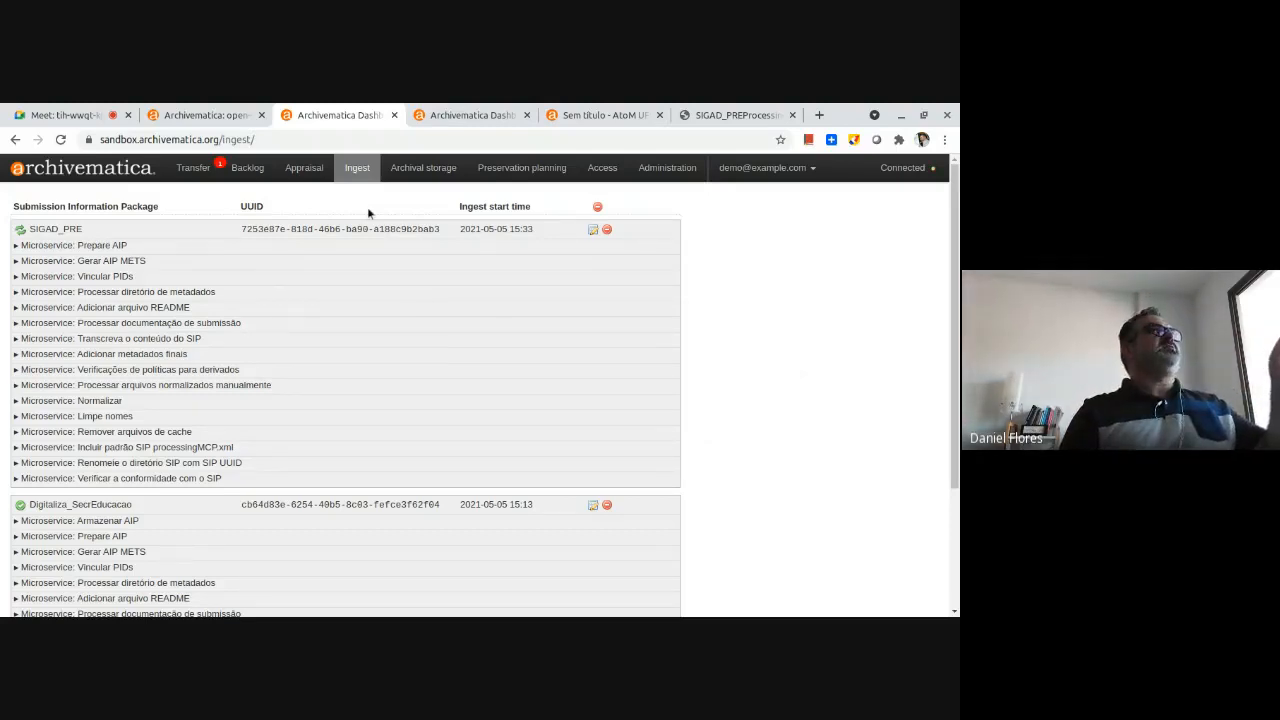
click(424, 170)
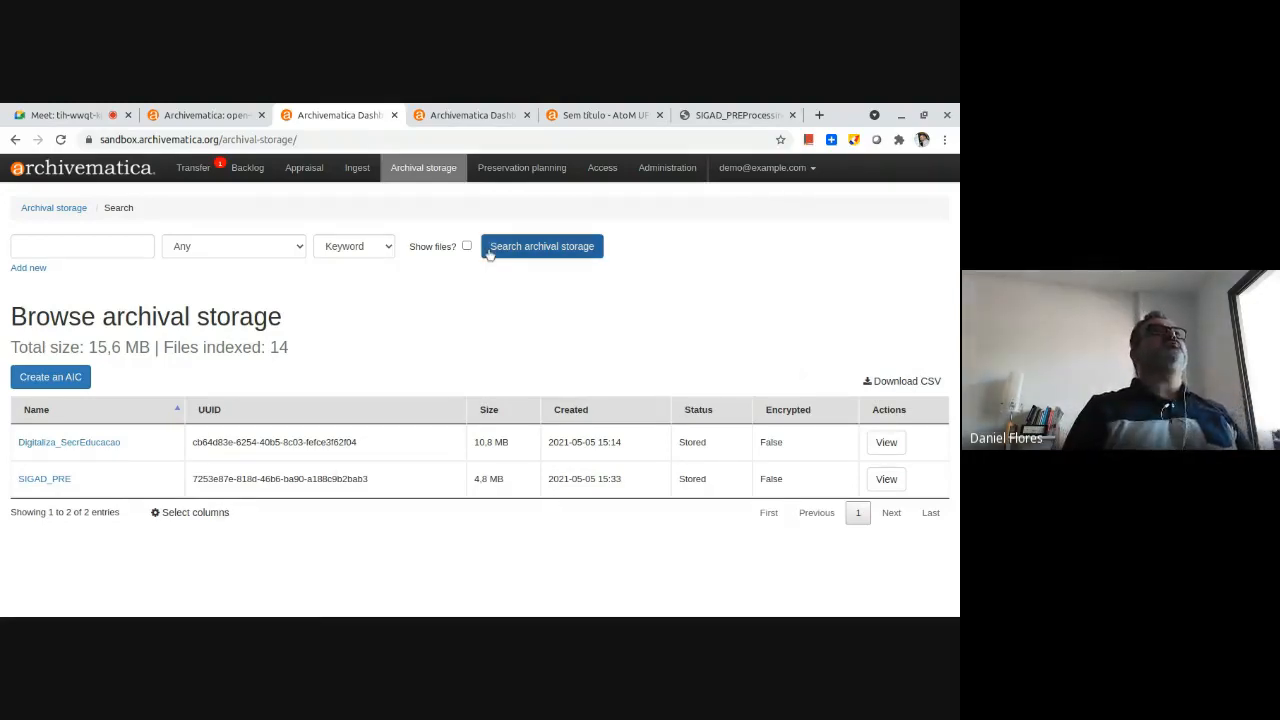
click(667, 168)
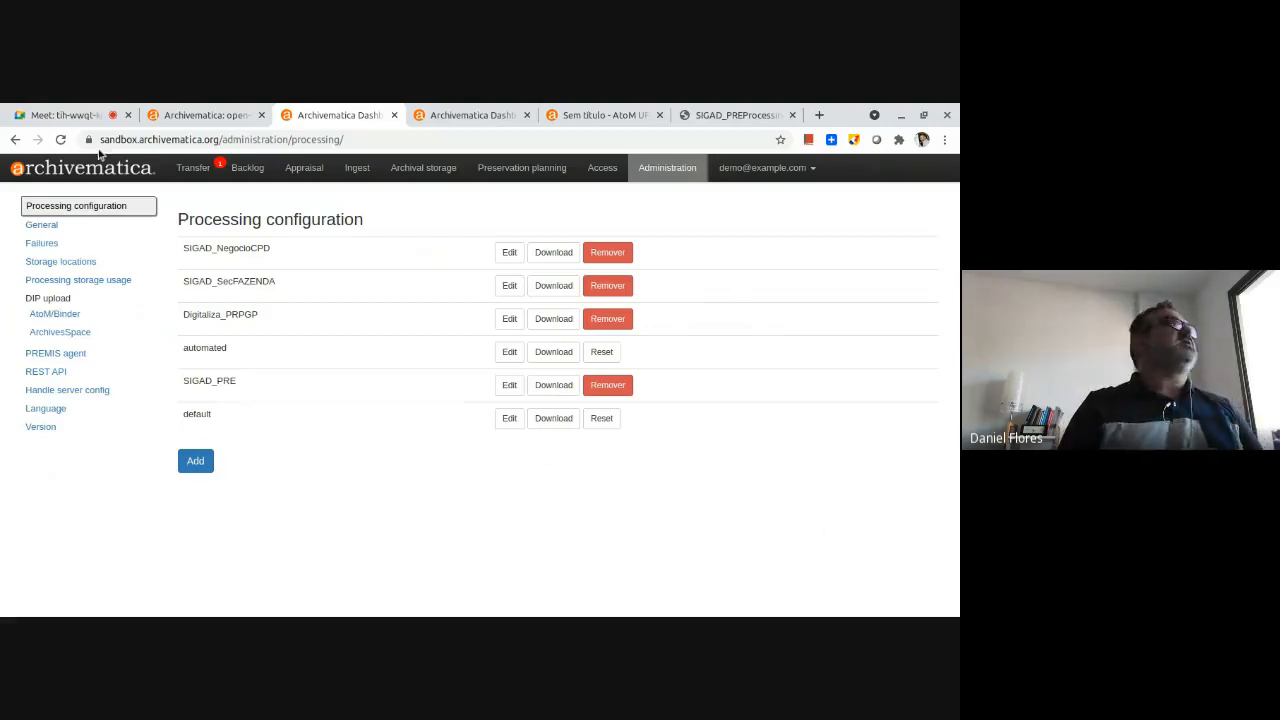
Switch to the Google Meet meeting and request to stop its recording.
click(44, 112)
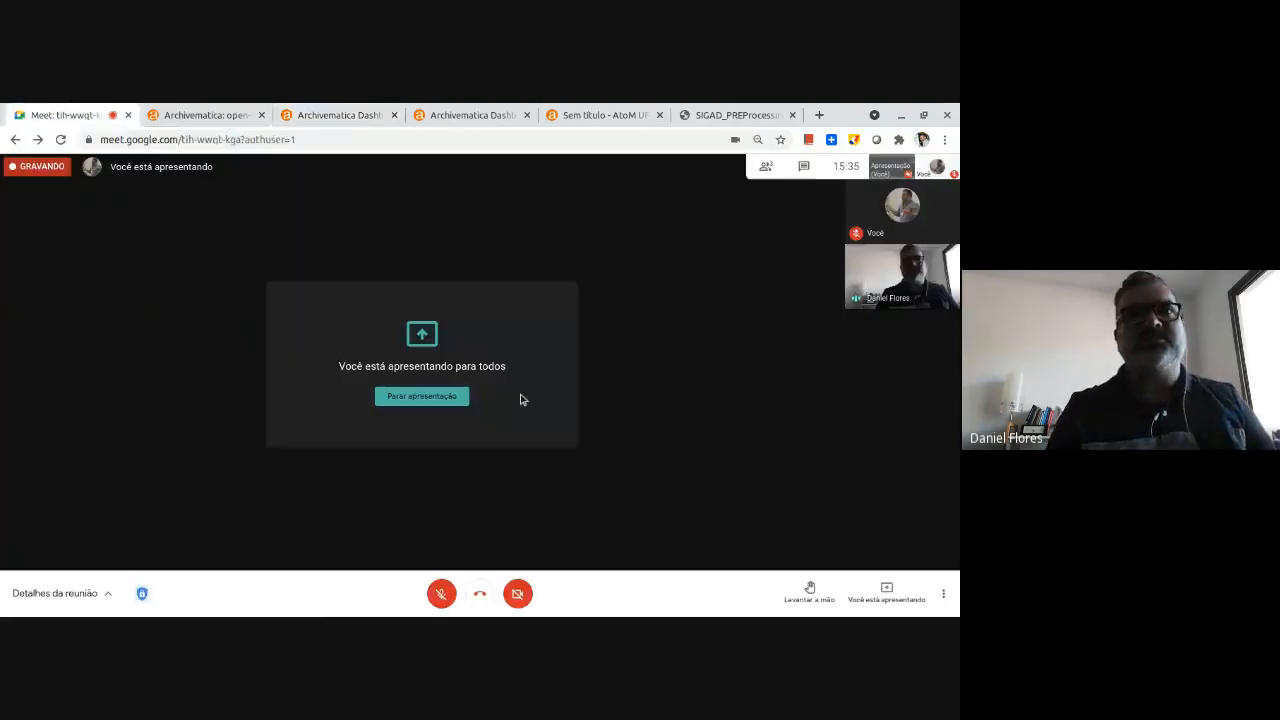
click(943, 595)
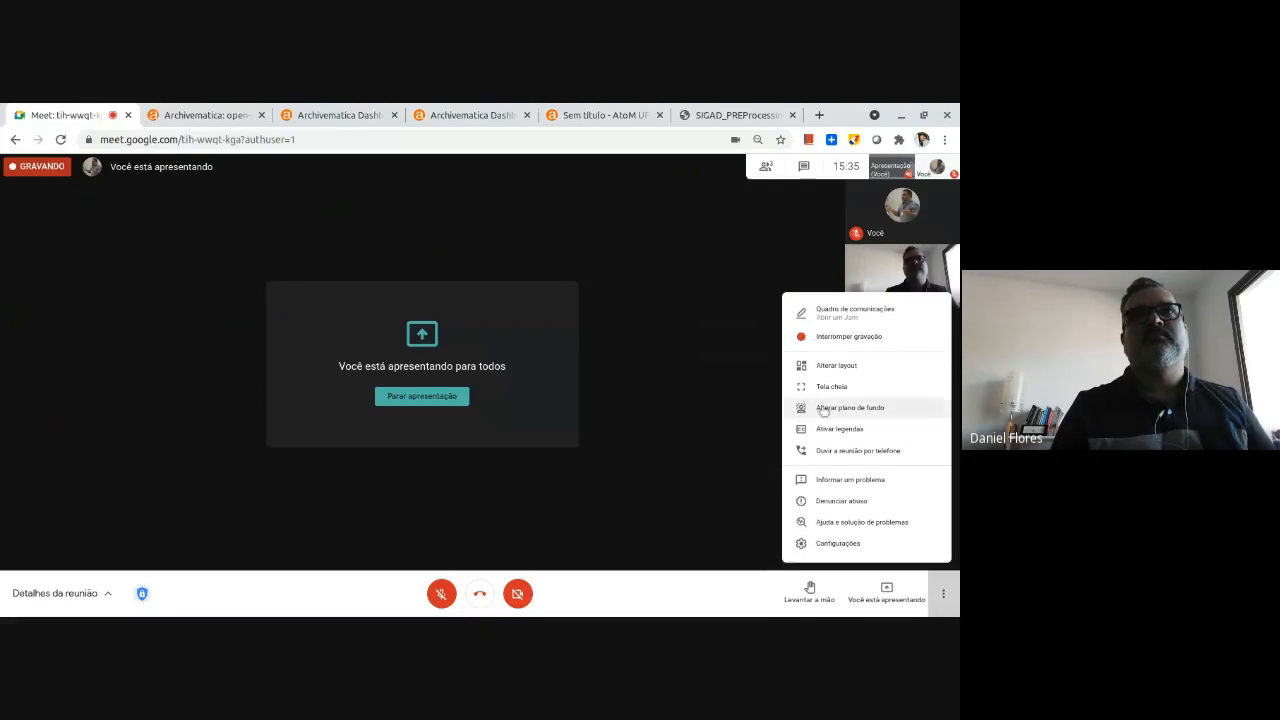
click(831, 339)
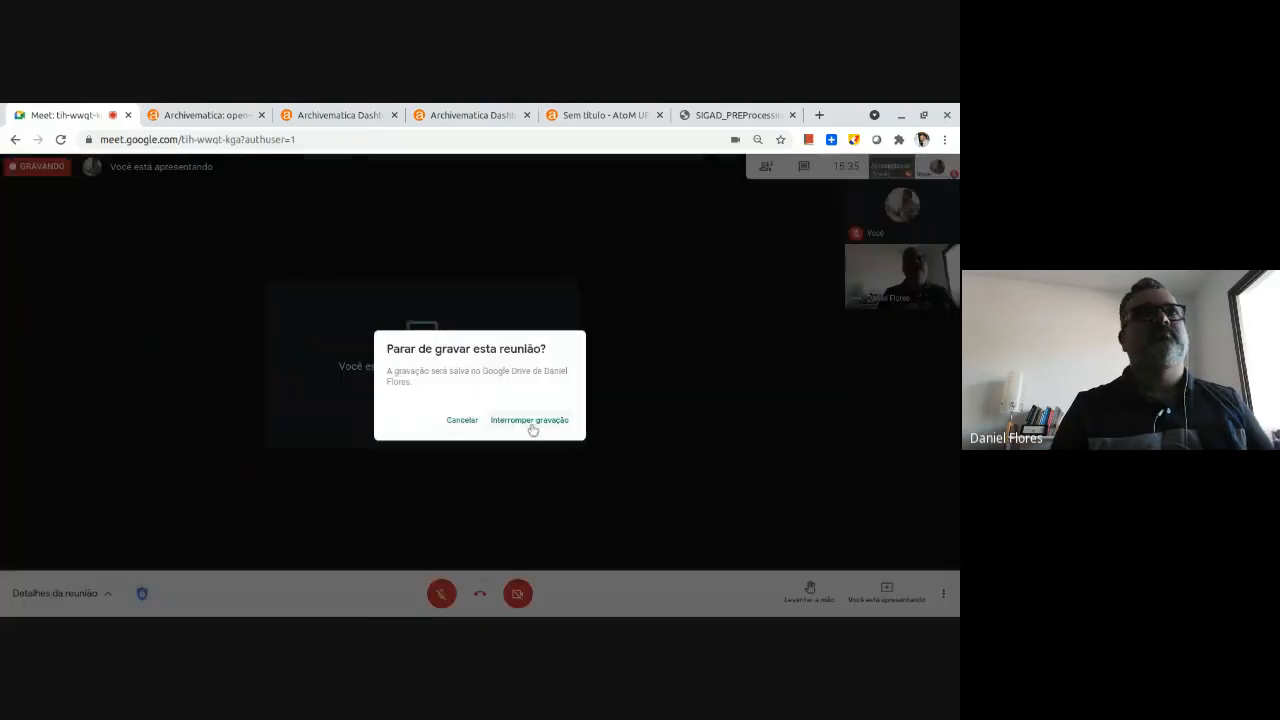